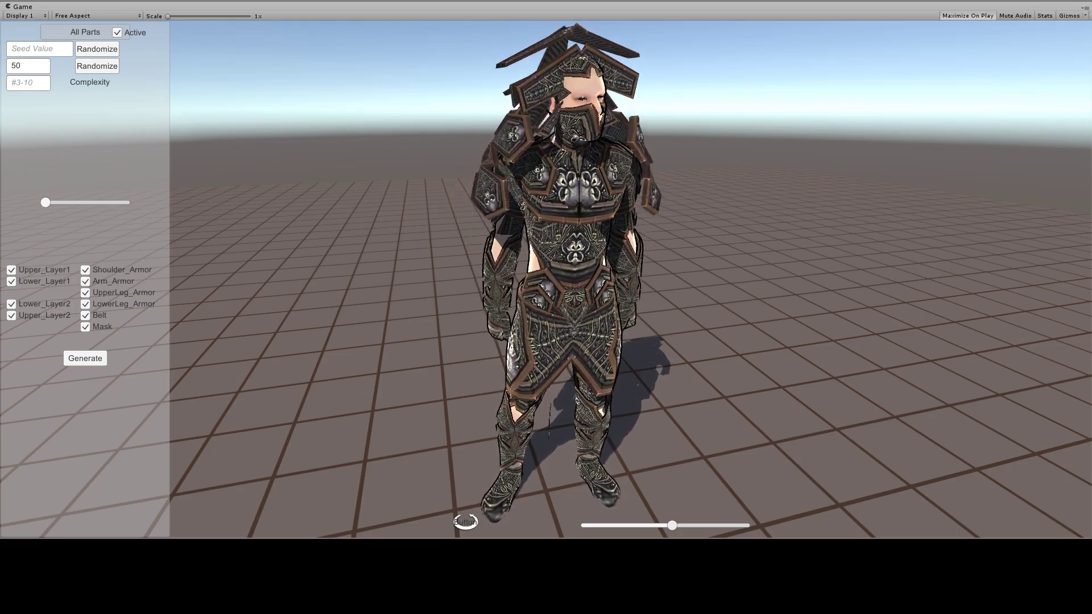
- Turn the character sideways, reroll the armor parts five times, and pick a new texture seed
{"action": "left_click_drag", "start_coordinate": [672, 525], "coordinate": [684, 530]}
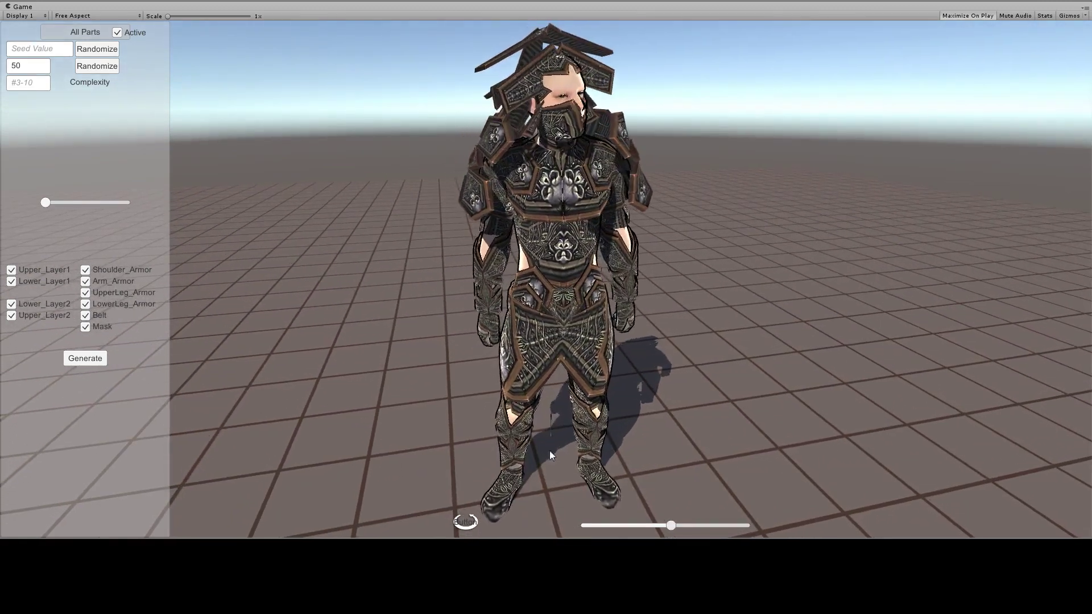
{"action": "left_click", "coordinate": [98, 51]}
{"action": "left_click", "coordinate": [100, 53]}
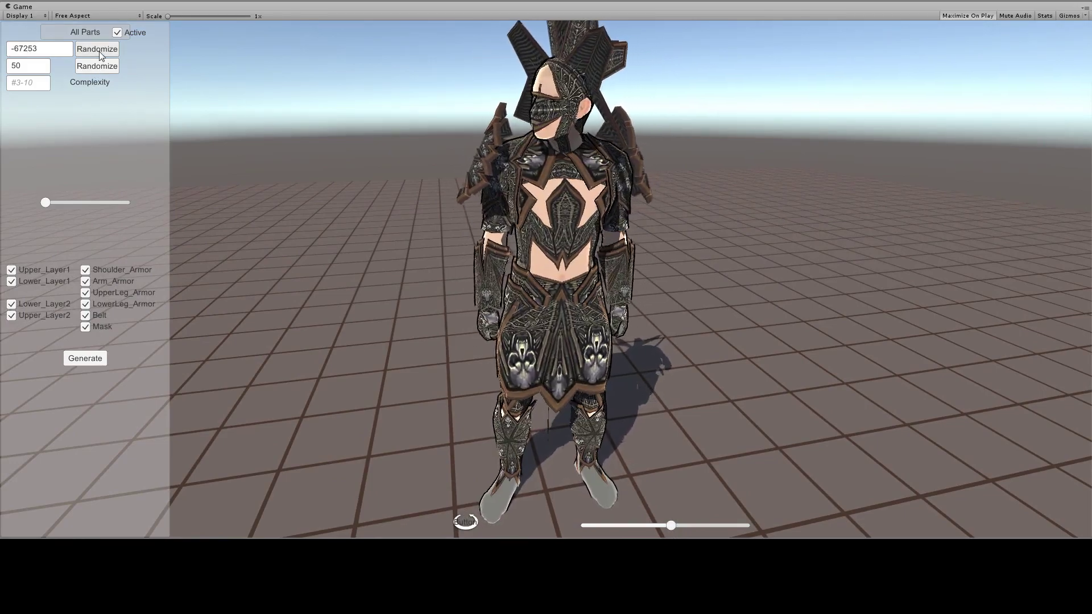
{"action": "left_click", "coordinate": [100, 53]}
{"action": "left_click", "coordinate": [100, 53]}
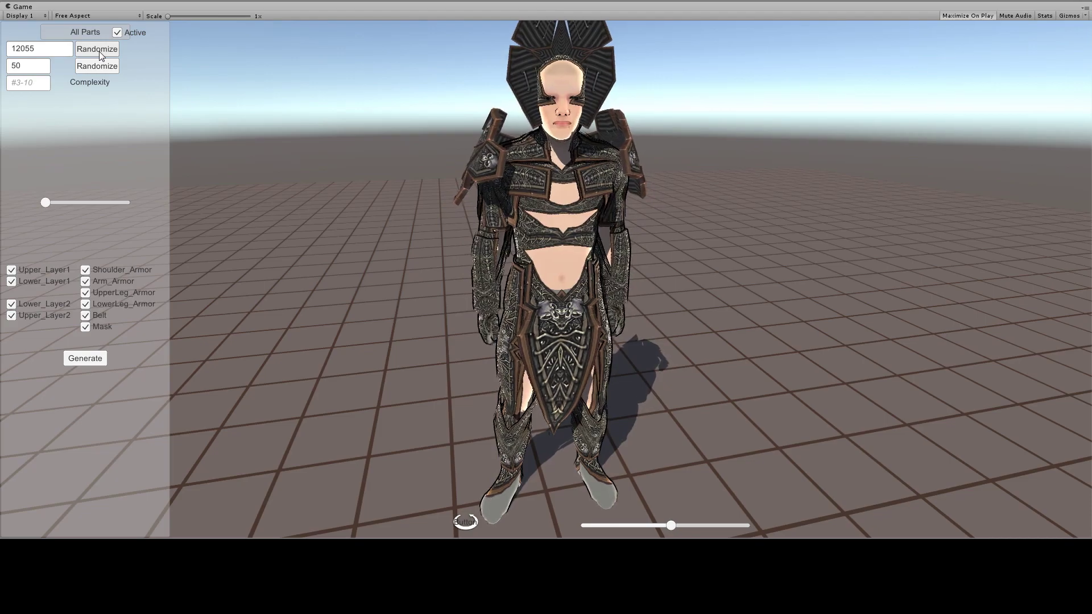
{"action": "left_click", "coordinate": [100, 53]}
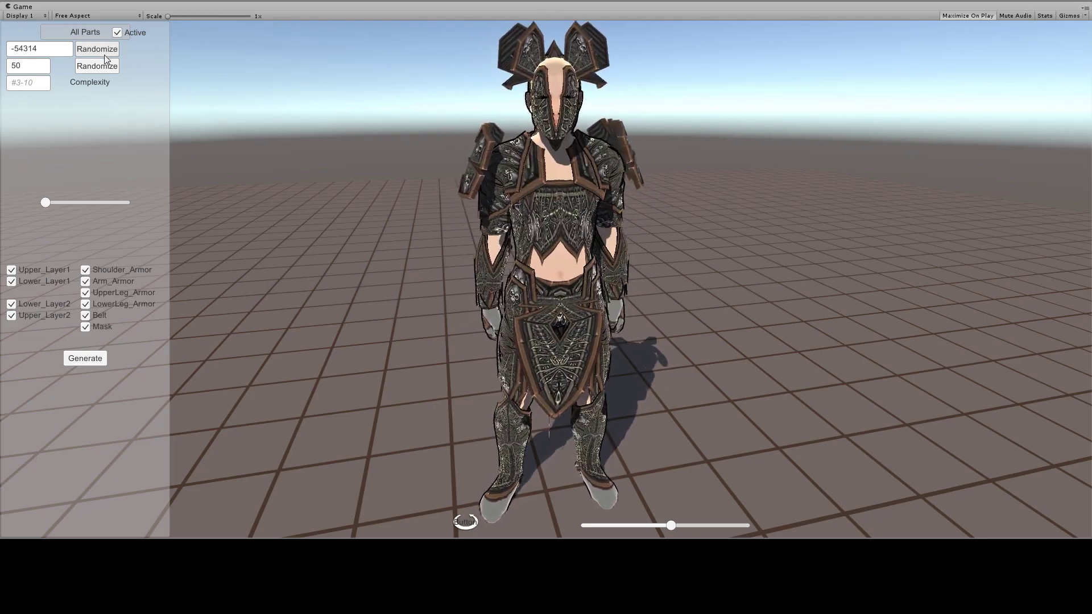
{"action": "left_click", "coordinate": [101, 66]}
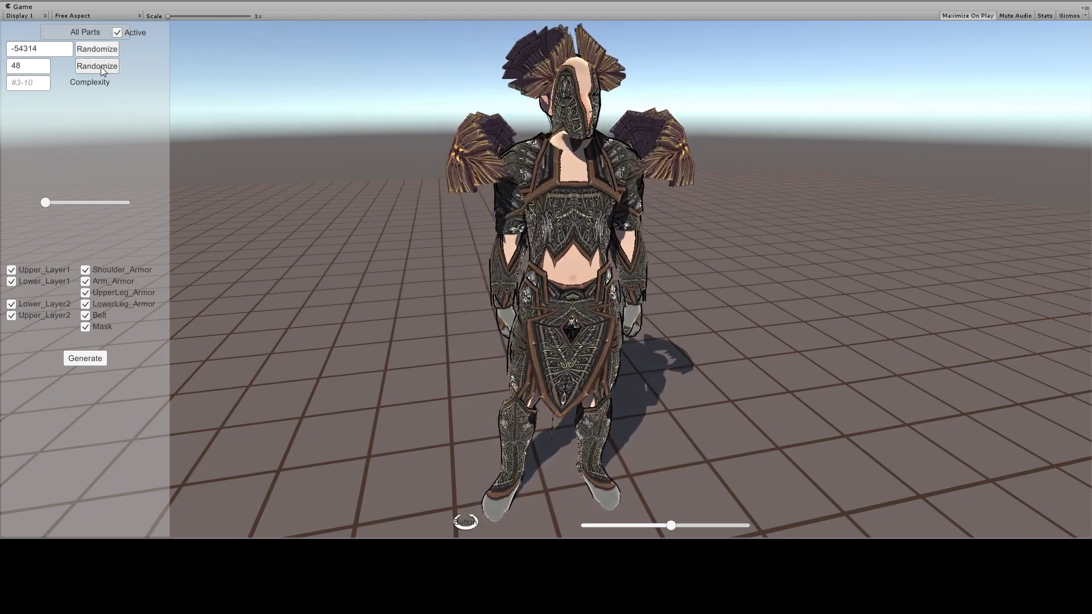
- Turn the character to its left side and reroll parts six times, landing on part seed 76333
{"action": "left_click_drag", "start_coordinate": [671, 525], "coordinate": [678, 525]}
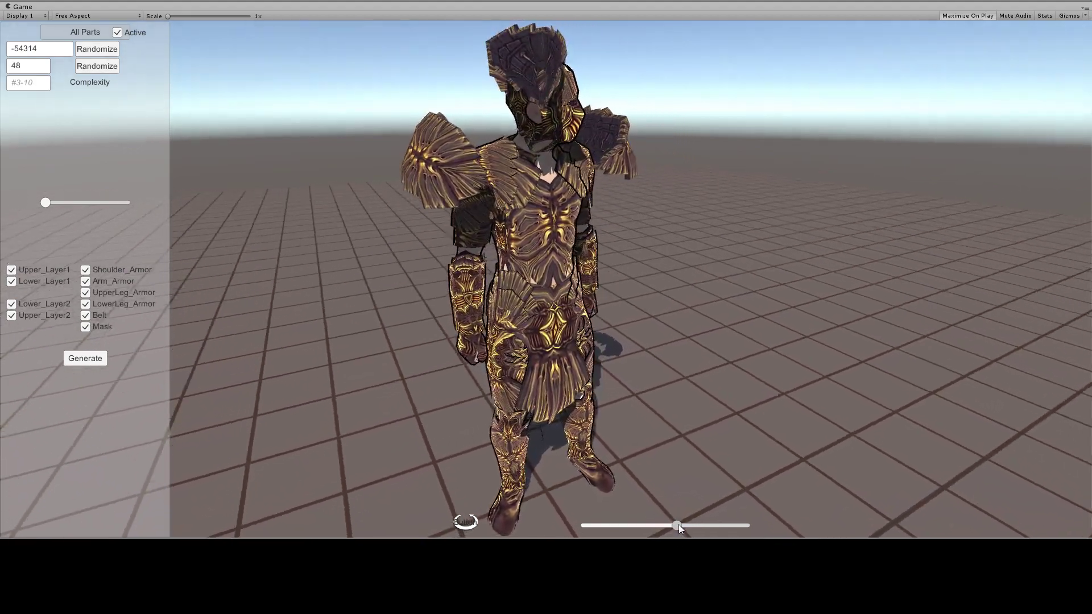
{"action": "left_click", "coordinate": [90, 50]}
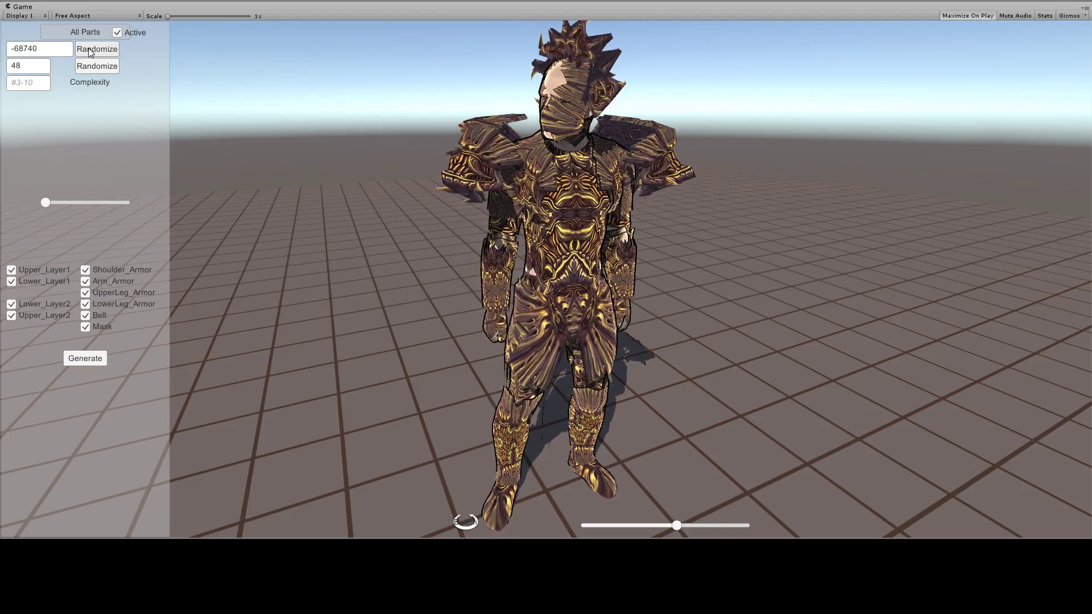
{"action": "left_click", "coordinate": [90, 50]}
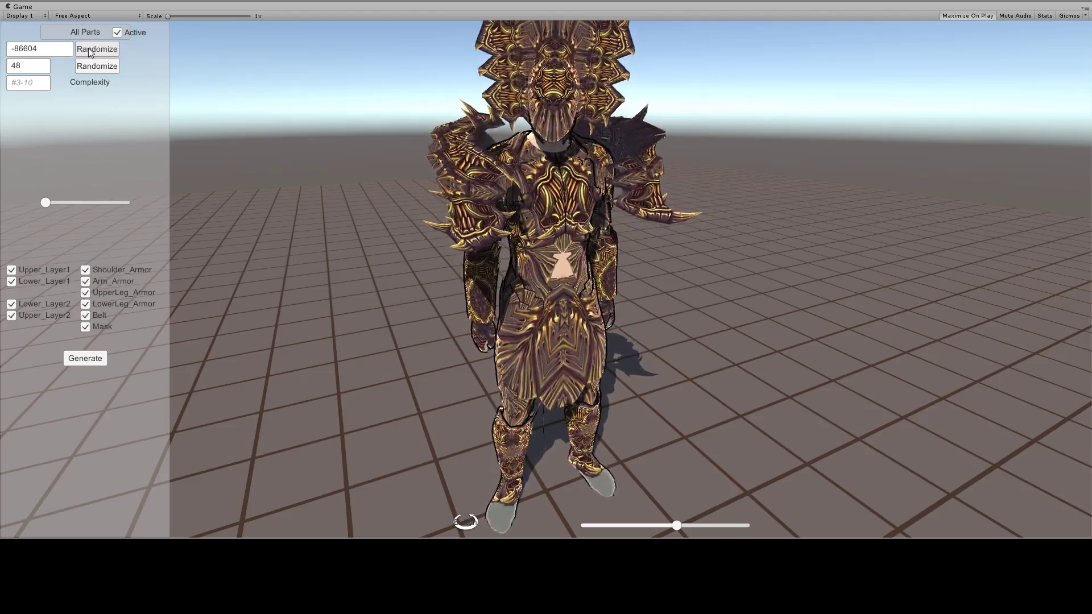
{"action": "left_click", "coordinate": [90, 50]}
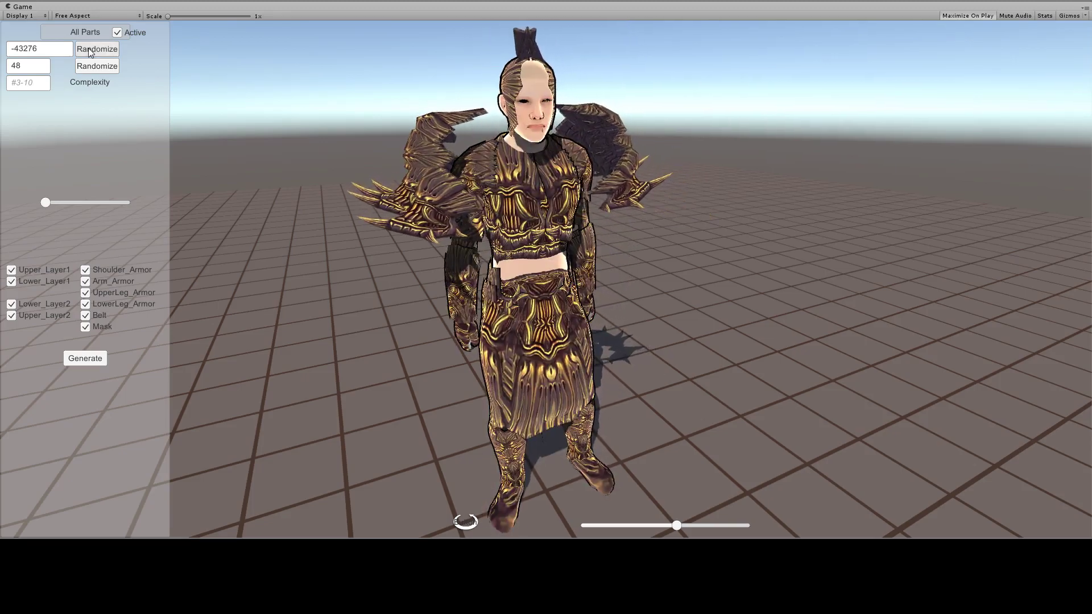
{"action": "left_click", "coordinate": [90, 50]}
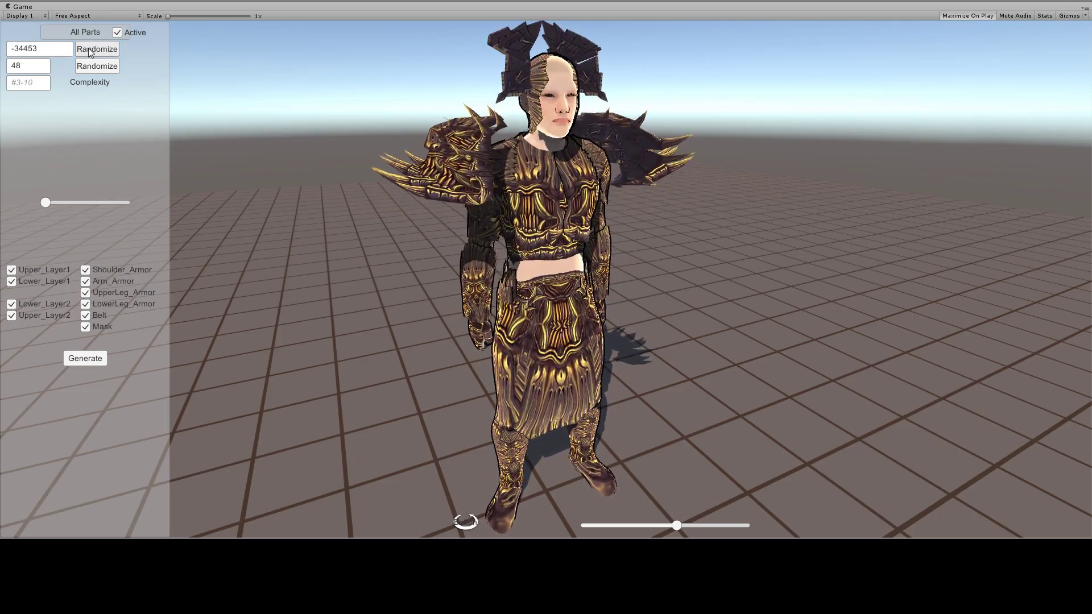
{"action": "left_click", "coordinate": [90, 50]}
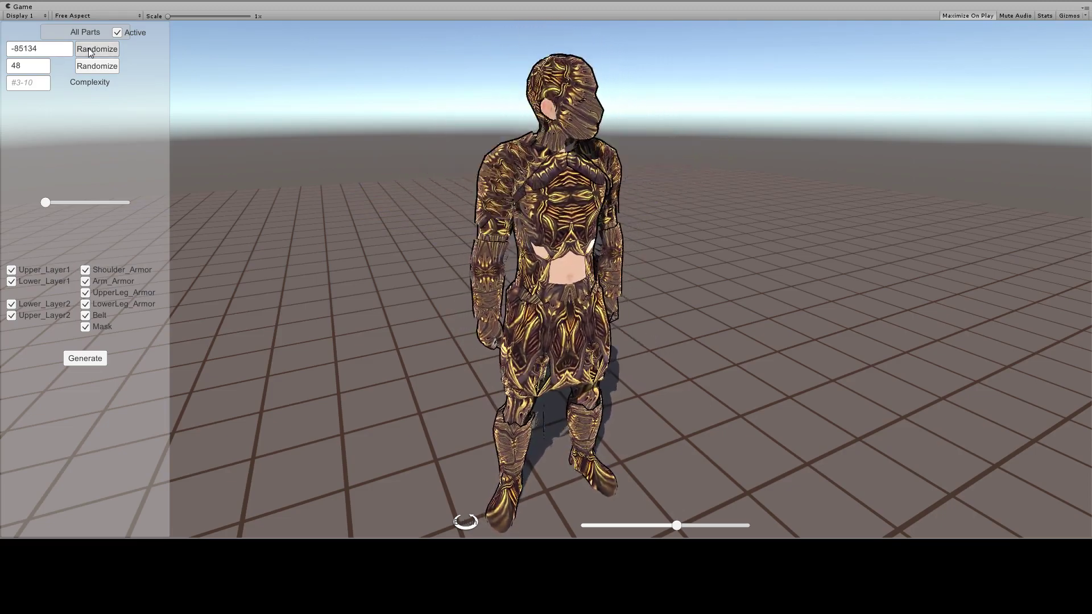
{"action": "left_click", "coordinate": [90, 50]}
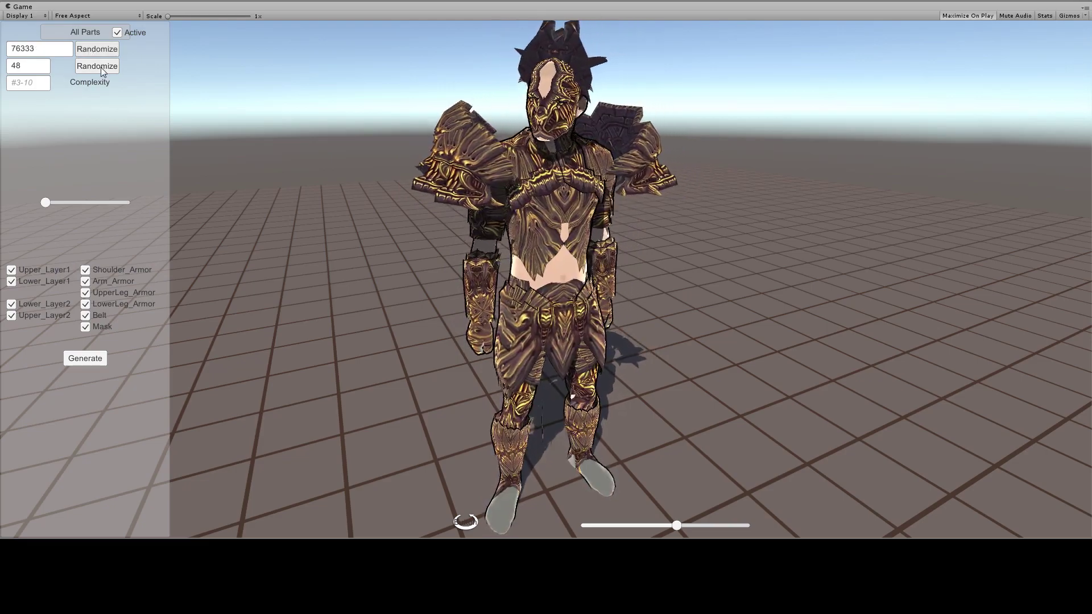
- Reroll the texture seed twice, with one armor-part reroll in between
{"action": "left_click", "coordinate": [101, 67]}
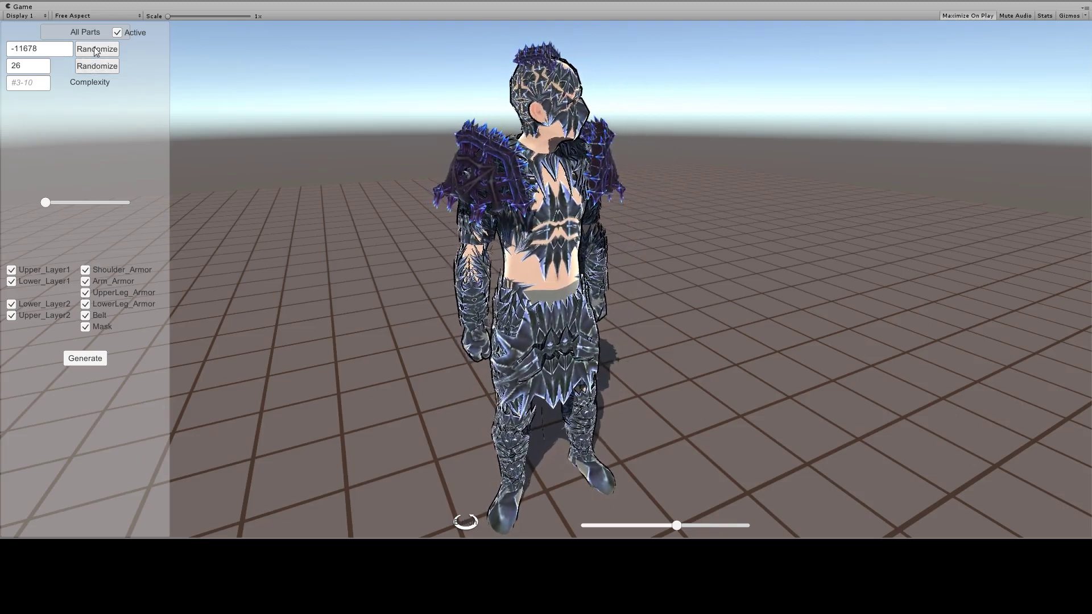
{"action": "left_click", "coordinate": [97, 51]}
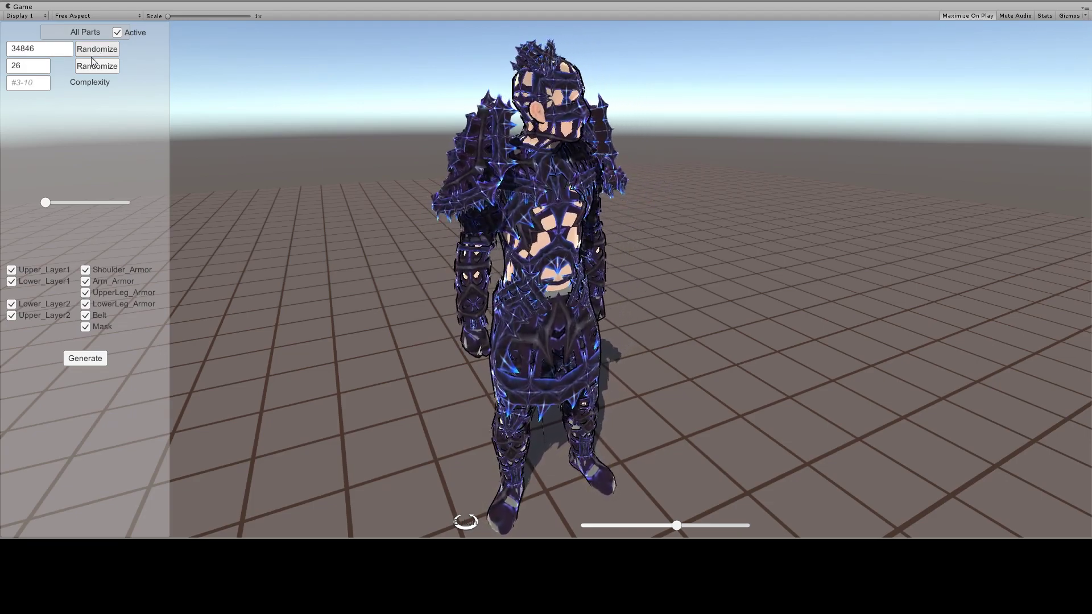
{"action": "left_click", "coordinate": [91, 67]}
- Reroll parts four times to seed -44947, turn the model, and reroll texture to 36
{"action": "left_click", "coordinate": [106, 50]}
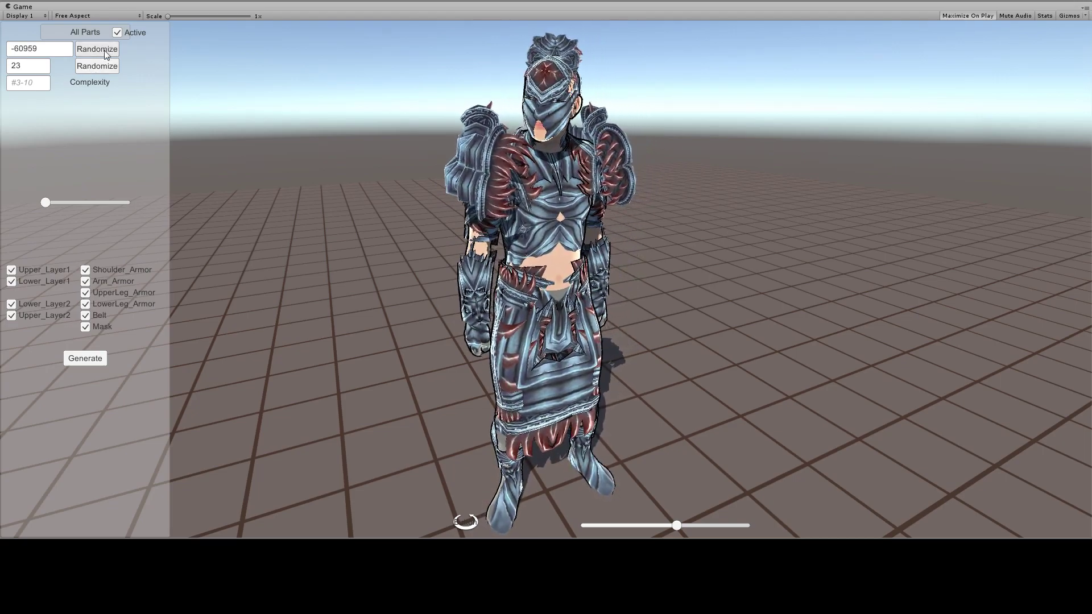
{"action": "left_click", "coordinate": [104, 52]}
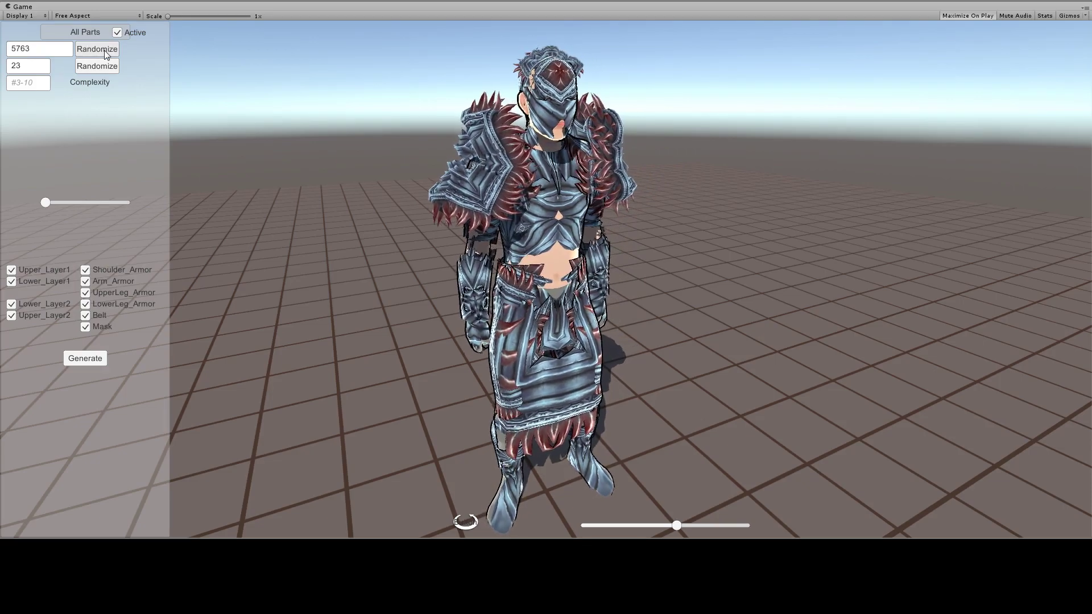
{"action": "left_click", "coordinate": [105, 52]}
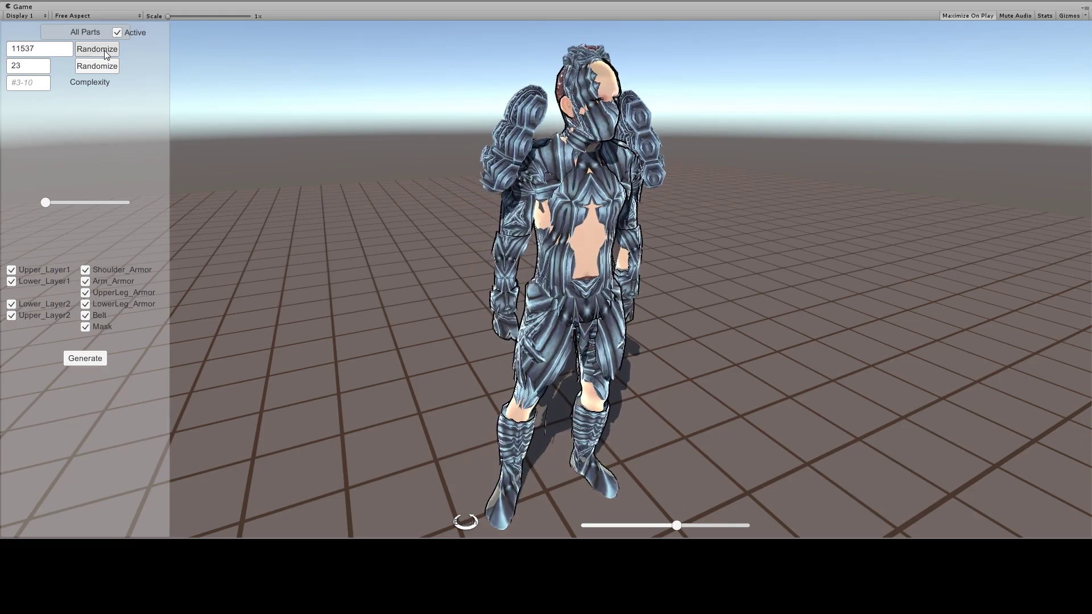
{"action": "left_click", "coordinate": [105, 52]}
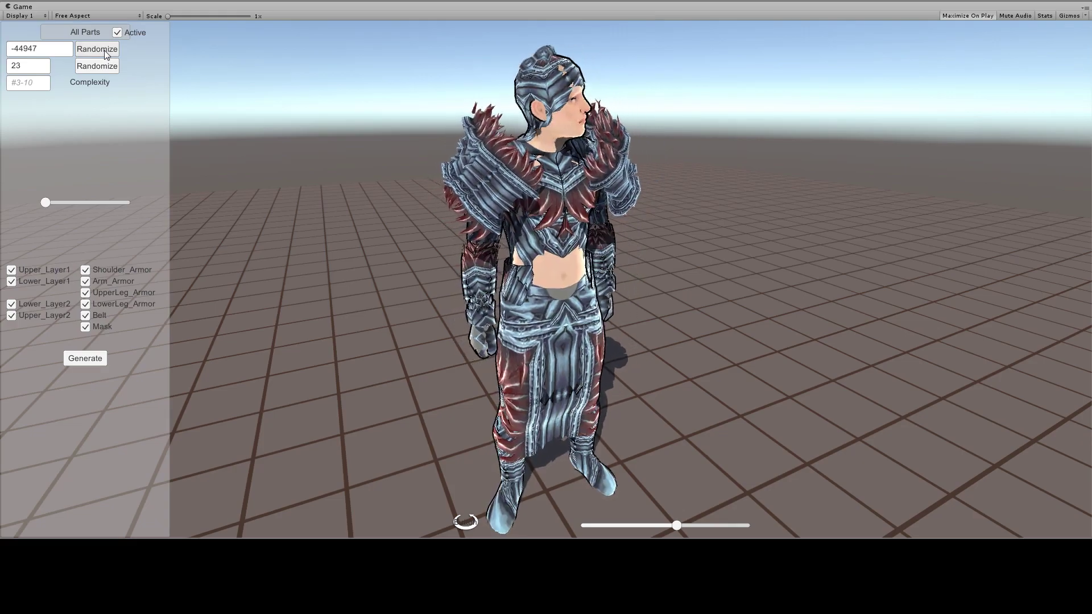
{"action": "left_click_drag", "start_coordinate": [673, 528], "coordinate": [686, 524]}
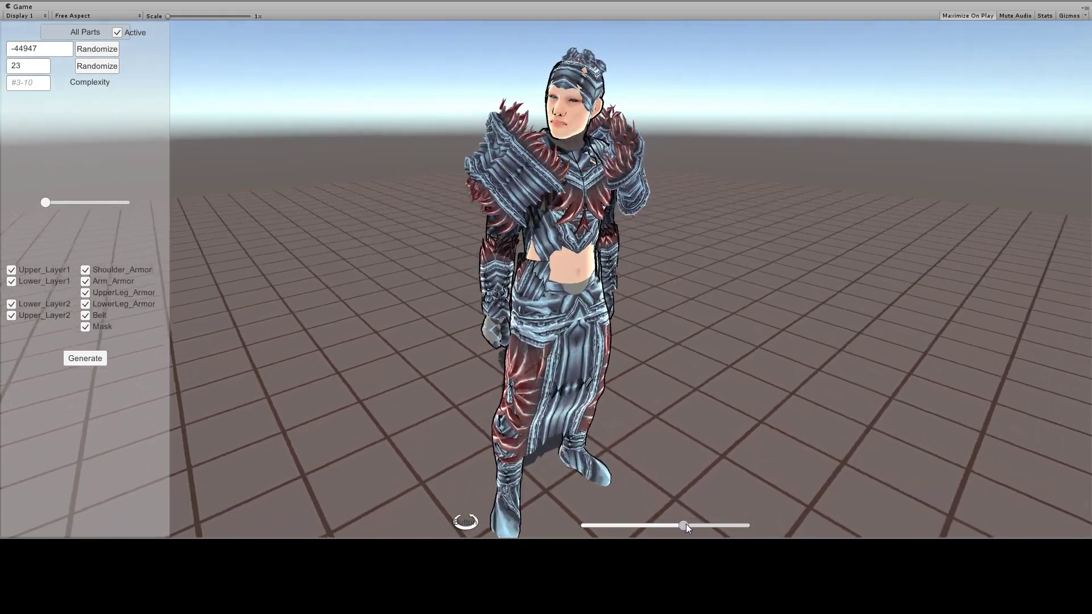
{"action": "left_click", "coordinate": [98, 65]}
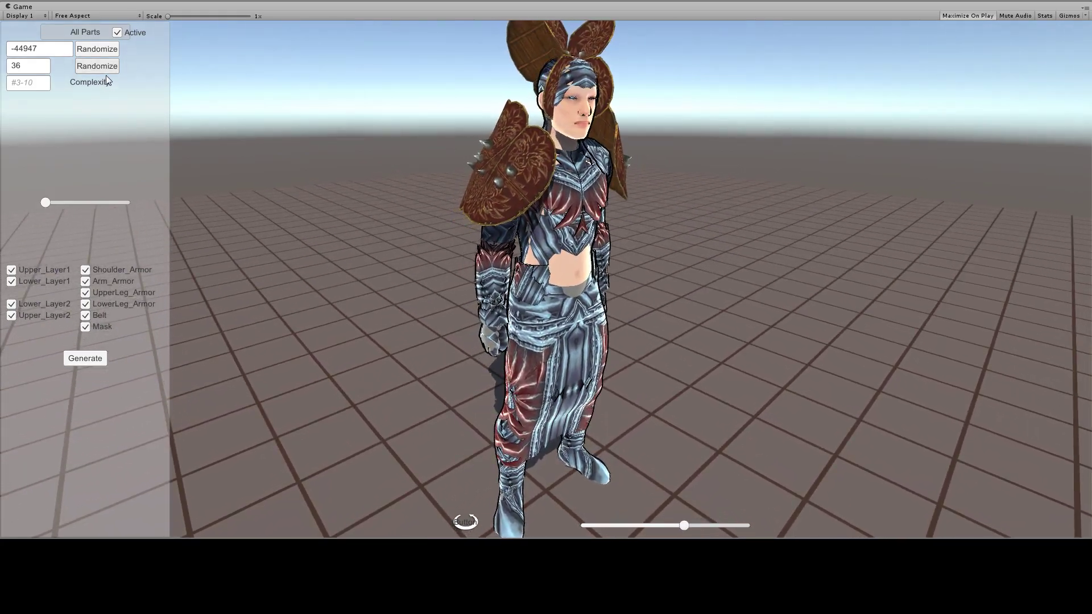
- Reroll the armor parts seven times to seed -84836, then the texture seed twice to 54
{"action": "left_click", "coordinate": [111, 51]}
{"action": "left_click", "coordinate": [109, 53]}
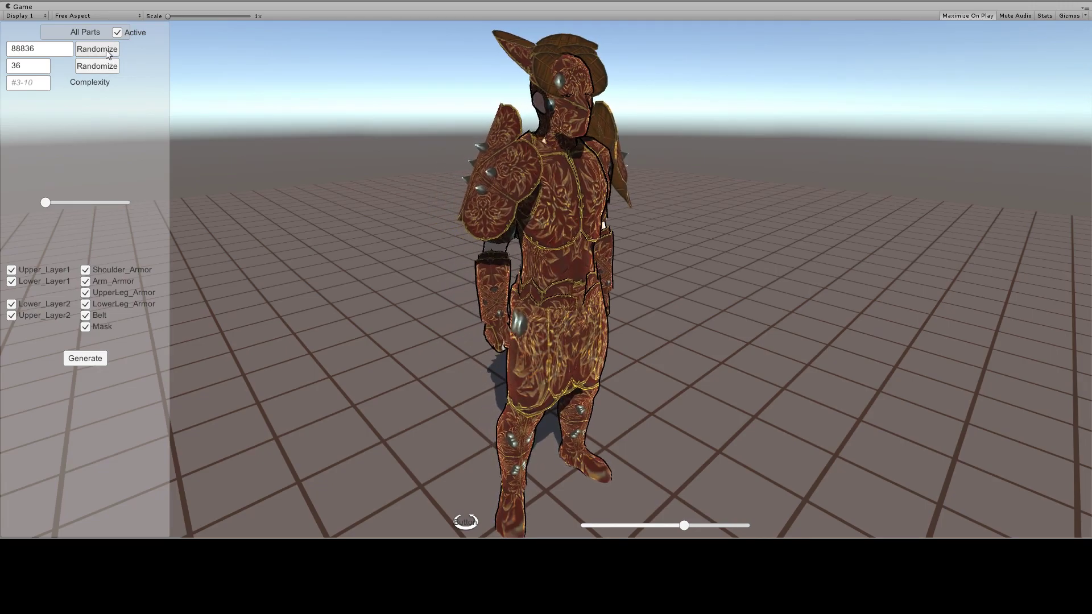
{"action": "left_click", "coordinate": [108, 53]}
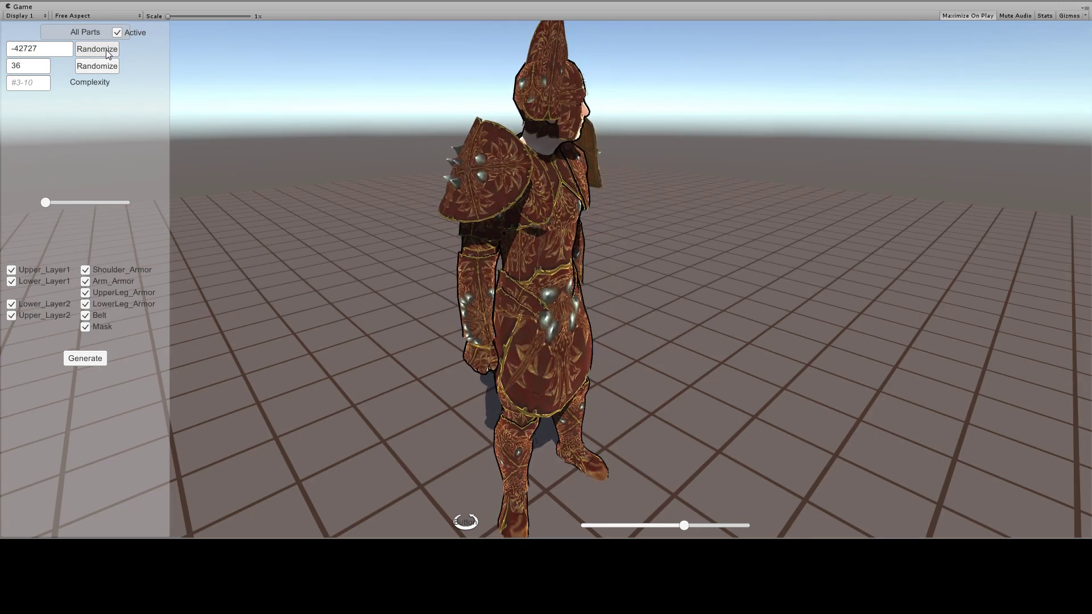
{"action": "left_click", "coordinate": [108, 52]}
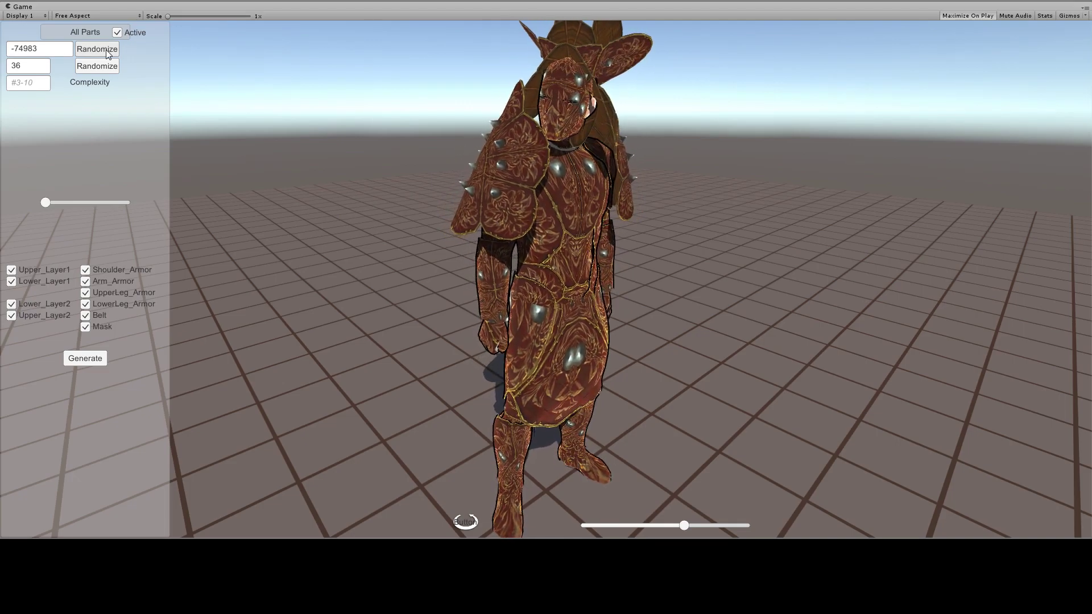
{"action": "left_click", "coordinate": [108, 53]}
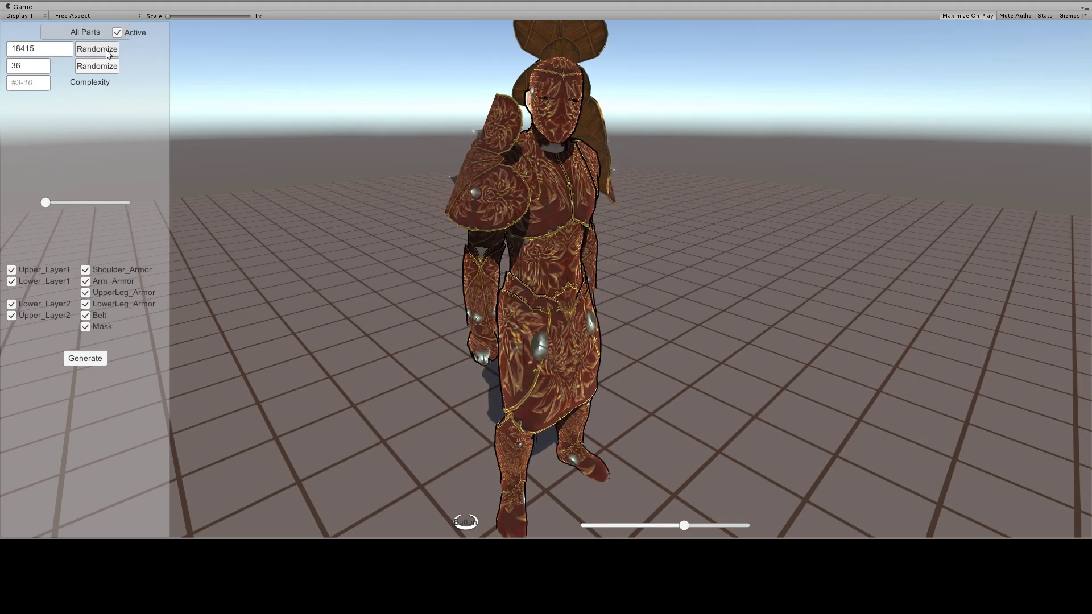
{"action": "left_click", "coordinate": [108, 53]}
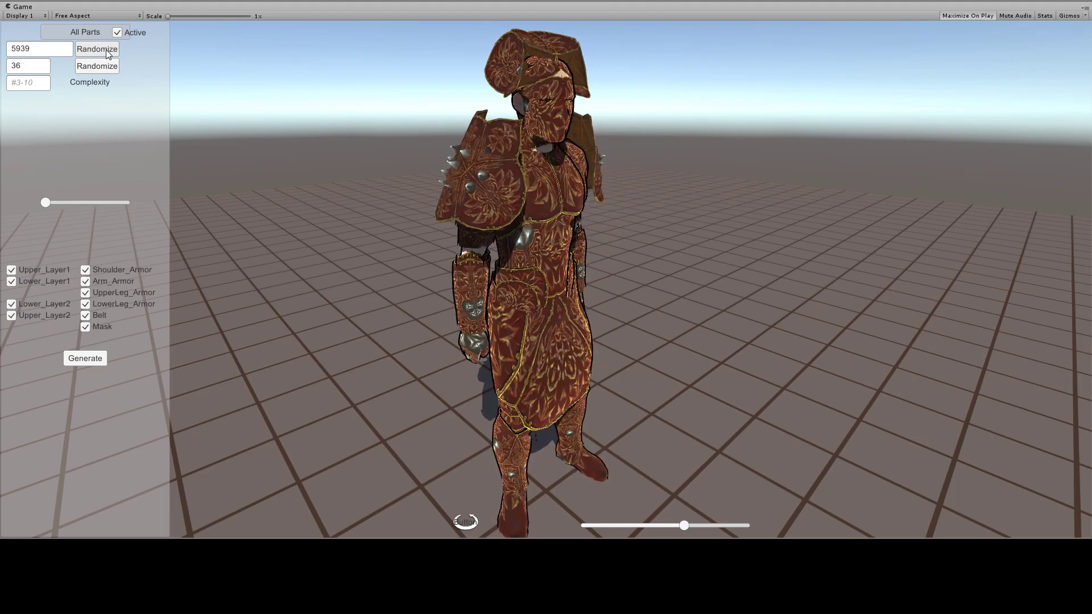
{"action": "left_click", "coordinate": [108, 53]}
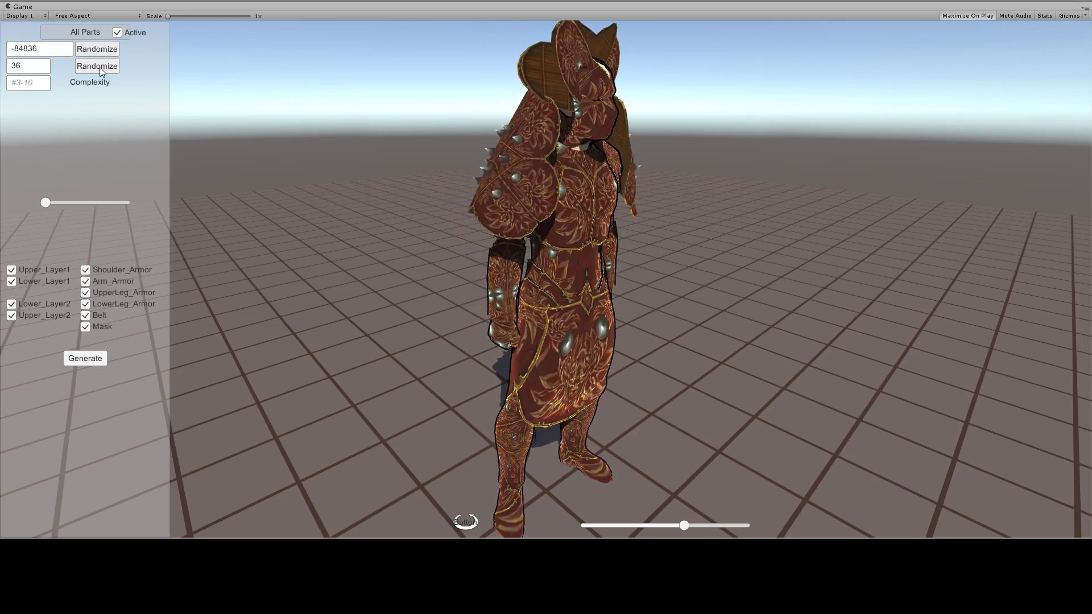
{"action": "left_click", "coordinate": [100, 67]}
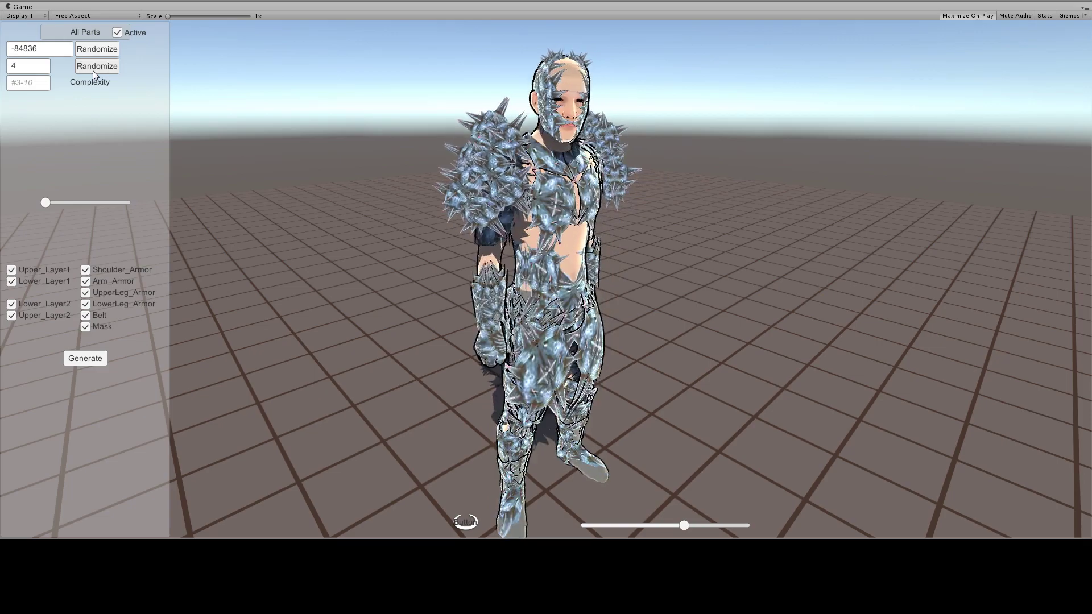
{"action": "left_click", "coordinate": [93, 71]}
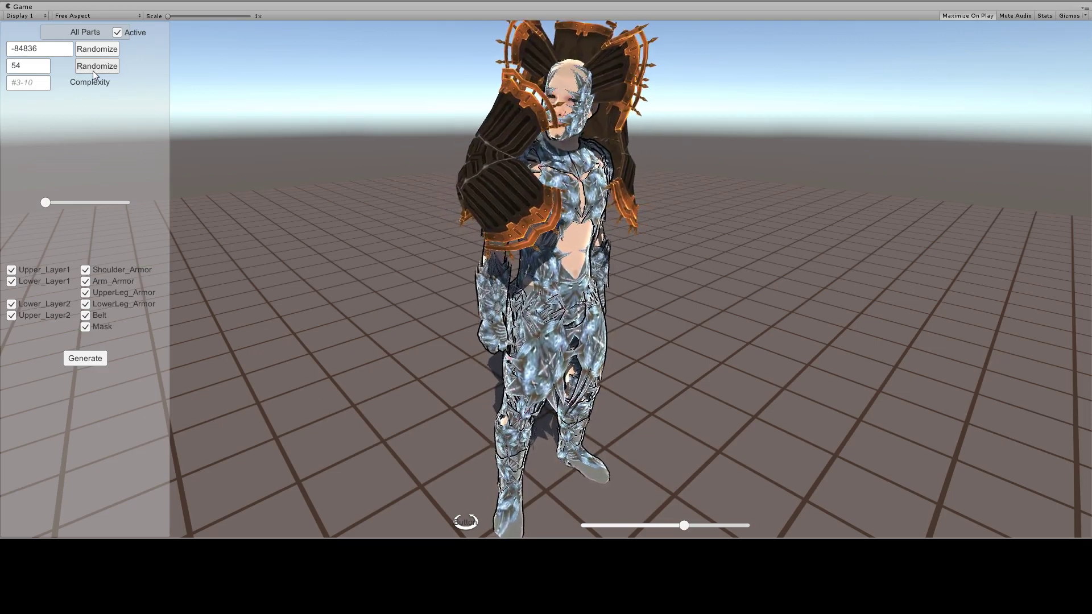
- Turn the character back to the camera, reroll parts to seed 69097, then reroll texture to 46
{"action": "left_click", "coordinate": [106, 52]}
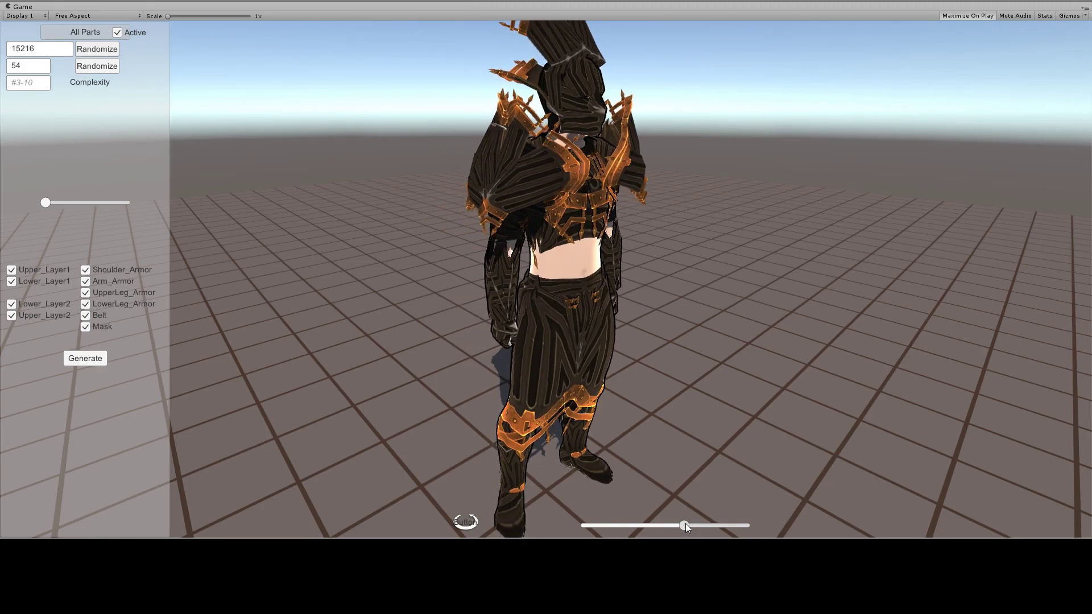
{"action": "left_click_drag", "start_coordinate": [685, 524], "coordinate": [672, 526]}
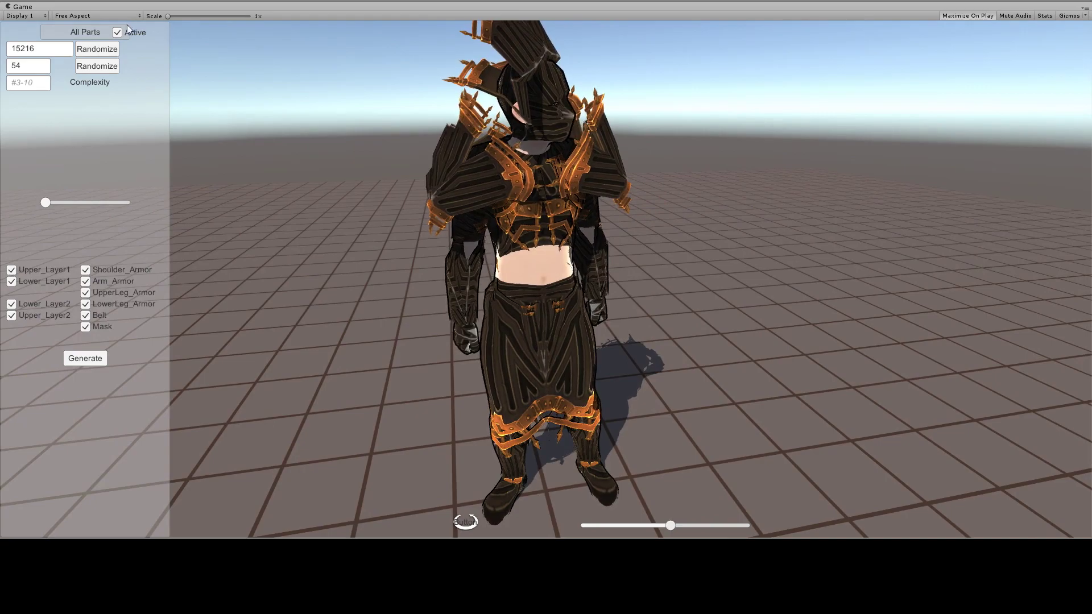
{"action": "left_click", "coordinate": [96, 51]}
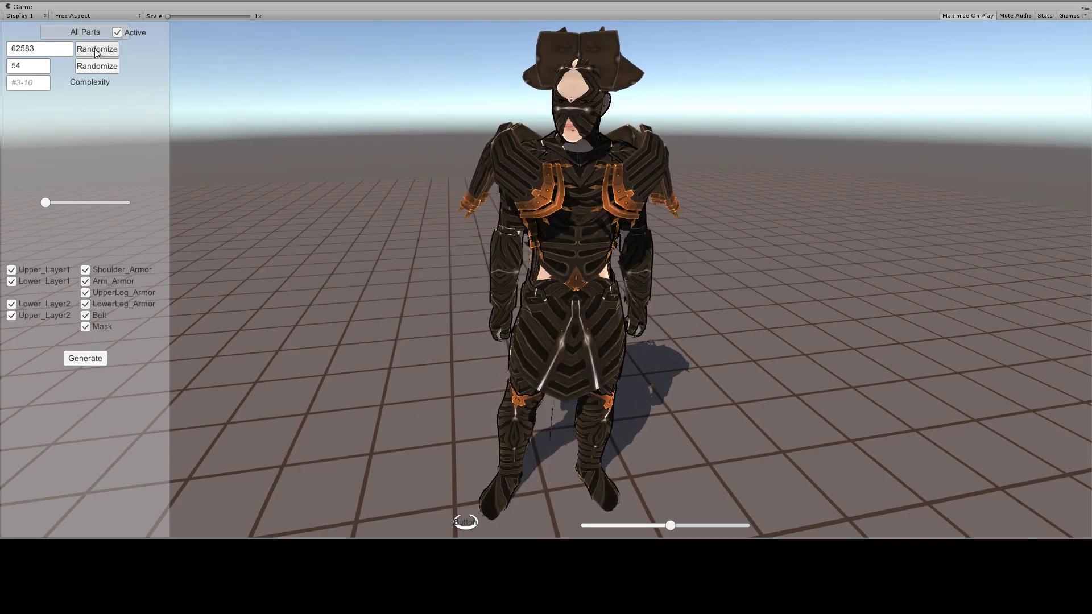
{"action": "left_click", "coordinate": [96, 51]}
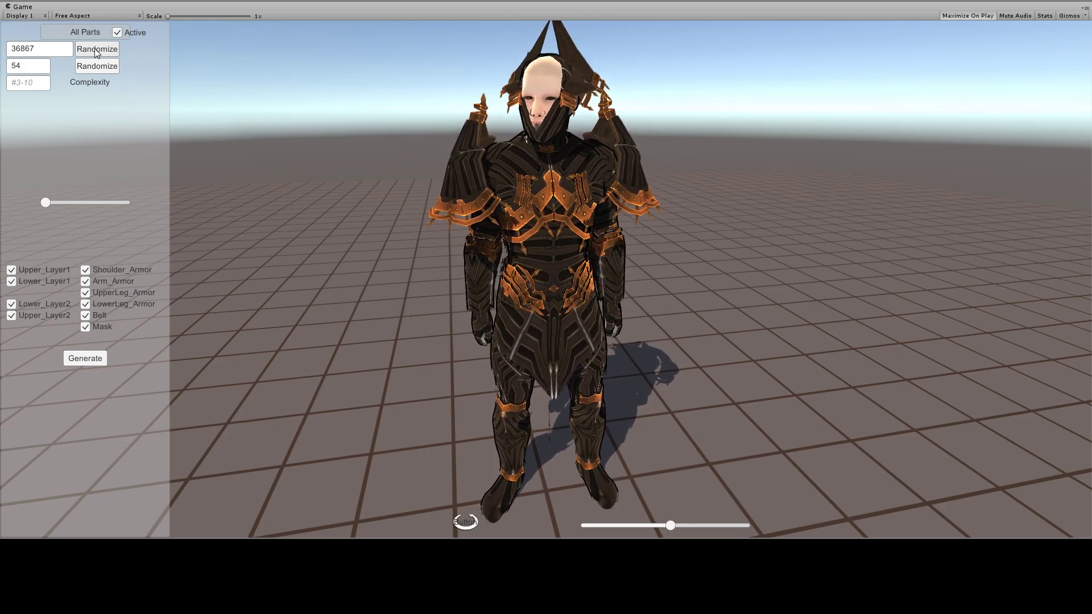
{"action": "left_click", "coordinate": [96, 51]}
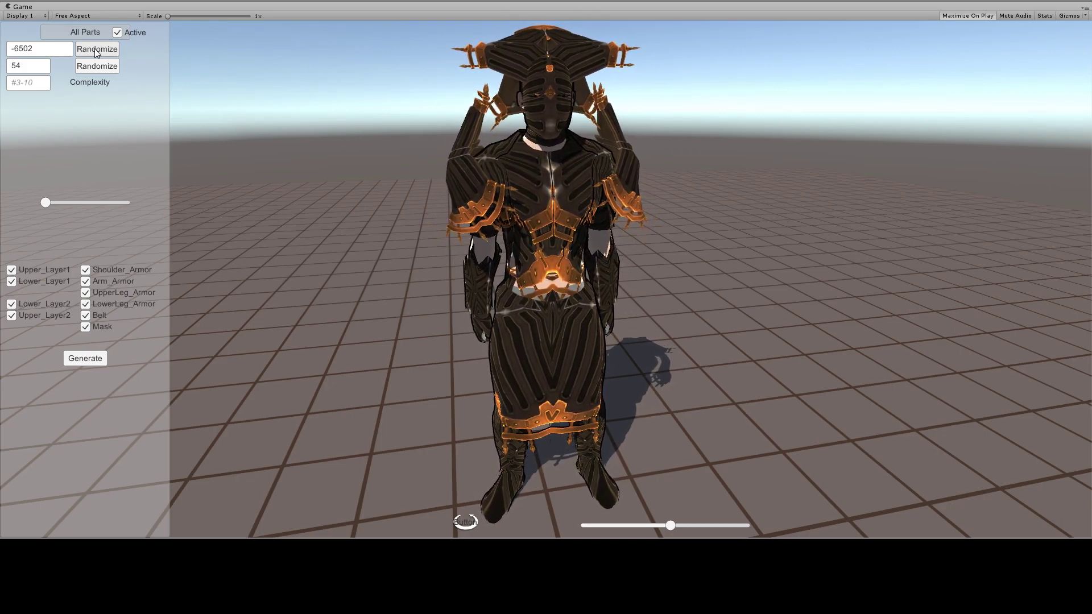
{"action": "left_click", "coordinate": [97, 52]}
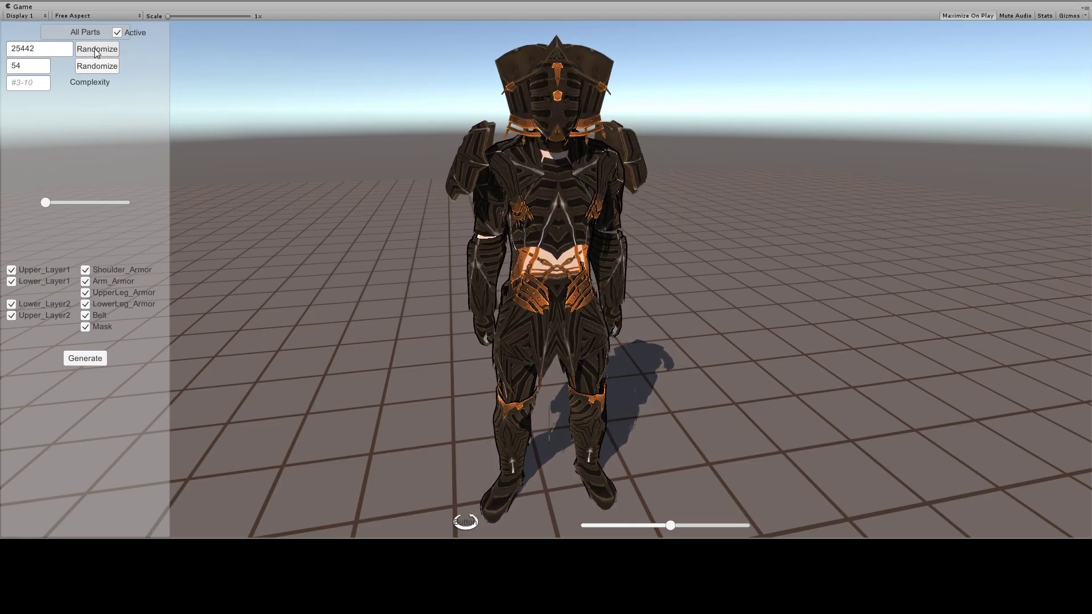
{"action": "left_click", "coordinate": [96, 50]}
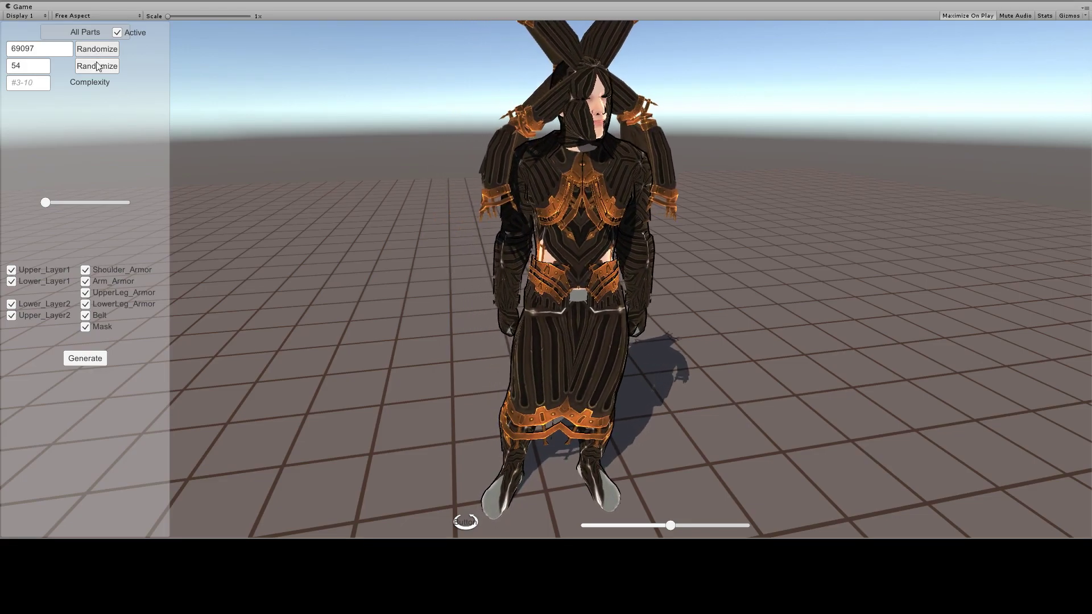
{"action": "left_click", "coordinate": [94, 67]}
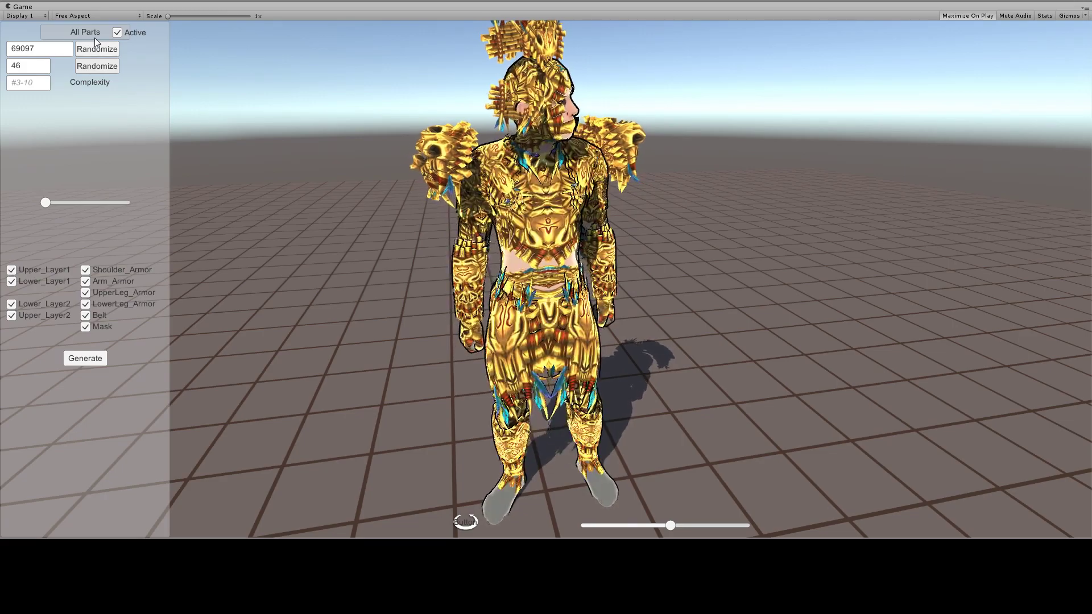
- Reroll parts five times, pick a new texture seed, then reroll parts to seed 79489 with texture 55
{"action": "left_click", "coordinate": [92, 51]}
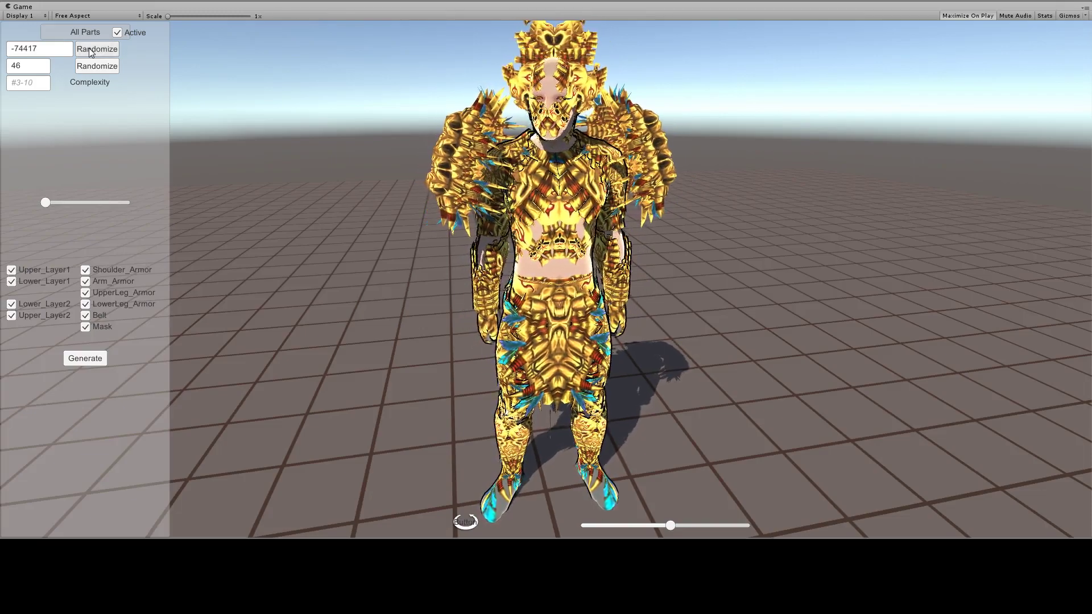
{"action": "left_click", "coordinate": [89, 50]}
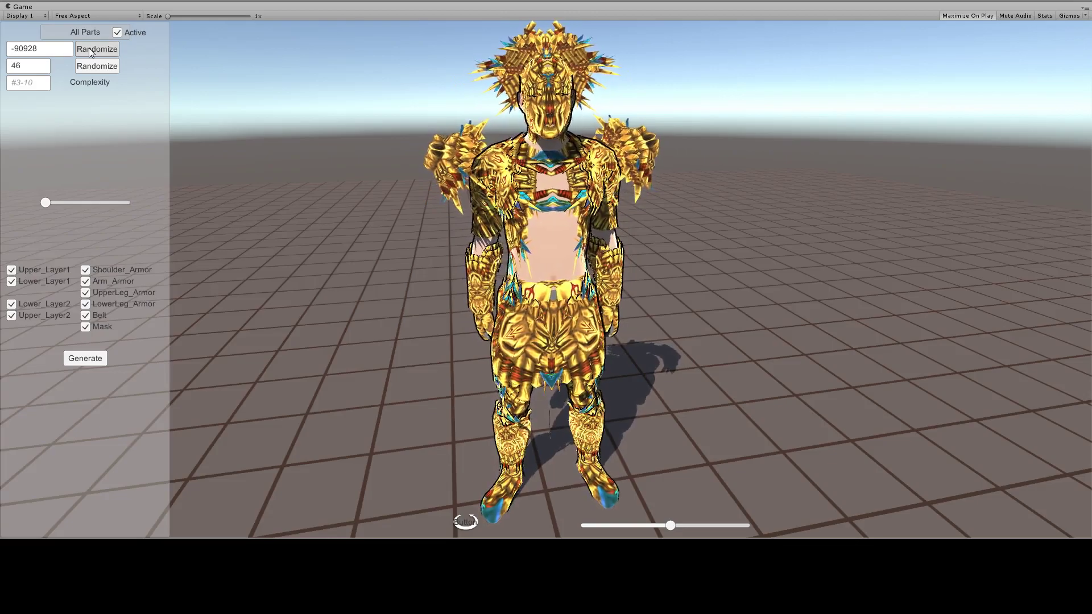
{"action": "left_click", "coordinate": [89, 51]}
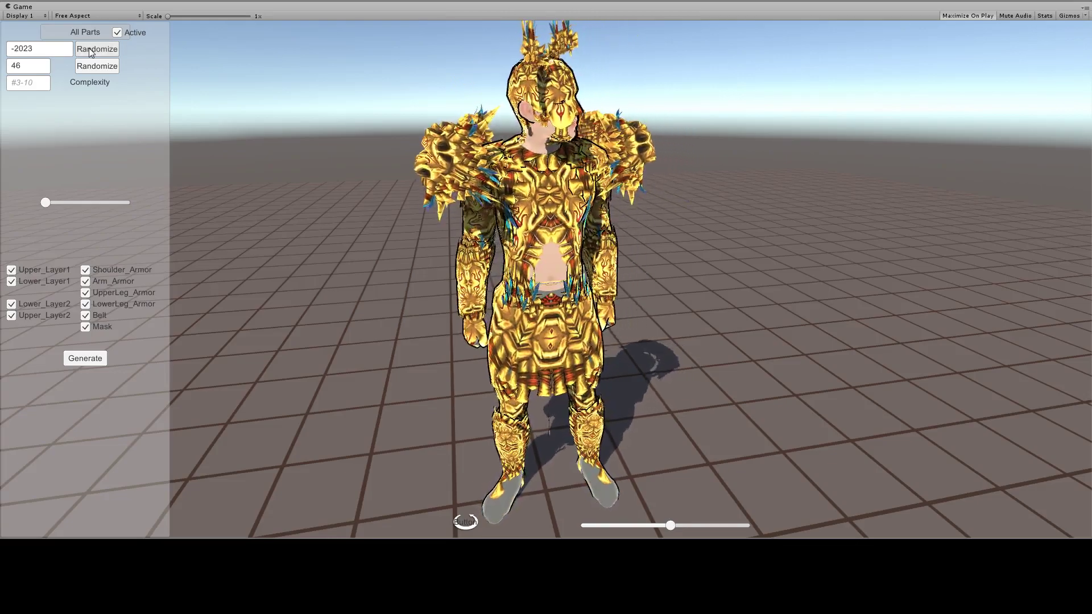
{"action": "left_click", "coordinate": [89, 51]}
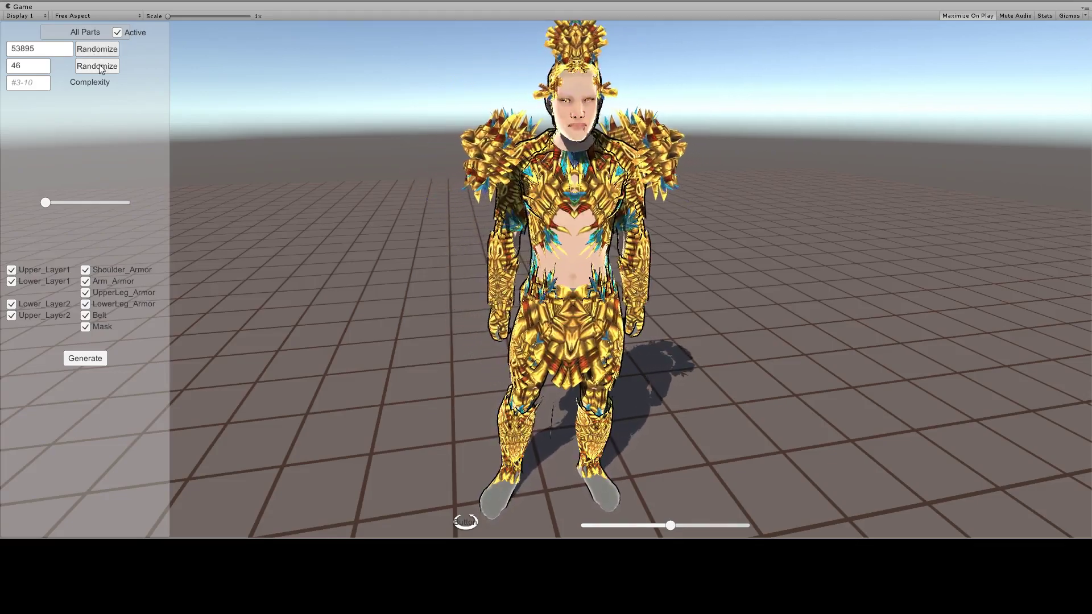
{"action": "left_click", "coordinate": [103, 54]}
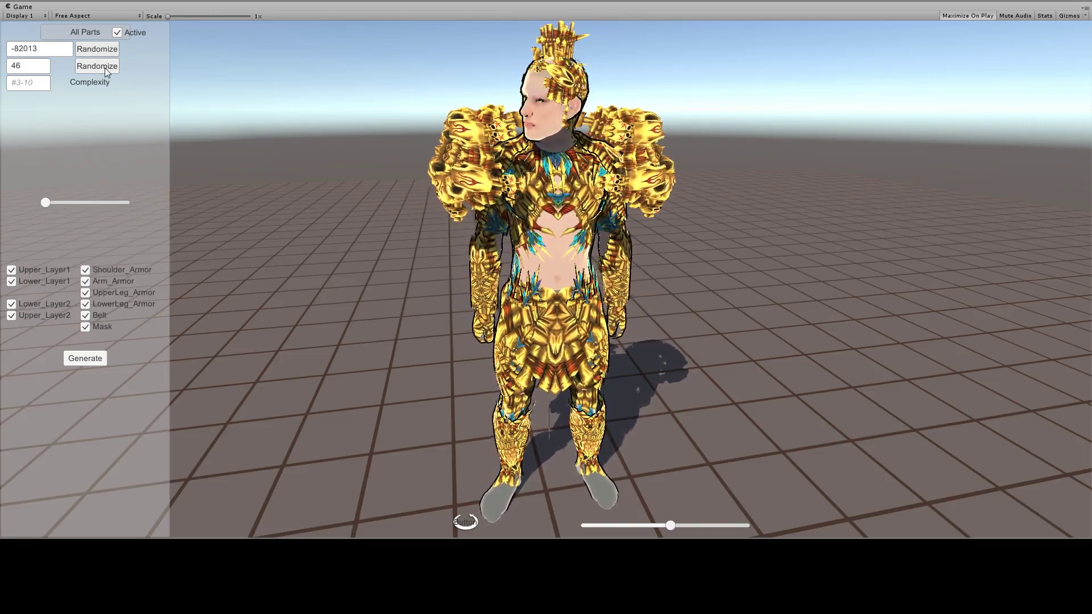
{"action": "left_click", "coordinate": [105, 67]}
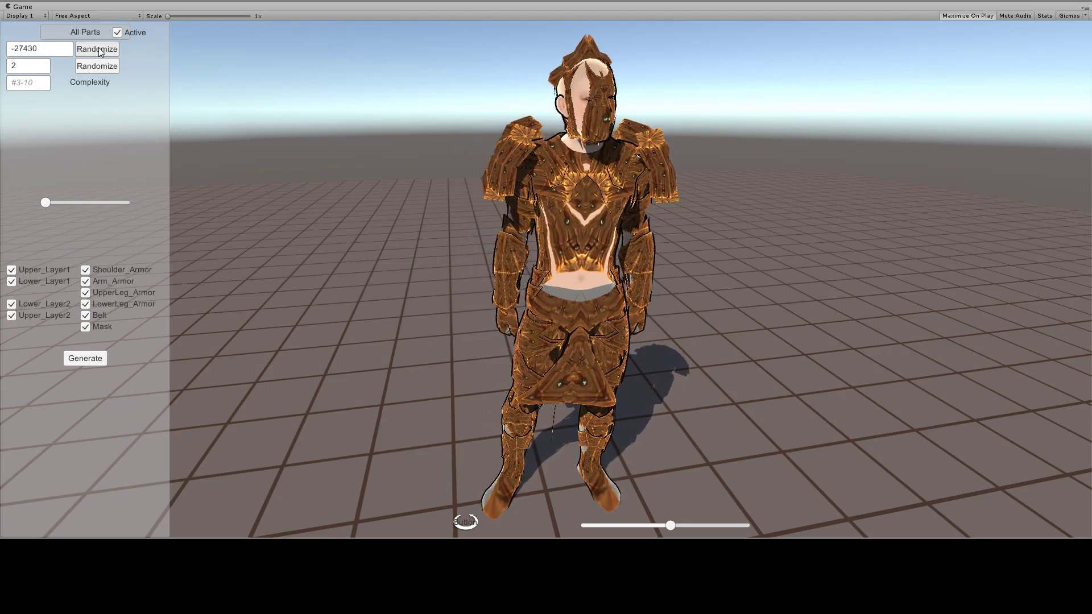
{"action": "left_click", "coordinate": [100, 51]}
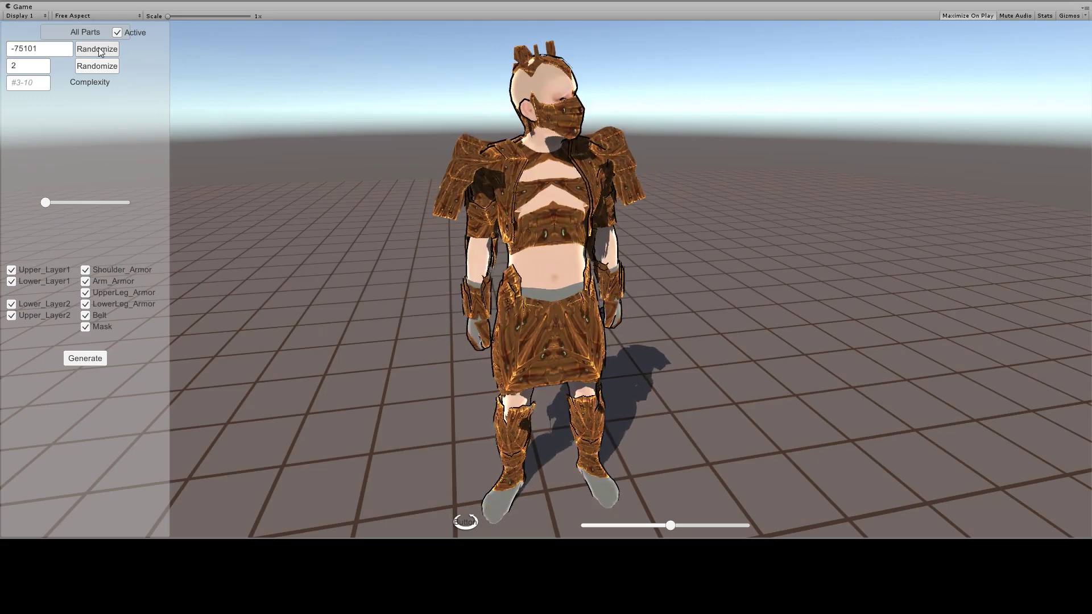
{"action": "left_click", "coordinate": [100, 52]}
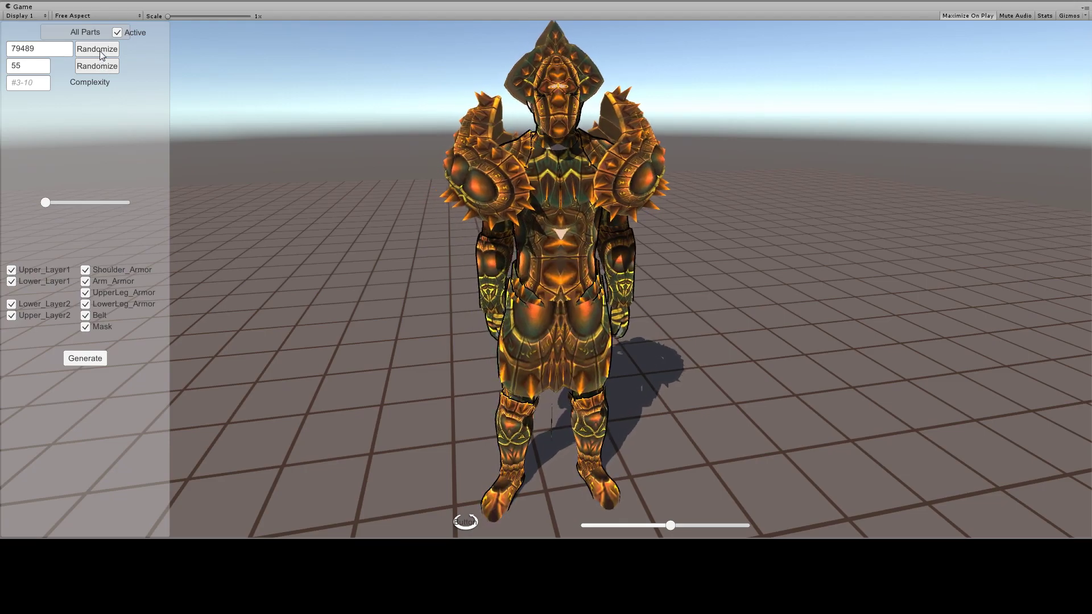
- Reroll the armor parts six times for a new headpiece and torso, reaching part seed -16579
{"action": "left_click", "coordinate": [100, 52]}
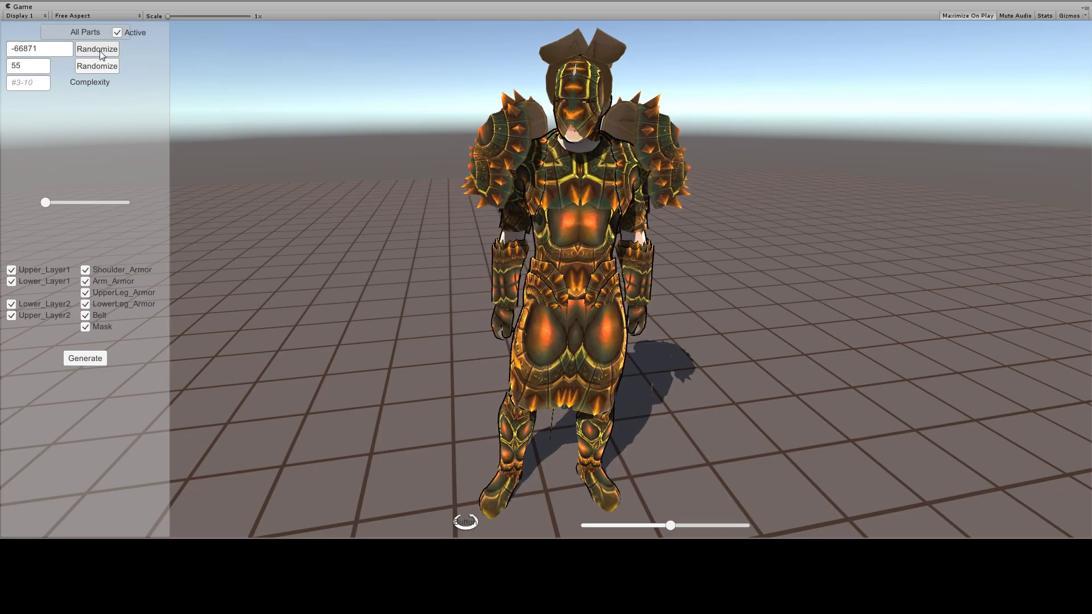
{"action": "left_click", "coordinate": [100, 52]}
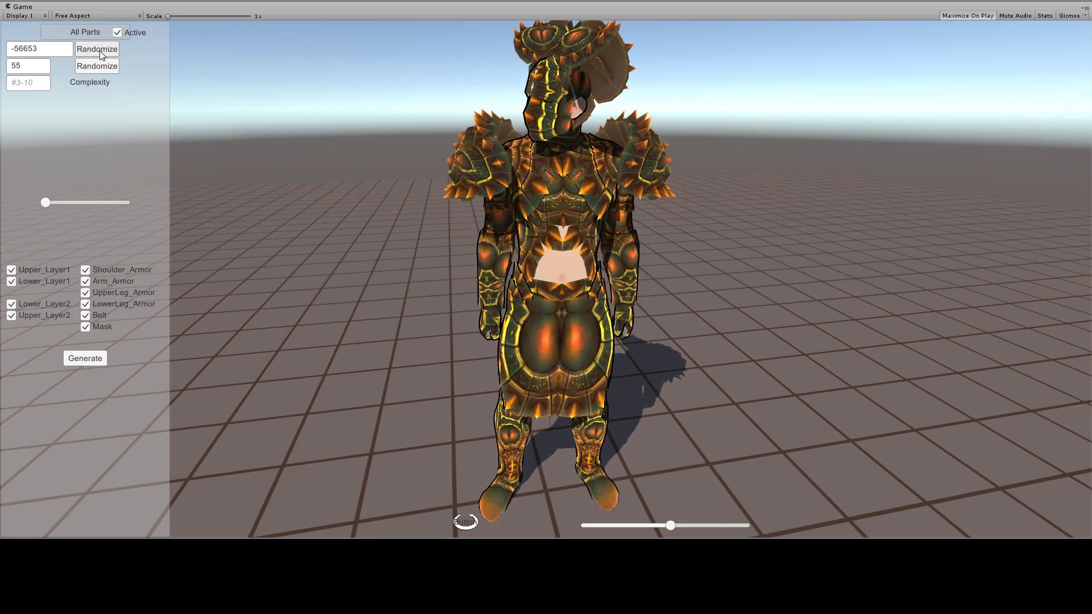
{"action": "left_click", "coordinate": [100, 52]}
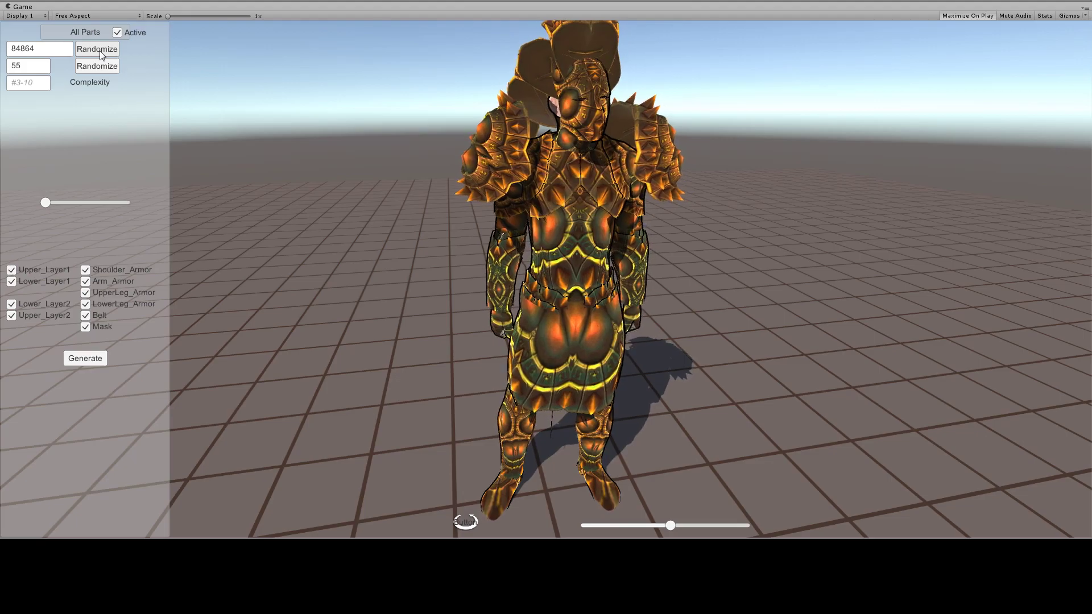
{"action": "left_click", "coordinate": [100, 53]}
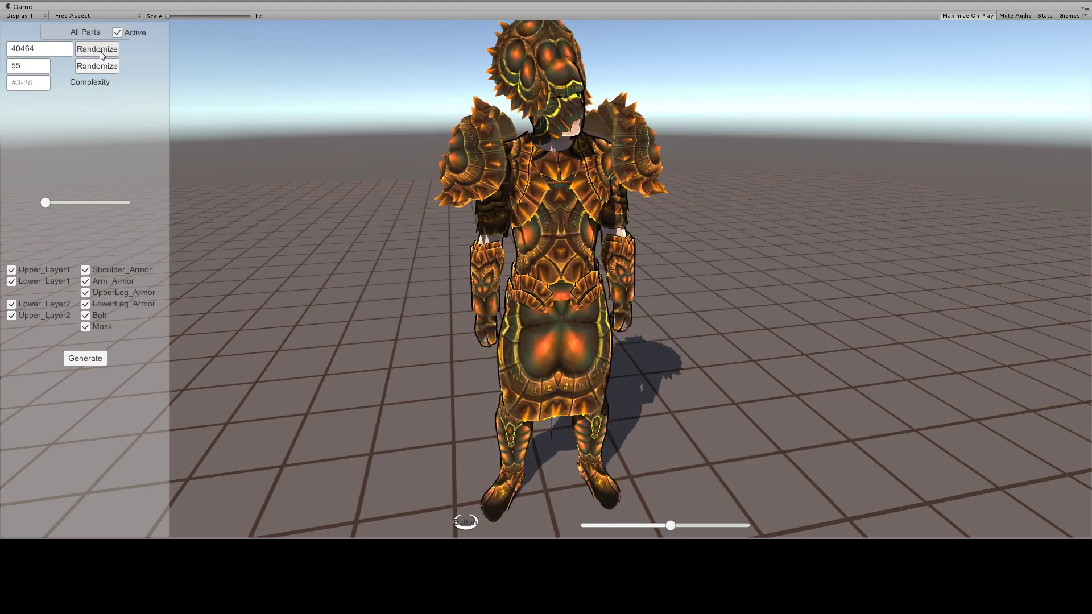
{"action": "left_click", "coordinate": [100, 53]}
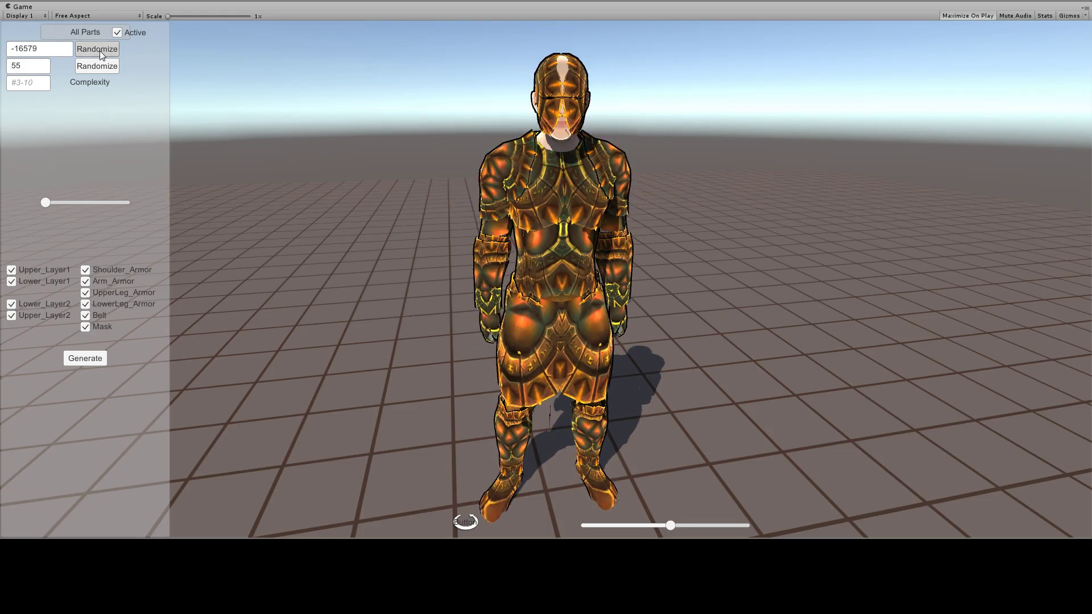
{"action": "left_click", "coordinate": [108, 62]}
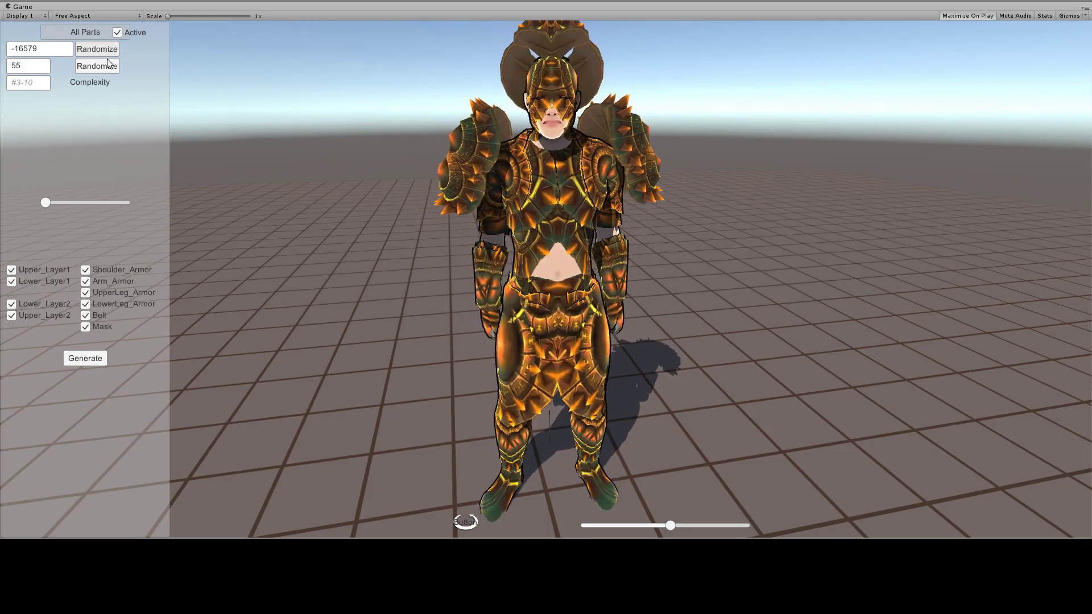
- Alternate texture and part rerolls through red crystalline sets, ending on part seed 89092 with texture 39
{"action": "left_click", "coordinate": [106, 66]}
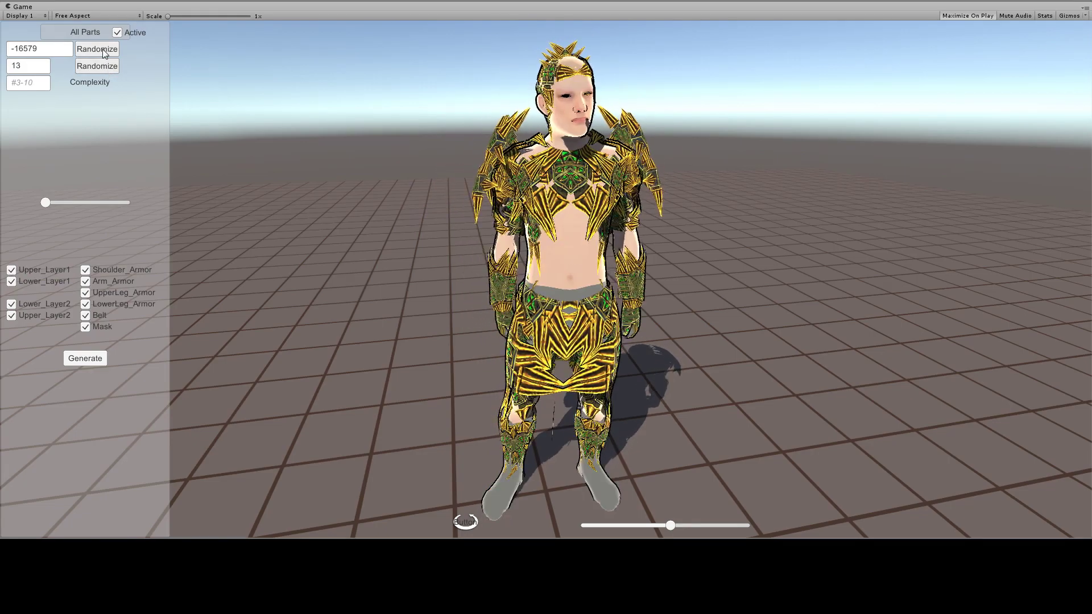
{"action": "left_click", "coordinate": [105, 53]}
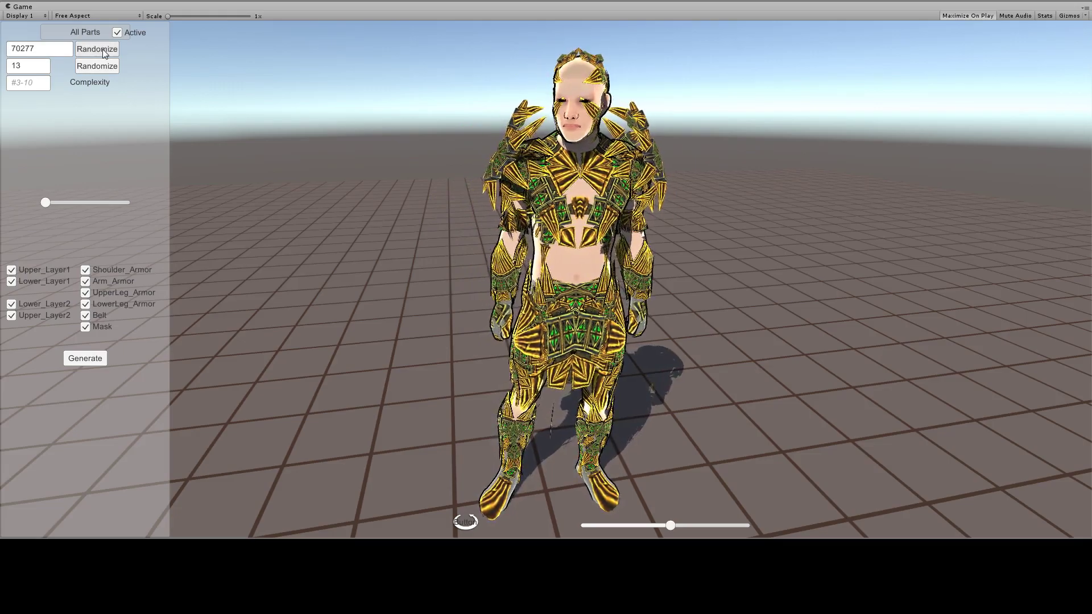
{"action": "left_click", "coordinate": [103, 48]}
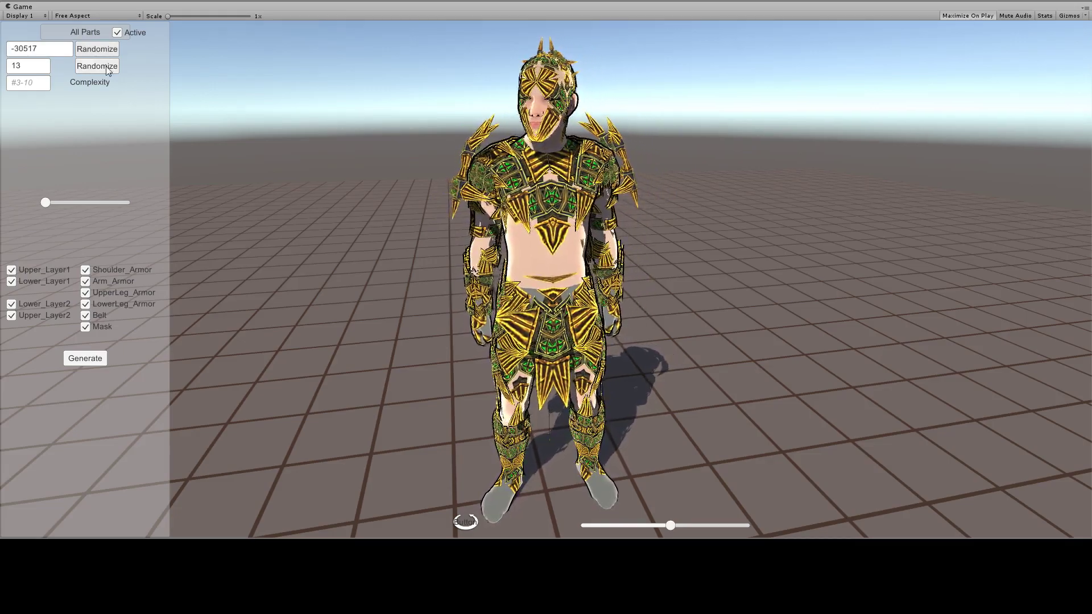
{"action": "left_click", "coordinate": [106, 66]}
{"action": "left_click", "coordinate": [105, 66]}
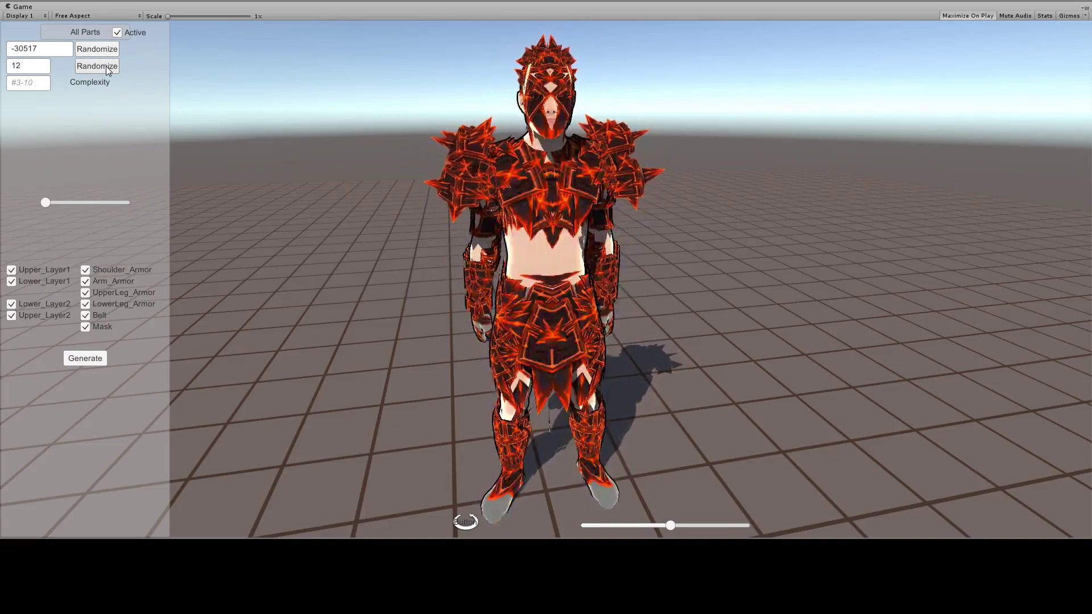
{"action": "left_click", "coordinate": [106, 53]}
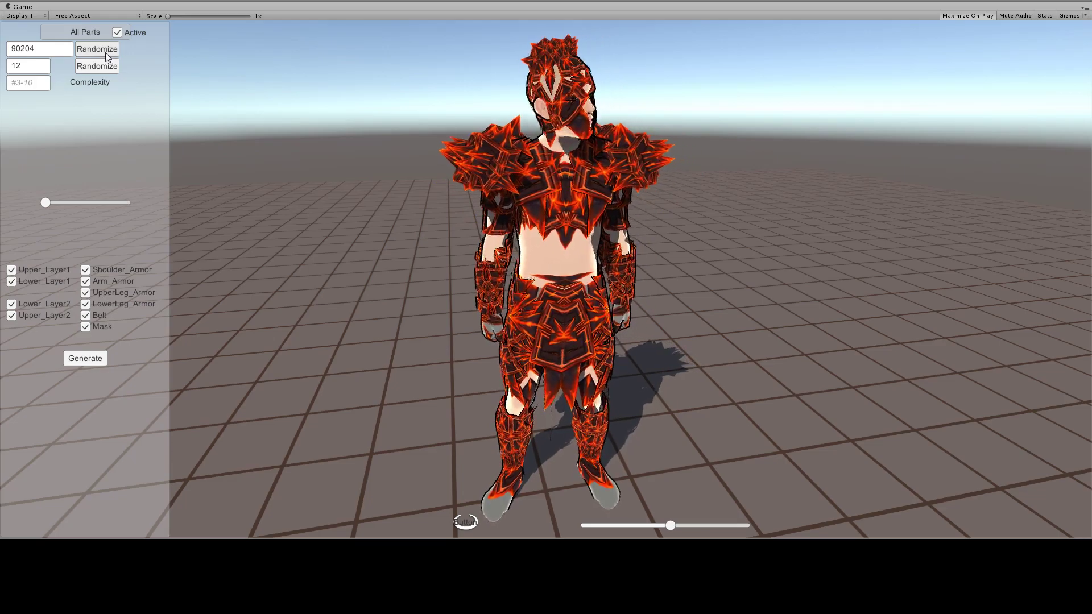
{"action": "left_click", "coordinate": [104, 52]}
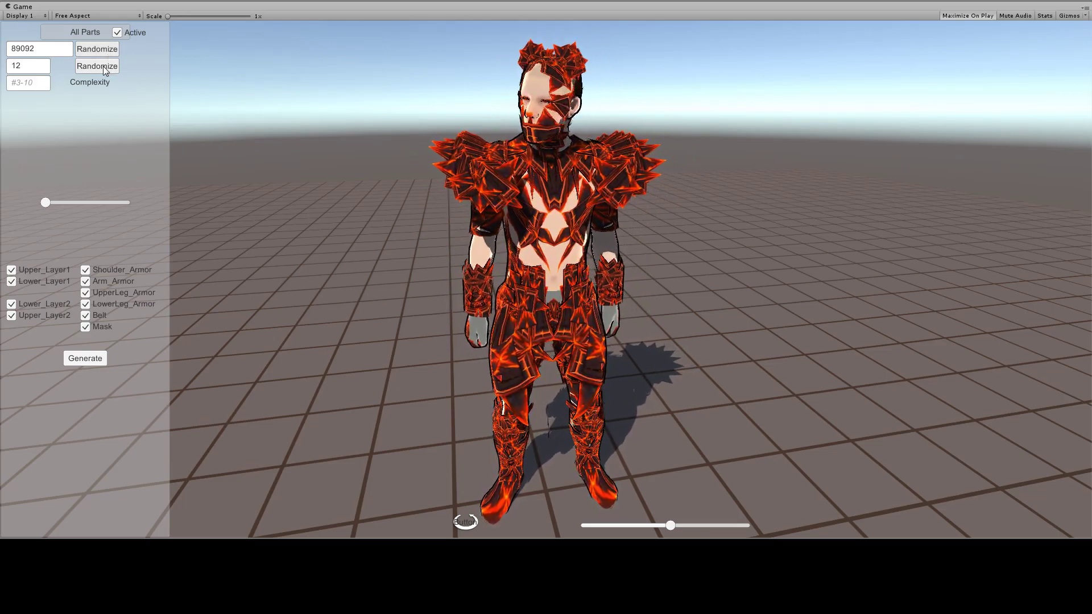
{"action": "left_click", "coordinate": [104, 66]}
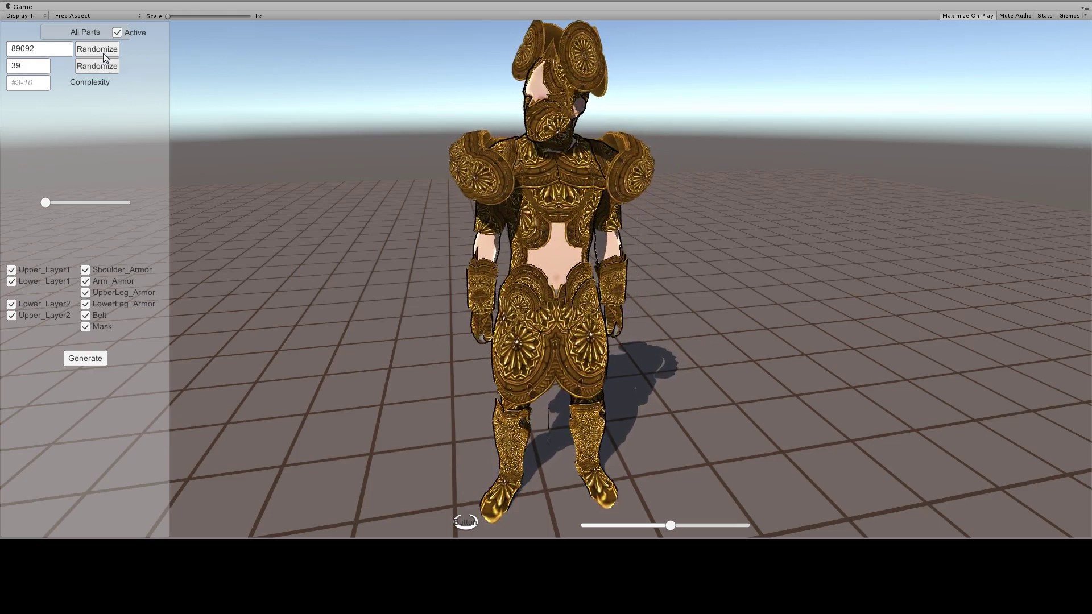
- Reroll the armor parts seven times for new head and shoulder pieces
{"action": "left_click", "coordinate": [104, 50]}
{"action": "left_click", "coordinate": [104, 50]}
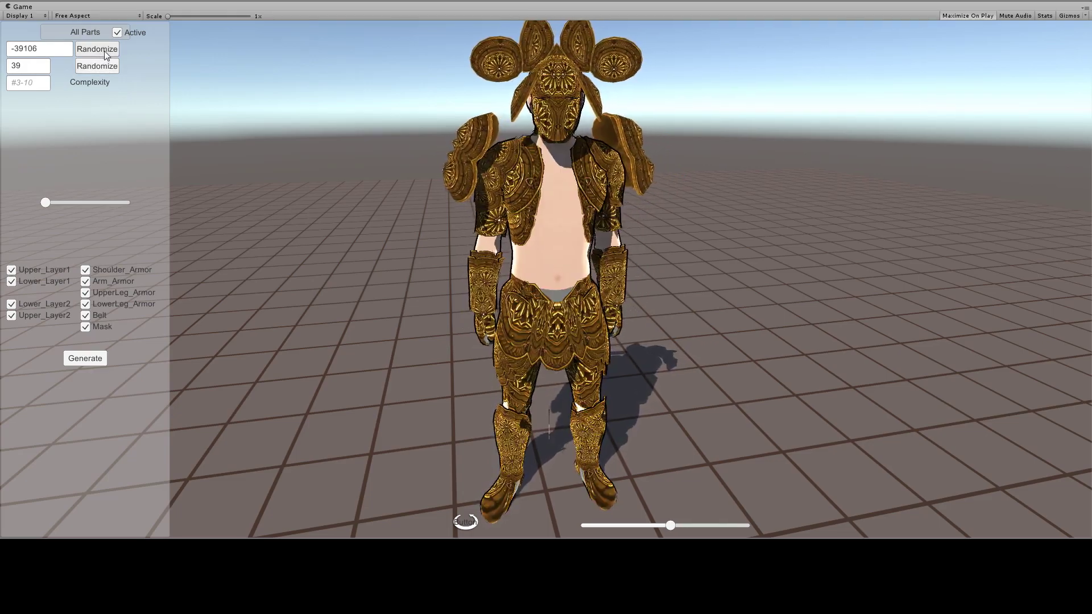
{"action": "left_click", "coordinate": [104, 50]}
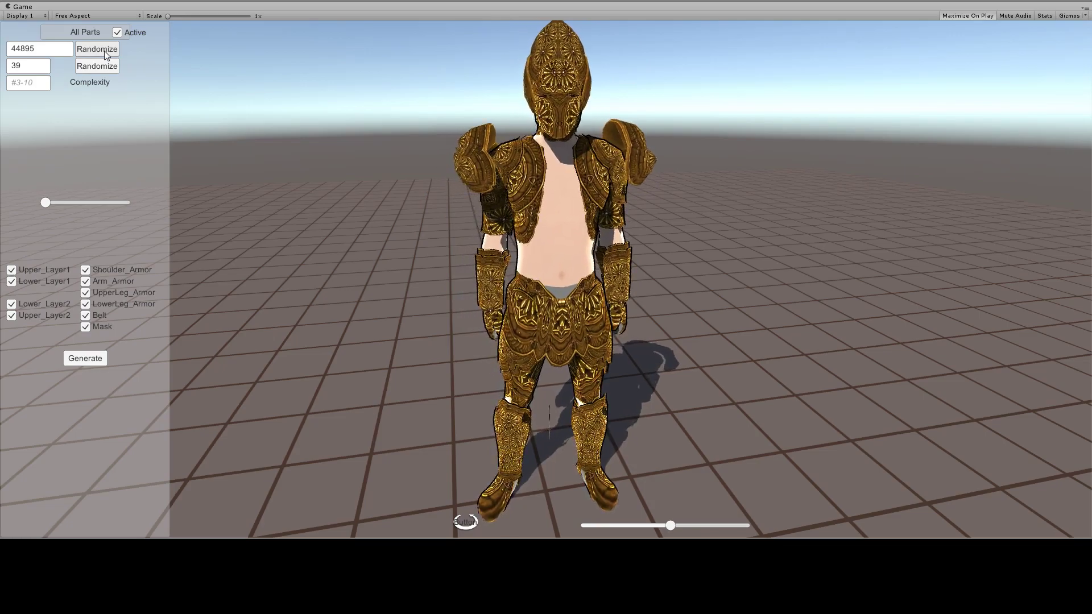
{"action": "left_click", "coordinate": [104, 50]}
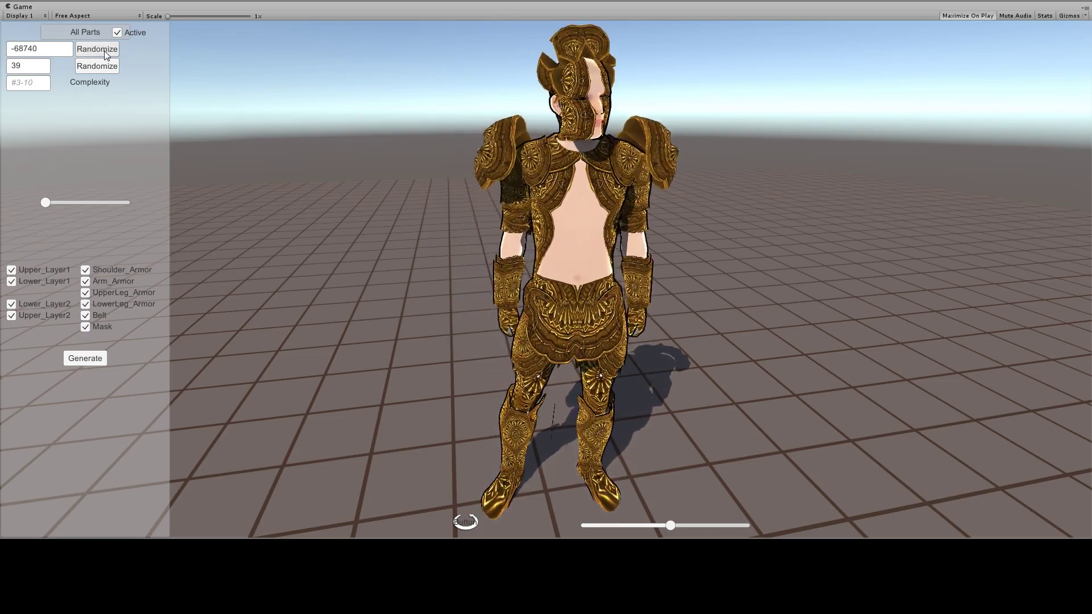
{"action": "left_click", "coordinate": [104, 50]}
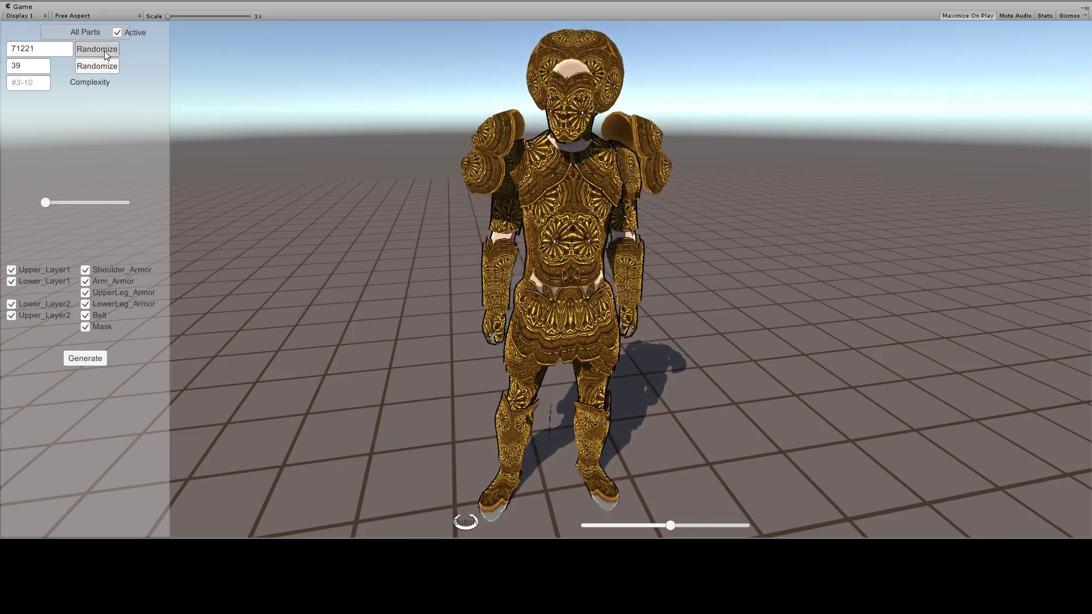
{"action": "left_click", "coordinate": [104, 50]}
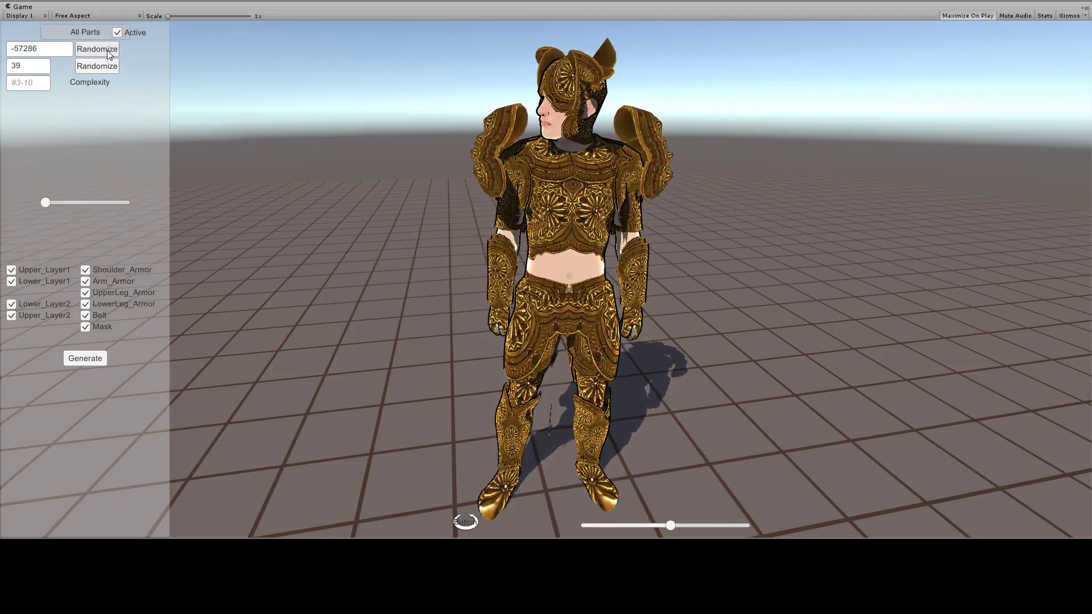
{"action": "left_click", "coordinate": [104, 50]}
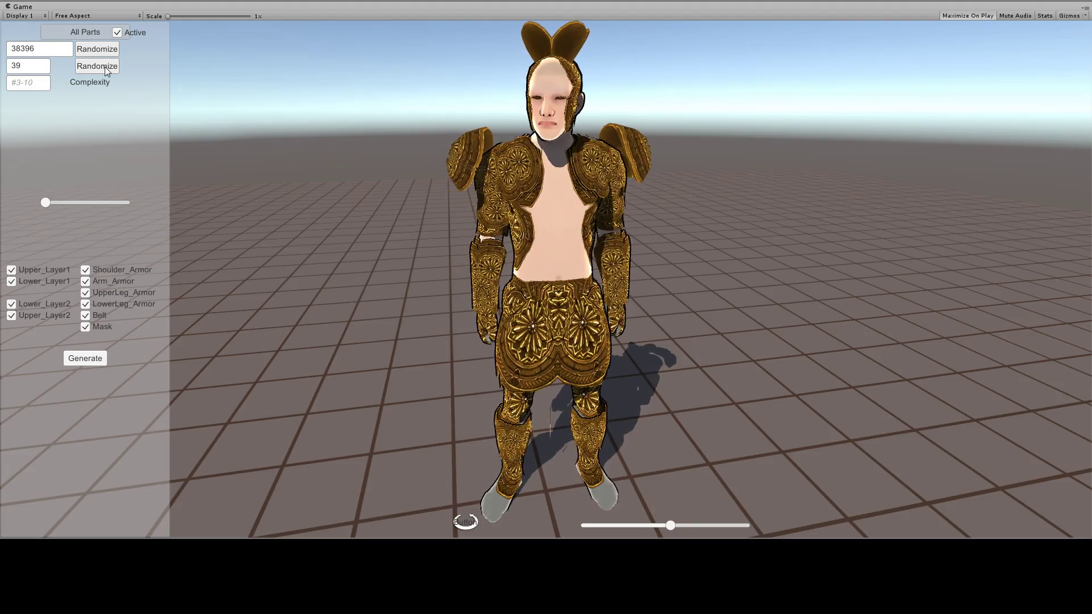
- Alternate texture and part rerolls to land on part seed -62512 with texture 7
{"action": "left_click", "coordinate": [107, 66]}
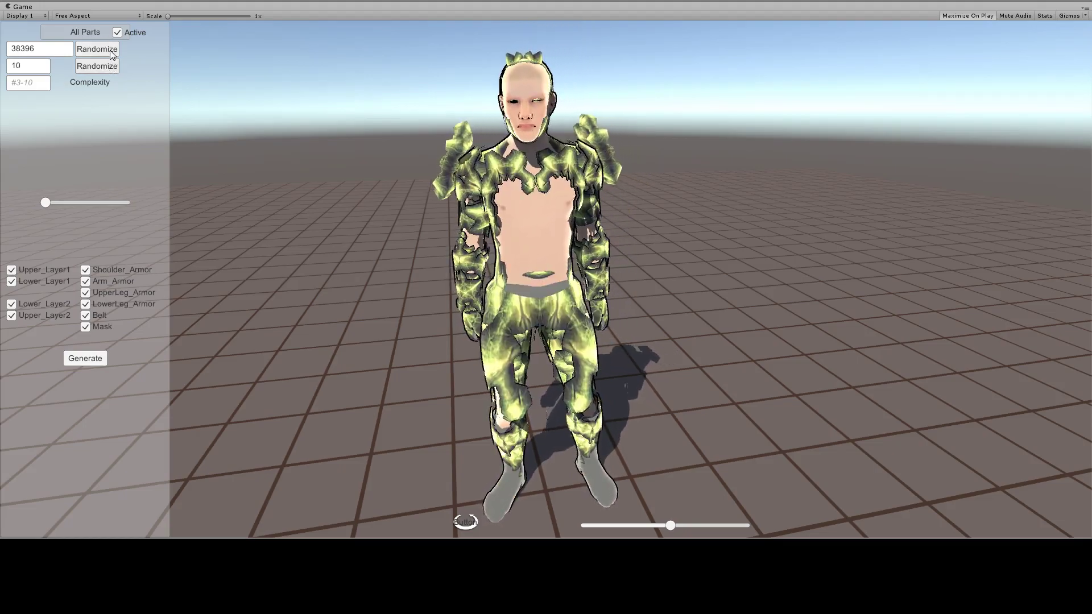
{"action": "left_click", "coordinate": [103, 50]}
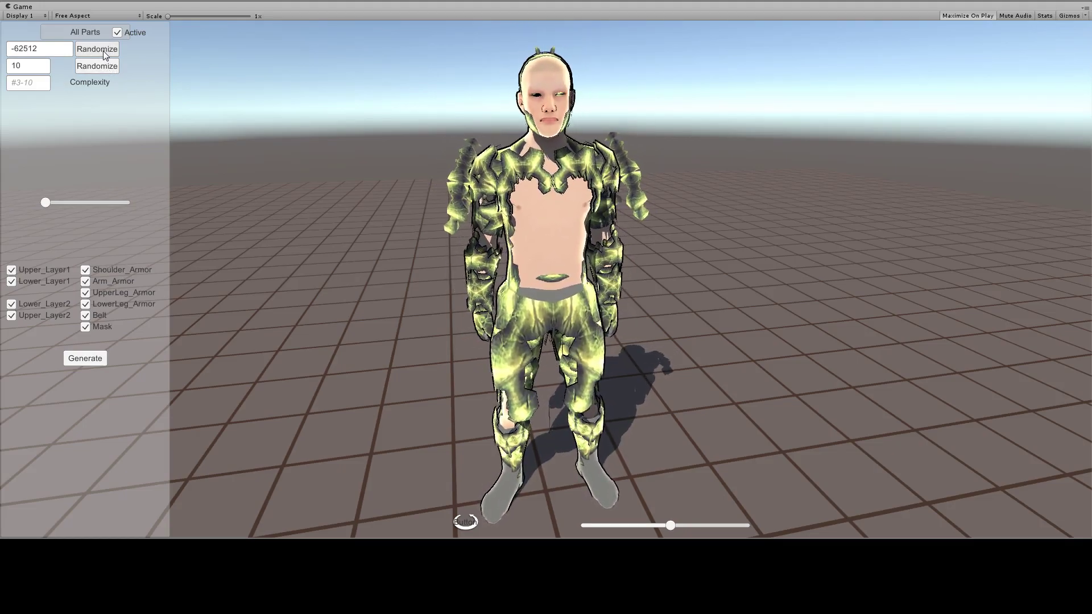
{"action": "left_click", "coordinate": [105, 66]}
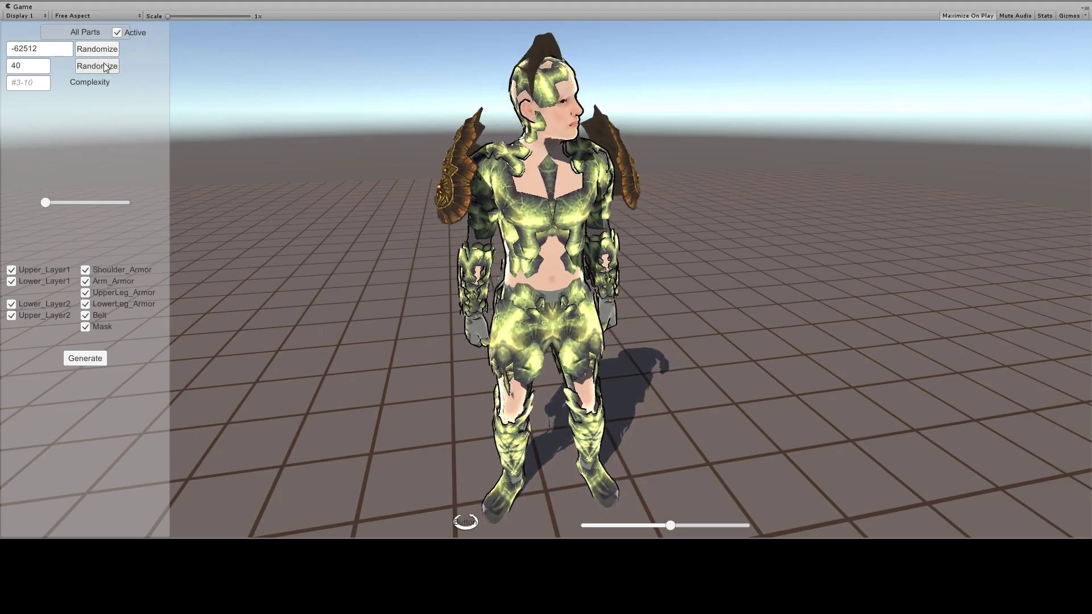
{"action": "left_click", "coordinate": [104, 65]}
- Reroll texture and parts repeatedly, reaching part seed 8631 with texture 57
{"action": "left_click", "coordinate": [103, 66]}
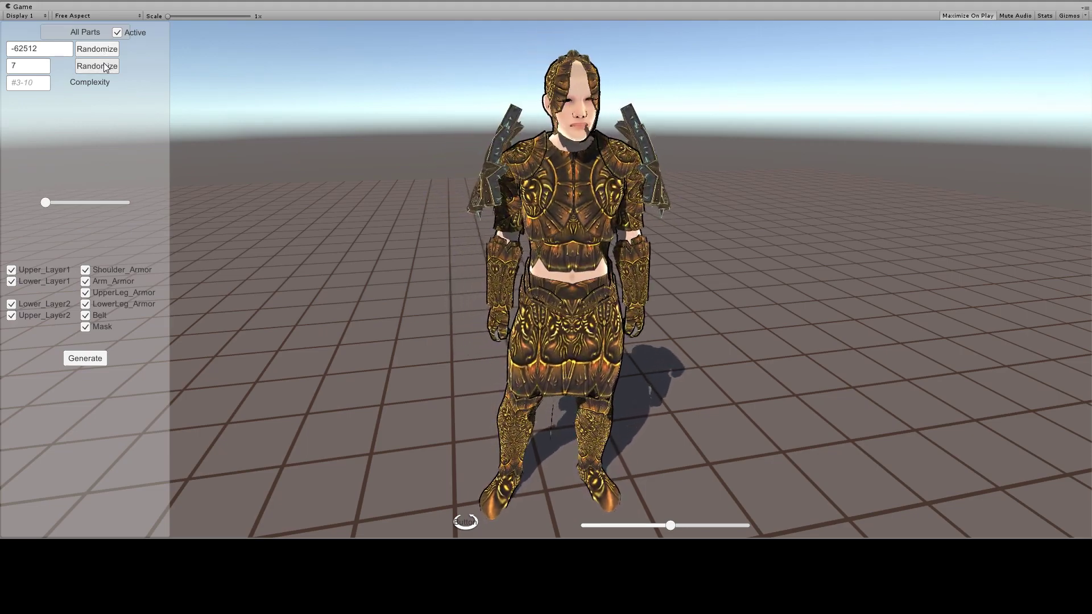
{"action": "left_click", "coordinate": [103, 63]}
{"action": "left_click", "coordinate": [103, 51]}
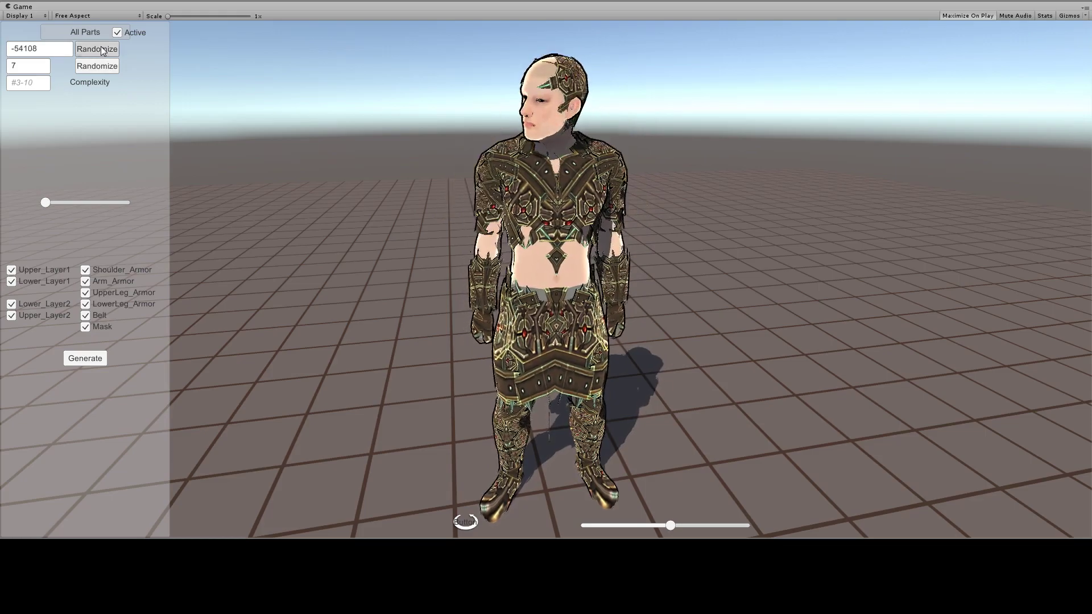
{"action": "left_click", "coordinate": [103, 50]}
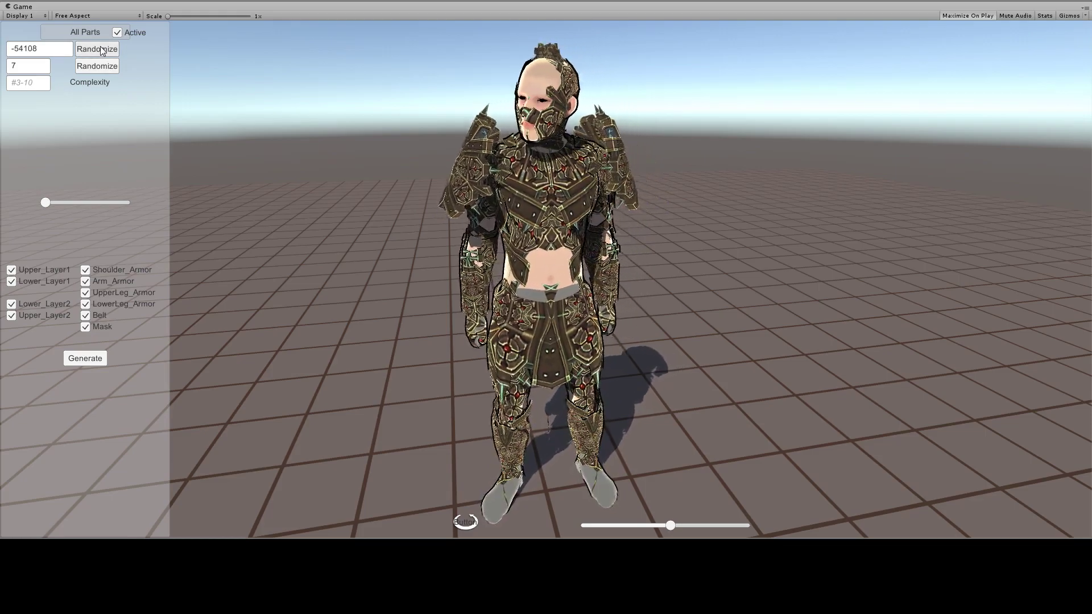
{"action": "left_click", "coordinate": [103, 50]}
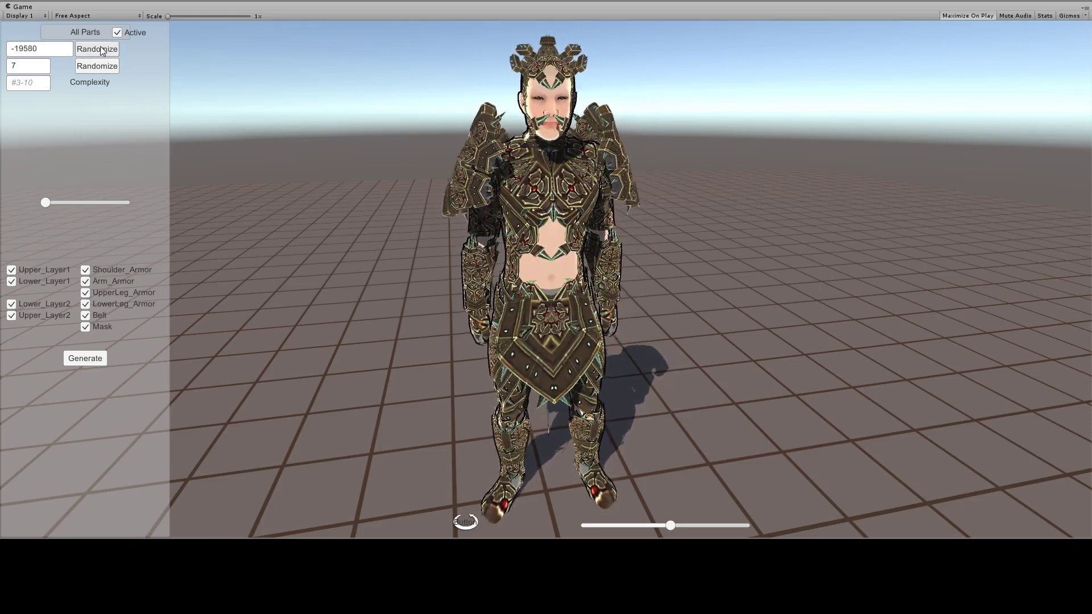
{"action": "left_click", "coordinate": [102, 50]}
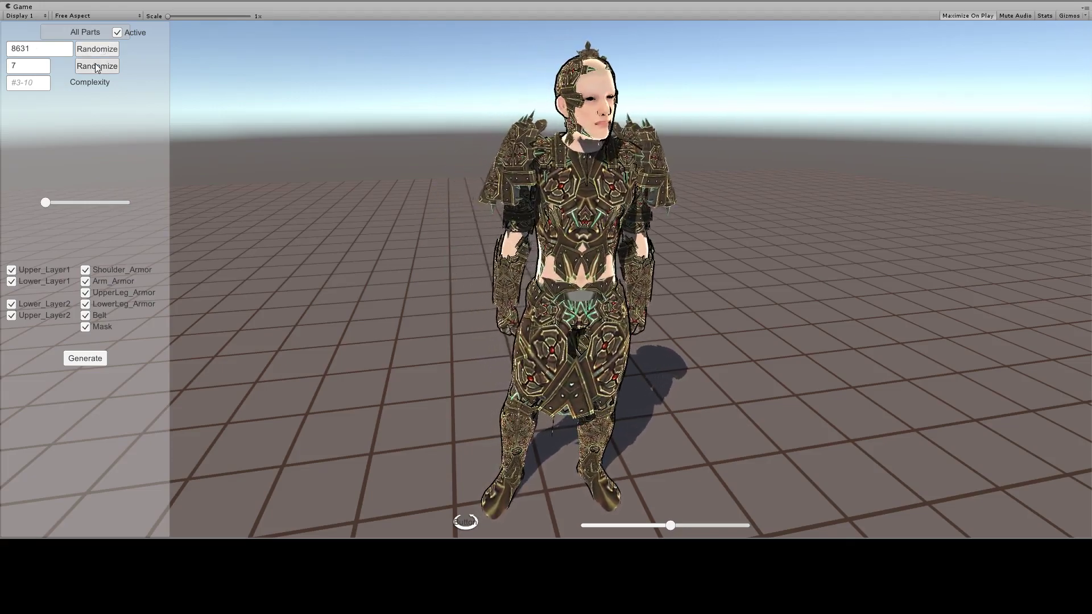
{"action": "left_click", "coordinate": [96, 66]}
- Reroll the texture, then the parts eight times to seed 21280, then texture again to 18
{"action": "left_click", "coordinate": [97, 67]}
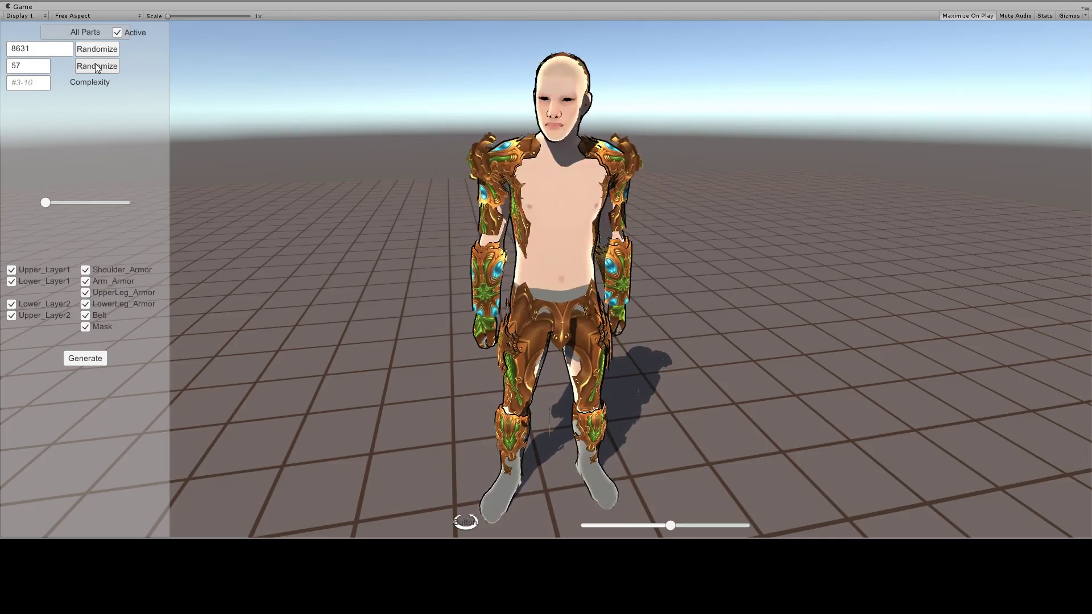
{"action": "left_click", "coordinate": [96, 52]}
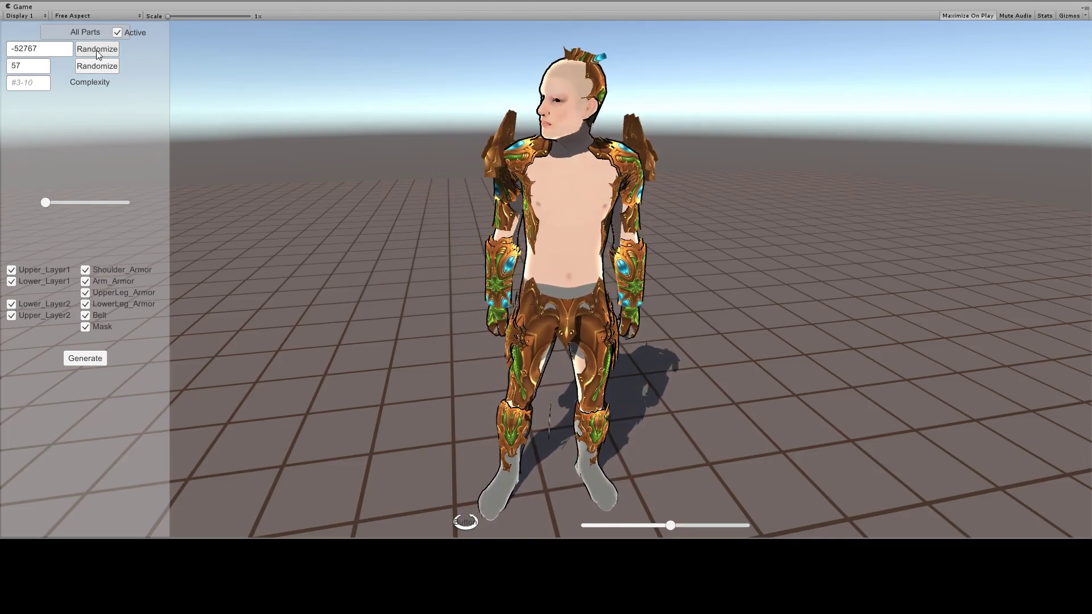
{"action": "left_click", "coordinate": [96, 50]}
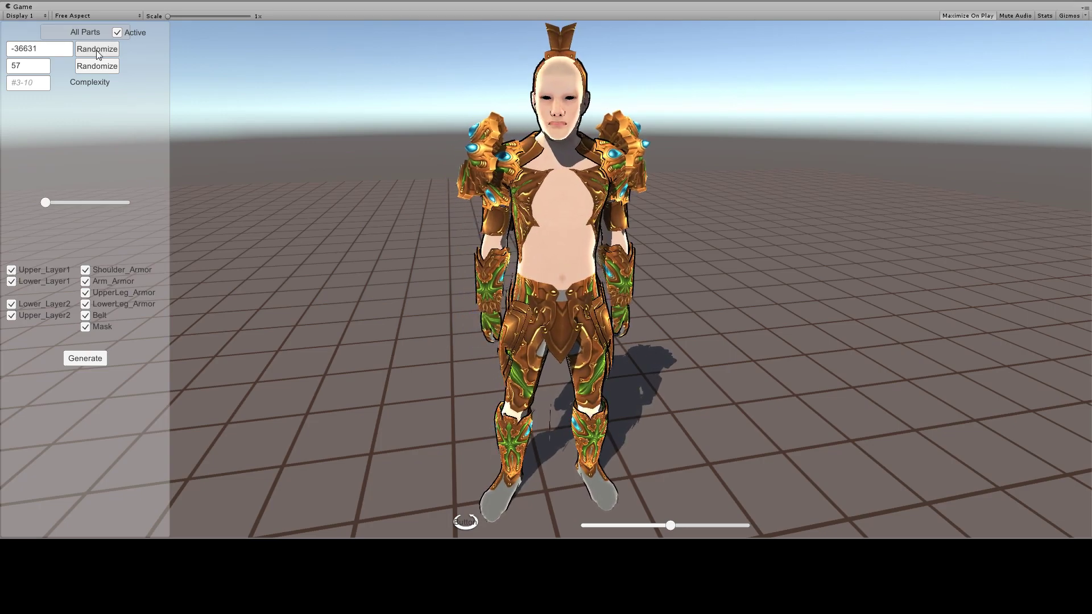
{"action": "left_click", "coordinate": [97, 50]}
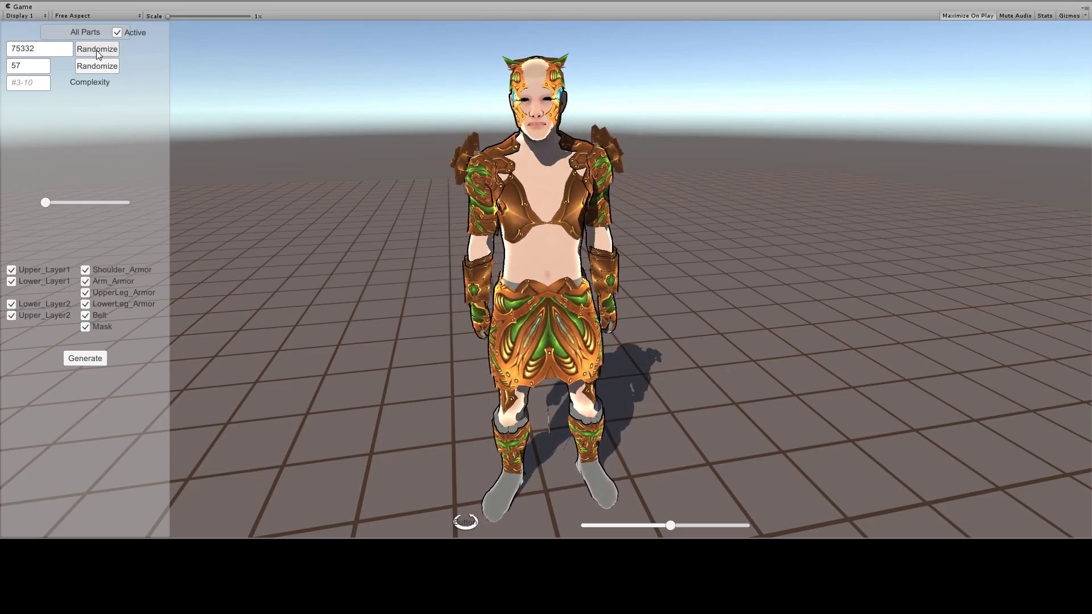
{"action": "left_click", "coordinate": [97, 50]}
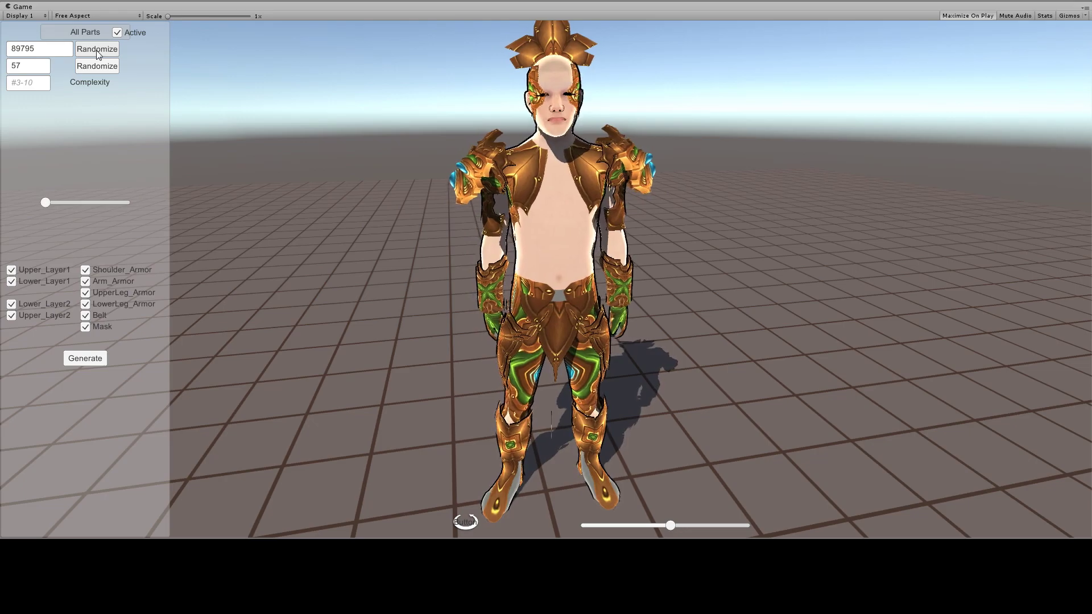
{"action": "left_click", "coordinate": [97, 50]}
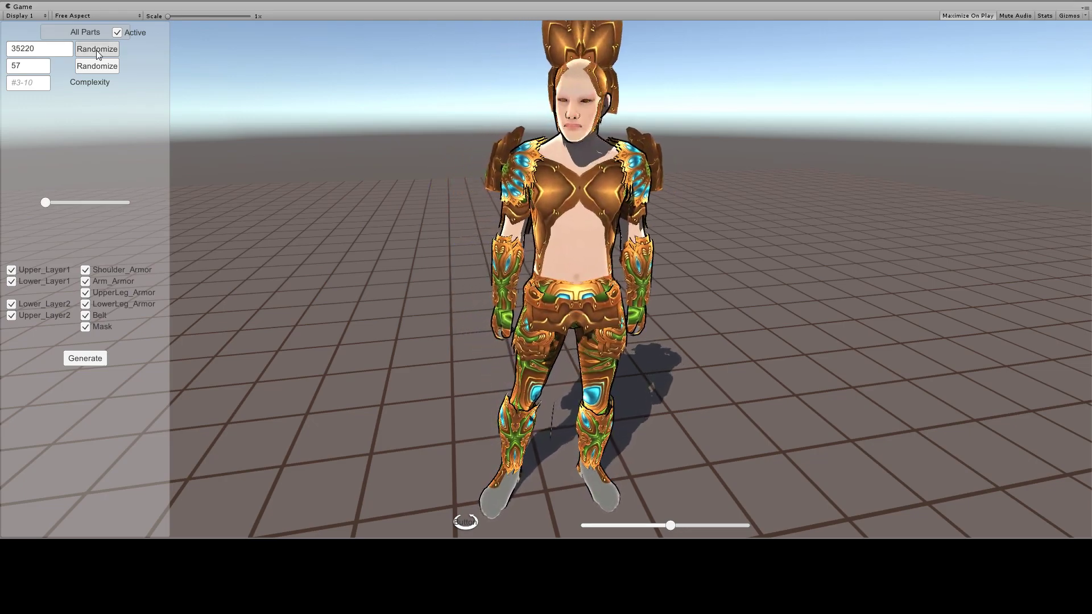
{"action": "left_click", "coordinate": [97, 50]}
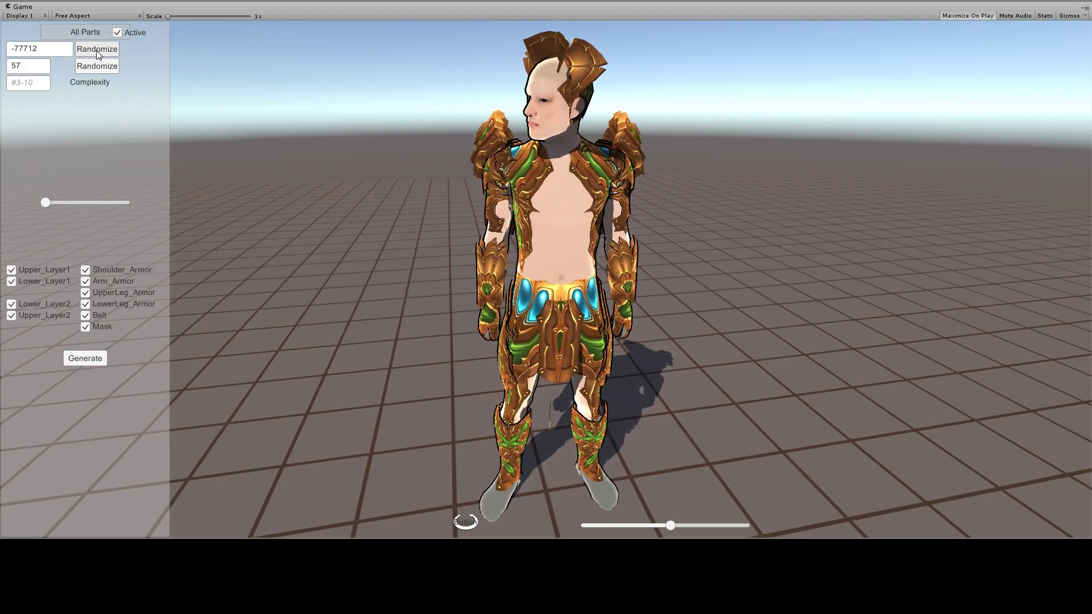
{"action": "left_click", "coordinate": [97, 50]}
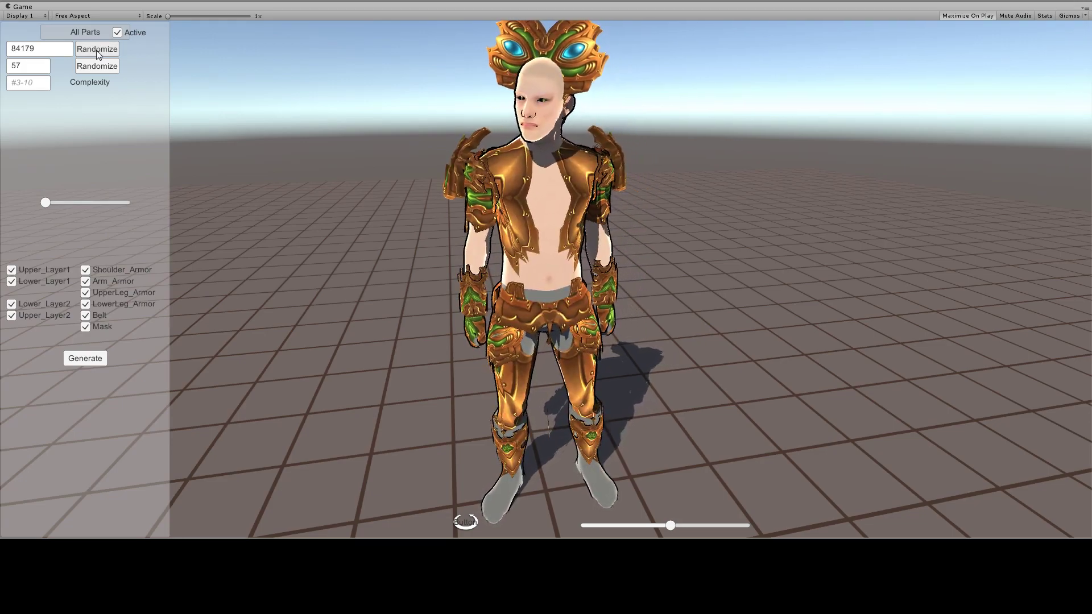
{"action": "left_click", "coordinate": [97, 50]}
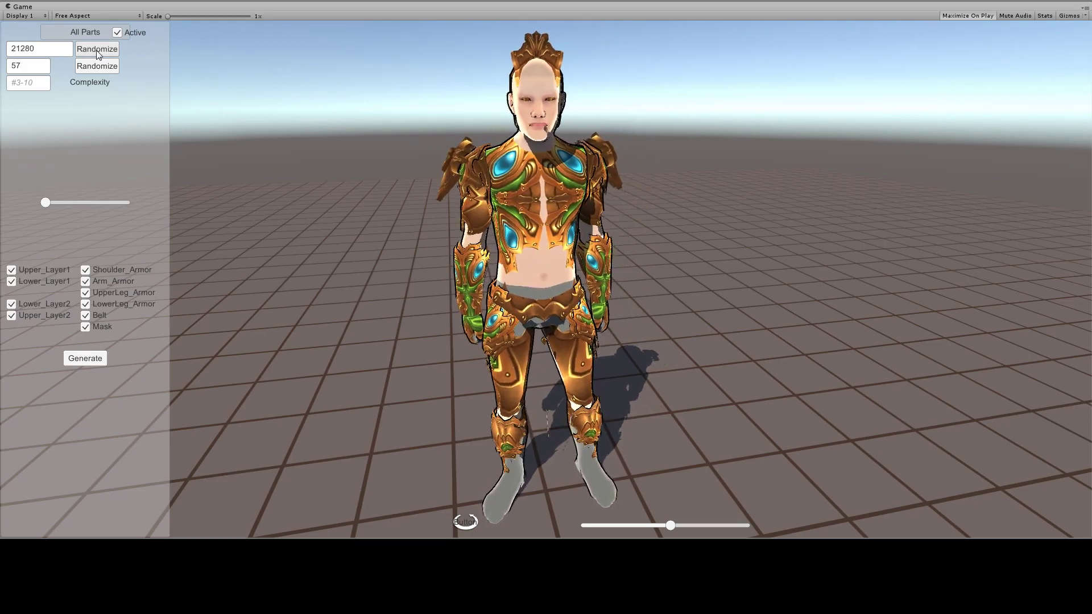
{"action": "left_click", "coordinate": [95, 64]}
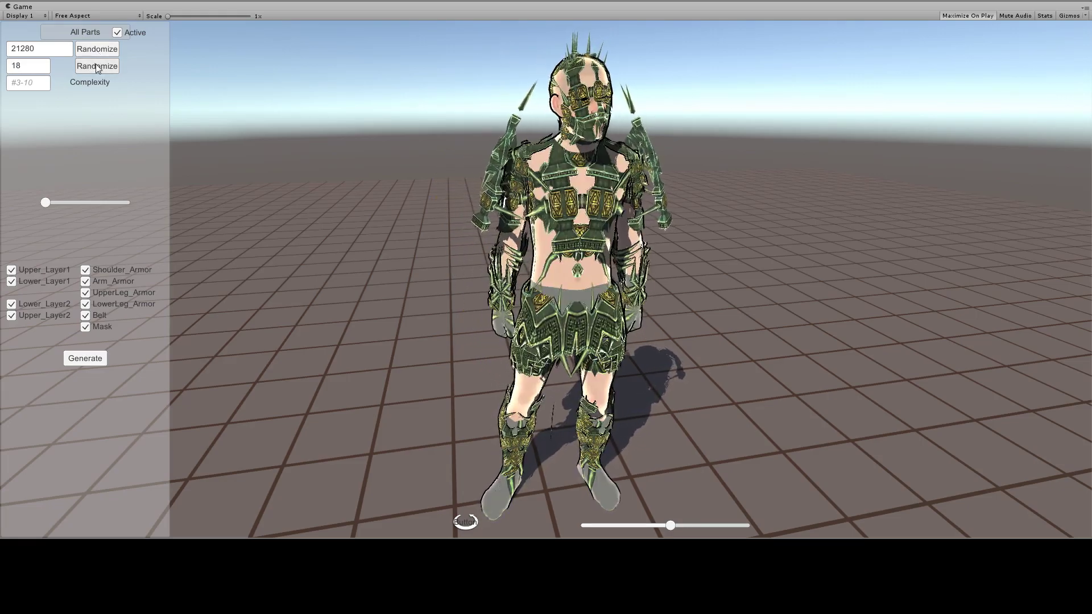
- Reroll the part and texture seeds until wooden-plank armour appears with part seed 28691
{"action": "left_click", "coordinate": [96, 50]}
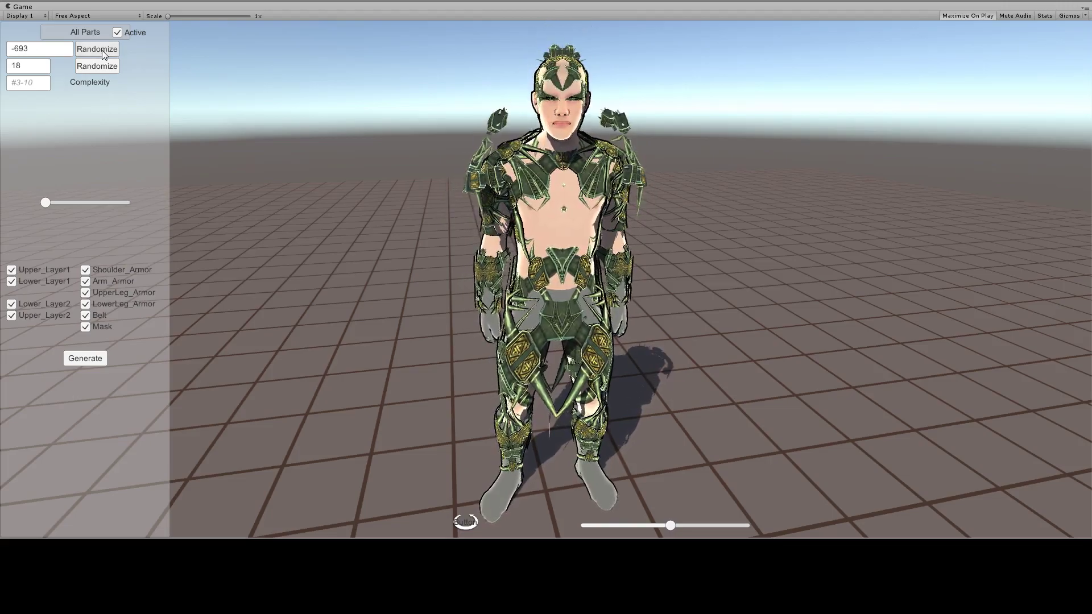
{"action": "left_click", "coordinate": [95, 64]}
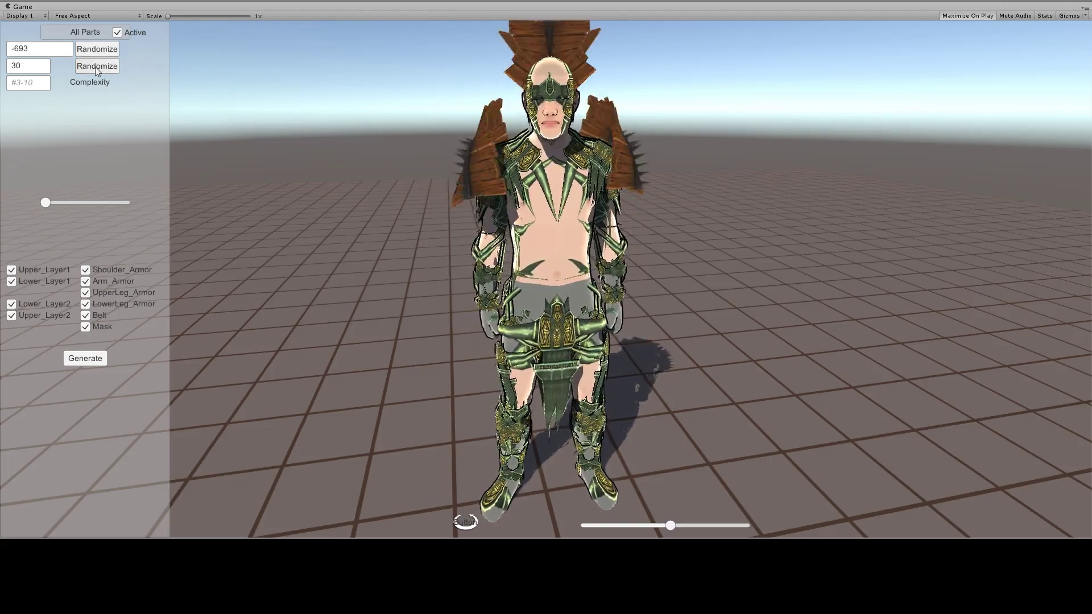
{"action": "left_click", "coordinate": [86, 50]}
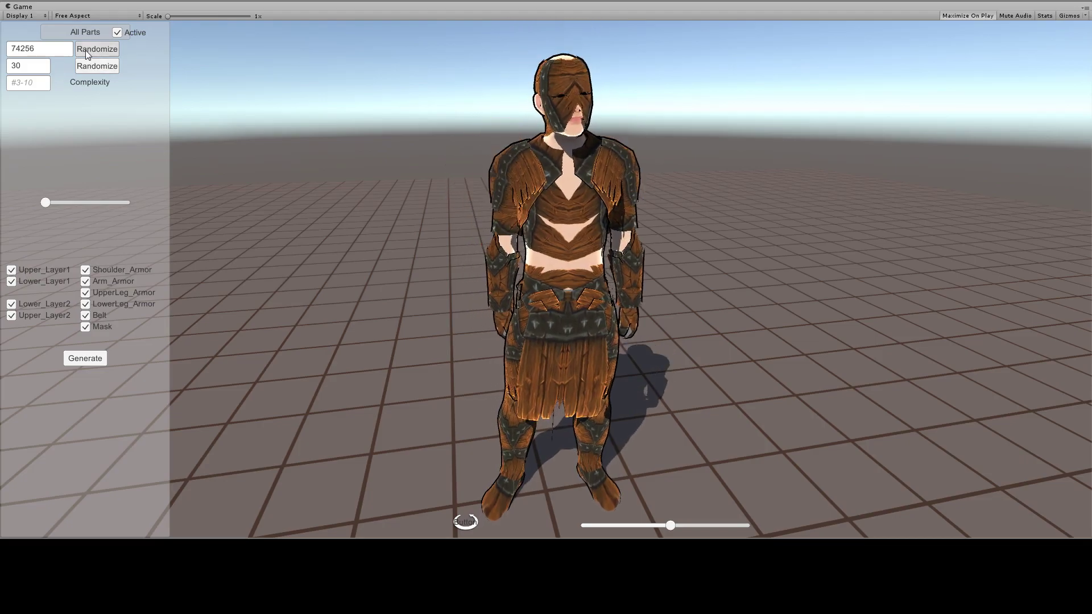
{"action": "left_click", "coordinate": [83, 49]}
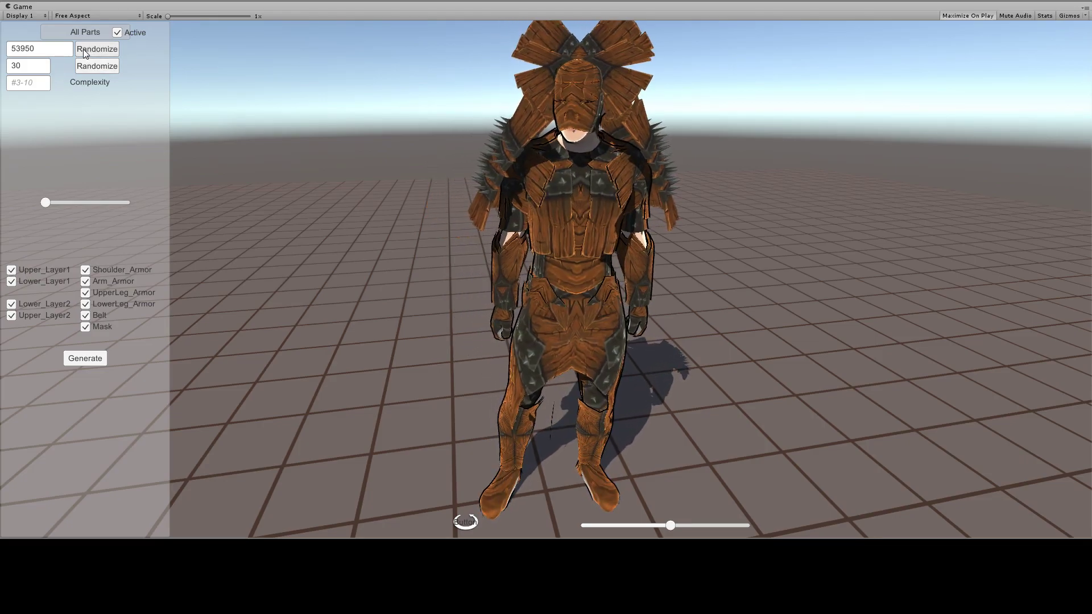
{"action": "left_click", "coordinate": [83, 49]}
{"action": "left_click", "coordinate": [83, 49]}
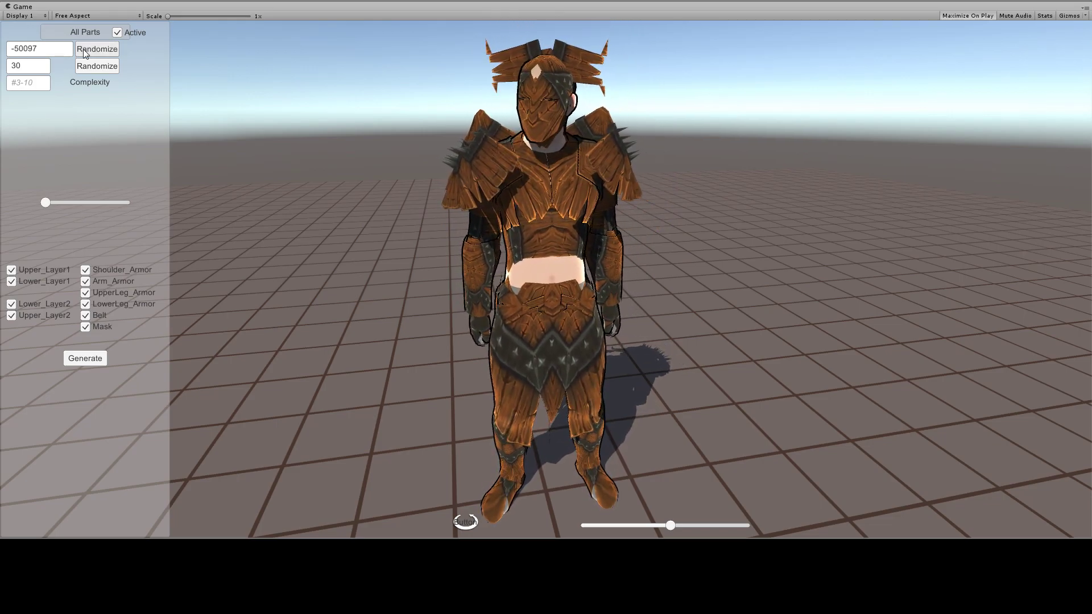
{"action": "left_click", "coordinate": [83, 49]}
{"action": "left_click", "coordinate": [83, 48]}
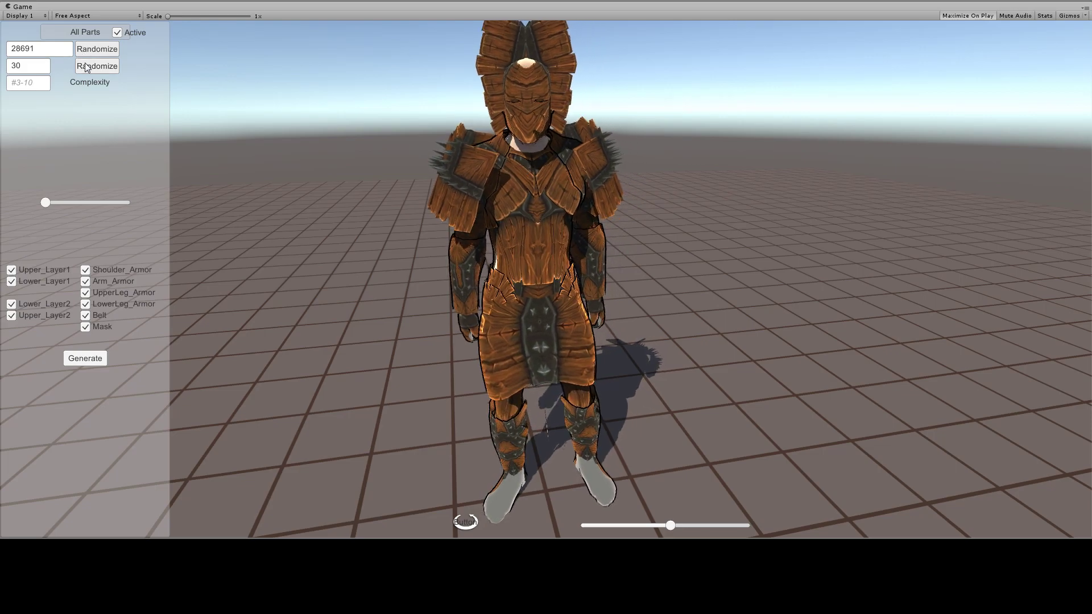
{"action": "left_click", "coordinate": [89, 65]}
- Reroll the texture seed nine times to reach 47, then reroll the part seed to -93434
{"action": "left_click", "coordinate": [94, 65]}
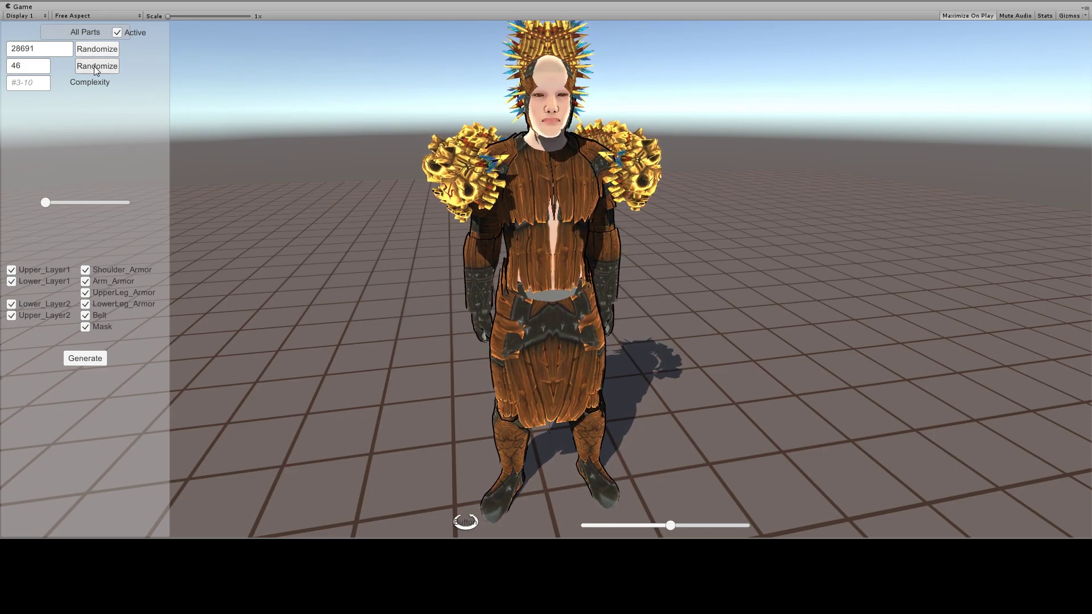
{"action": "left_click", "coordinate": [94, 66]}
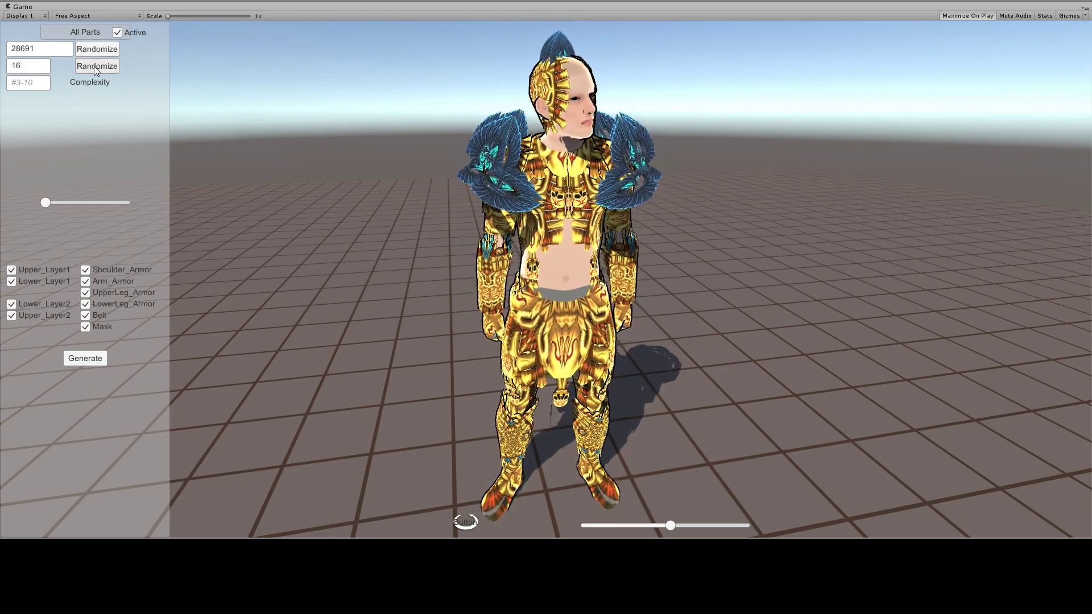
{"action": "left_click", "coordinate": [94, 66]}
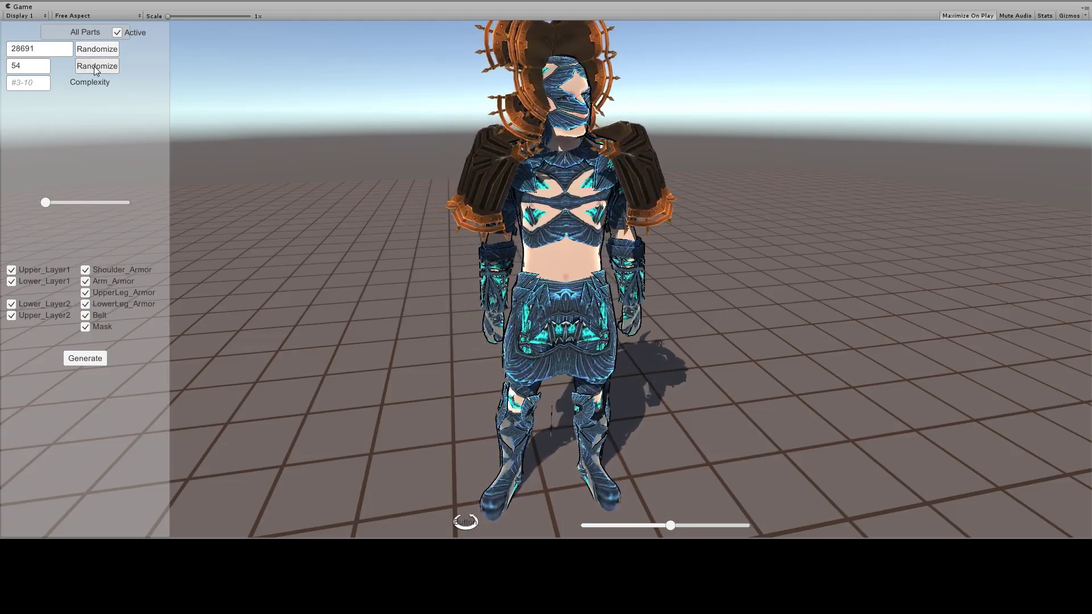
{"action": "left_click", "coordinate": [94, 66]}
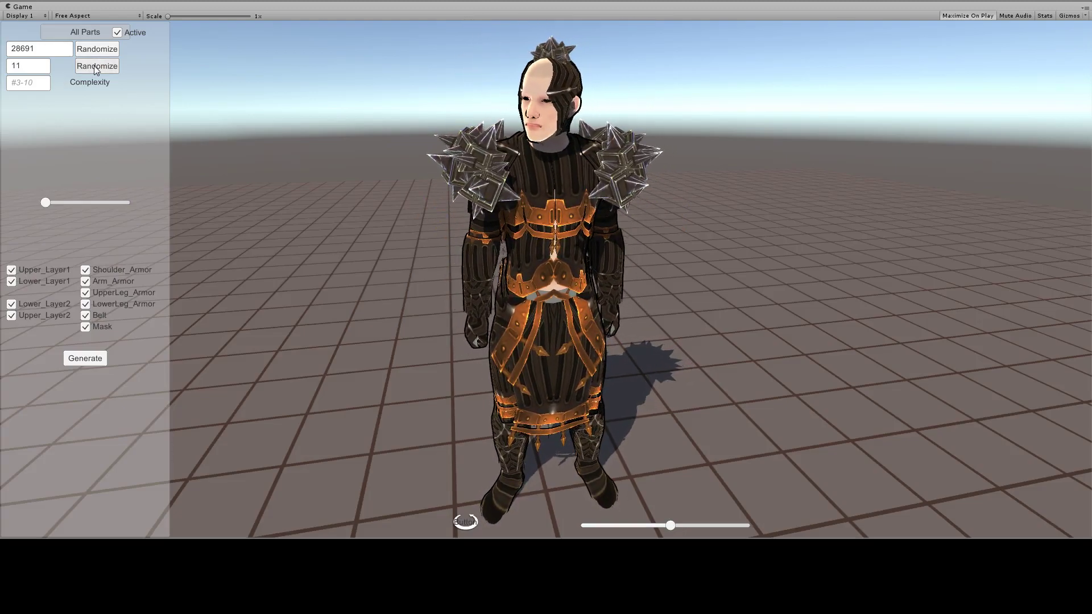
{"action": "left_click", "coordinate": [94, 66]}
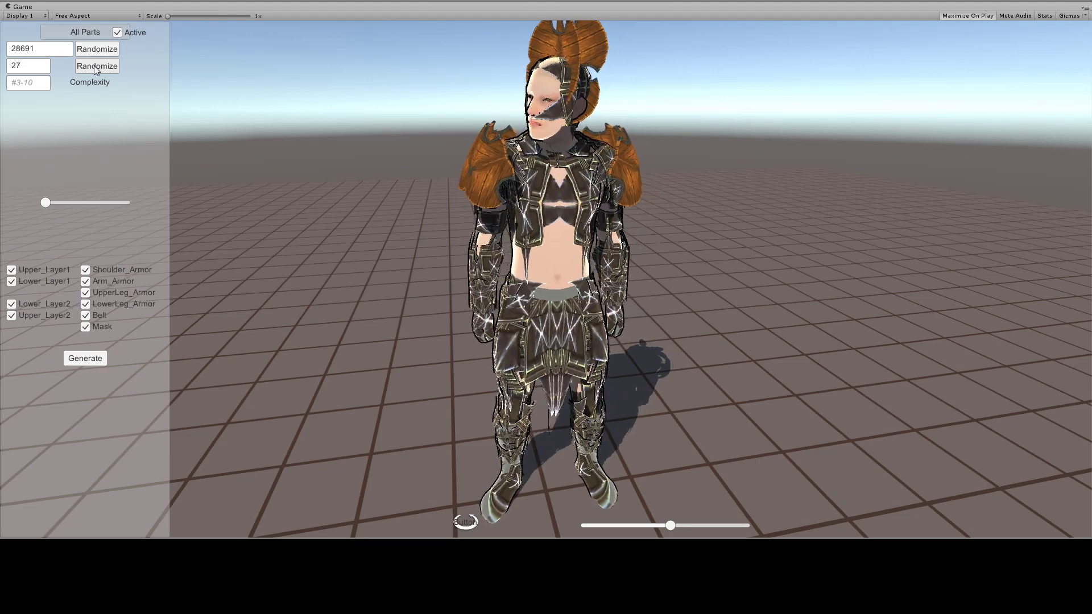
{"action": "left_click", "coordinate": [93, 66]}
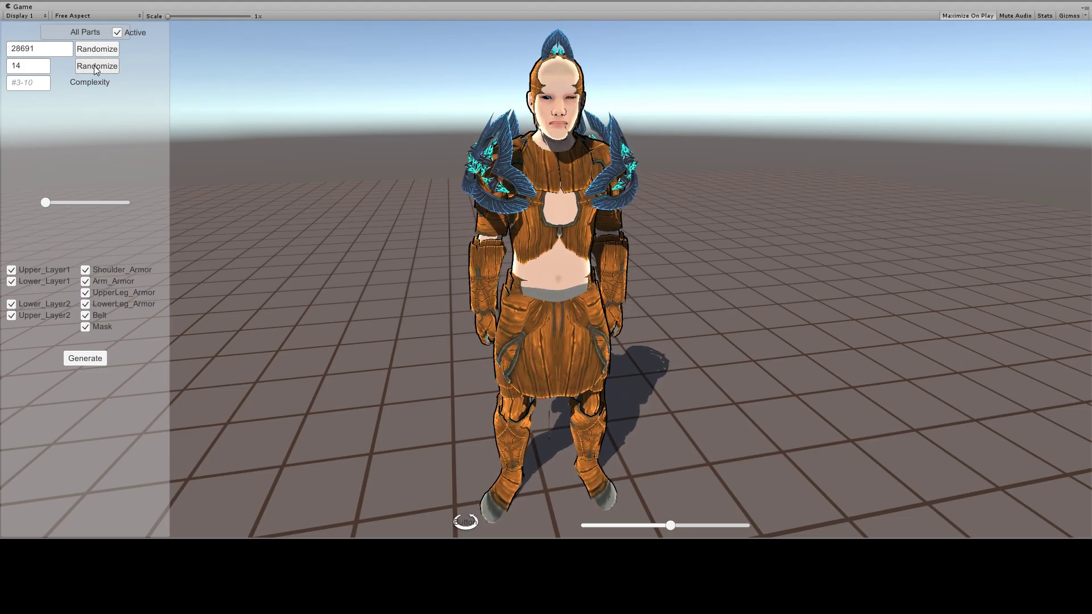
{"action": "left_click", "coordinate": [94, 66]}
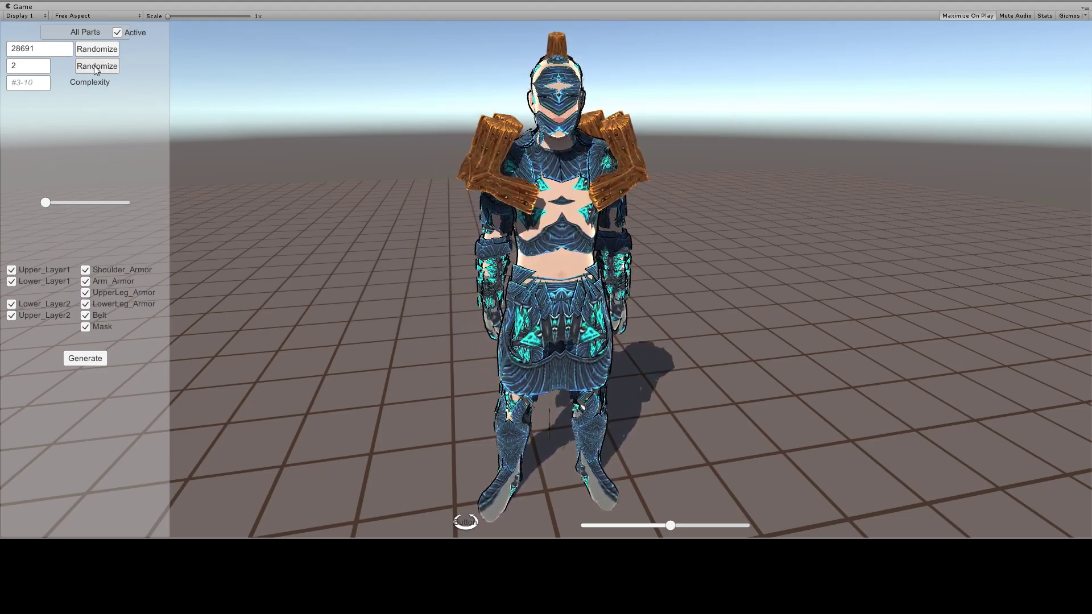
{"action": "left_click", "coordinate": [94, 65]}
{"action": "left_click", "coordinate": [93, 66]}
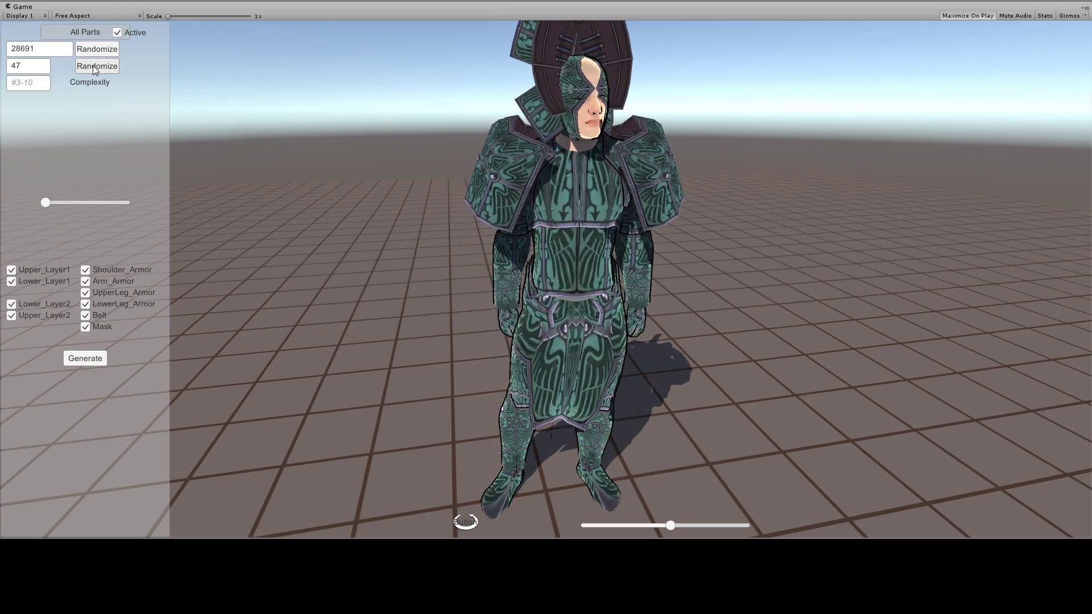
{"action": "left_click", "coordinate": [93, 50]}
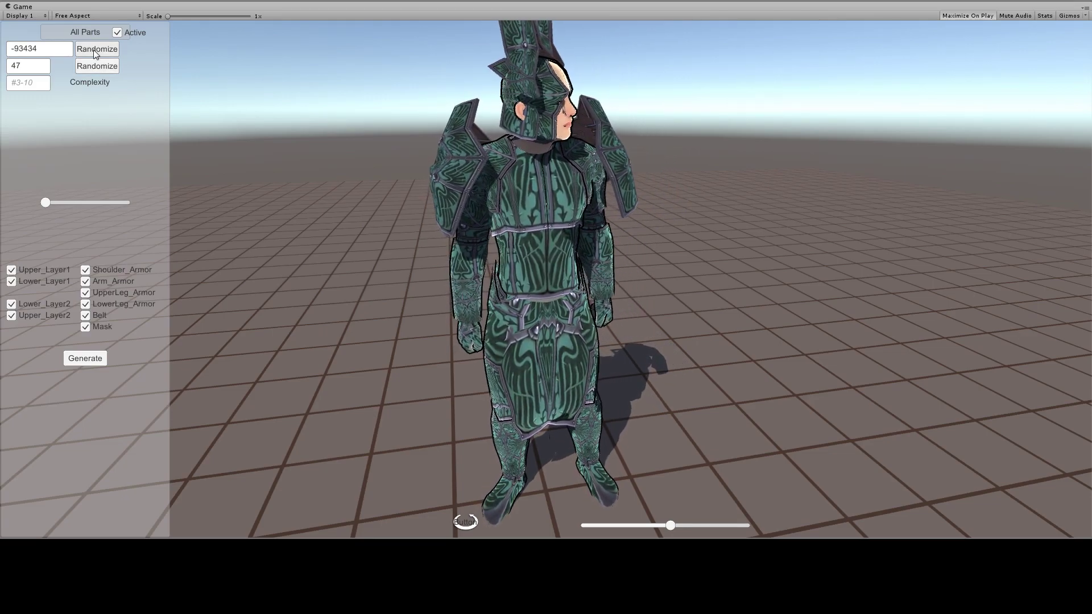
- Cycle through several part seeds with one texture seed reroll in between
{"action": "left_click", "coordinate": [95, 51]}
{"action": "left_click", "coordinate": [96, 52]}
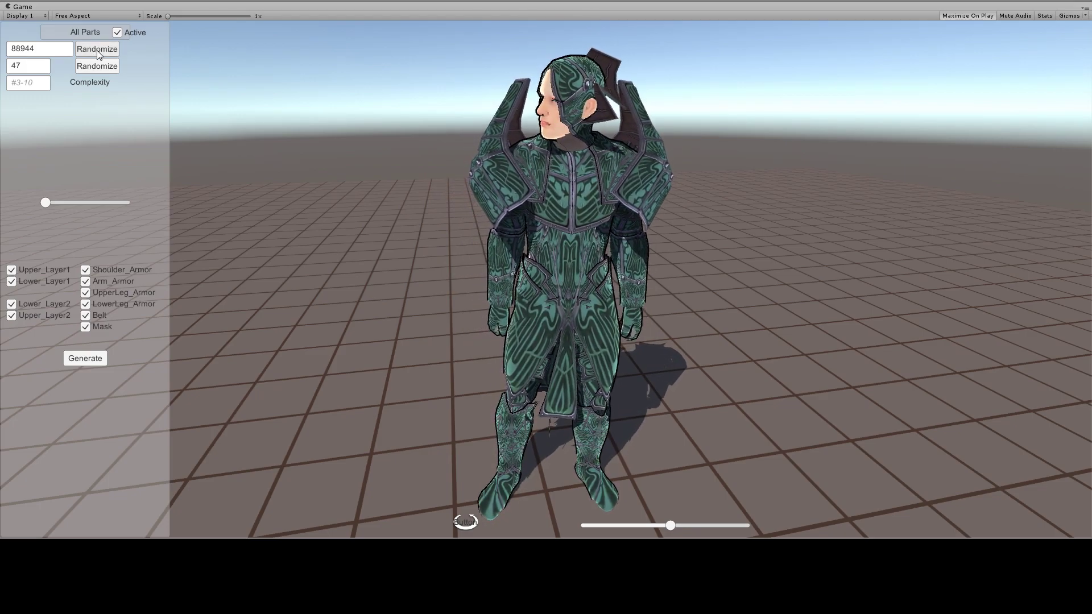
{"action": "left_click", "coordinate": [97, 50]}
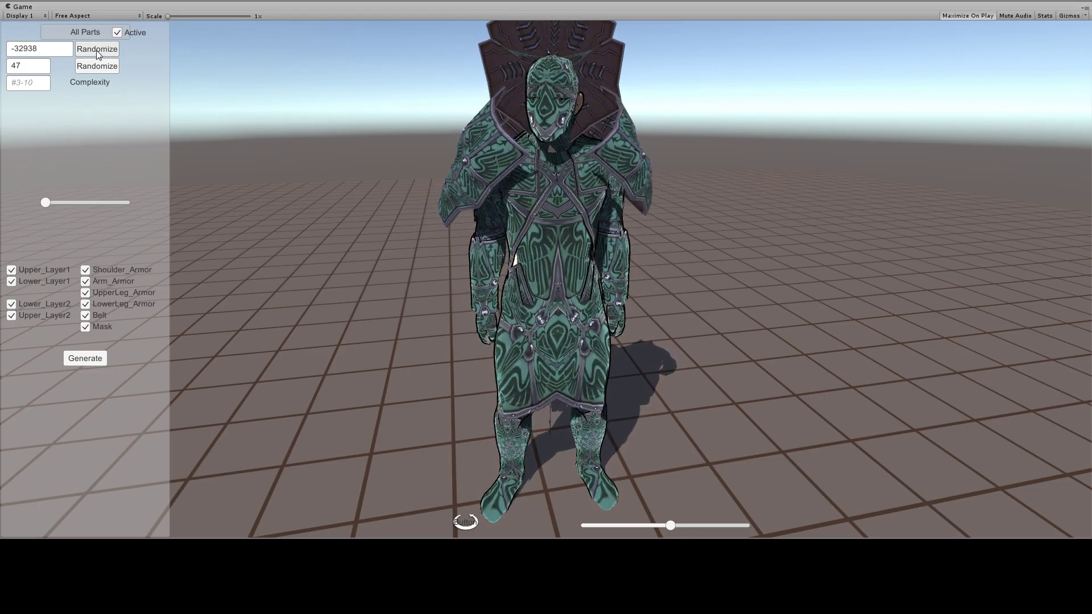
{"action": "left_click", "coordinate": [97, 50]}
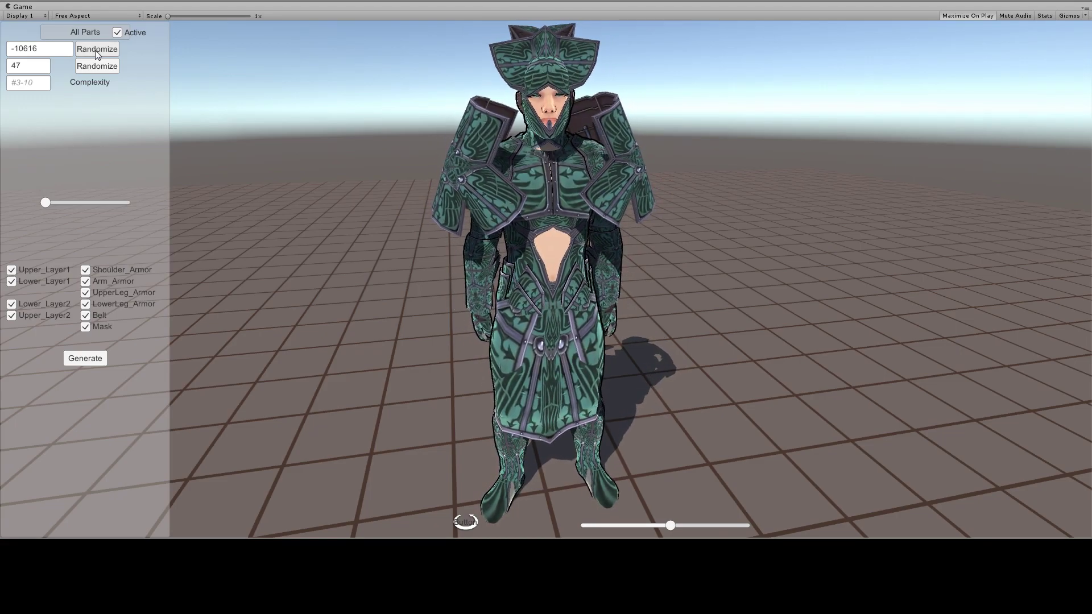
{"action": "left_click", "coordinate": [97, 65]}
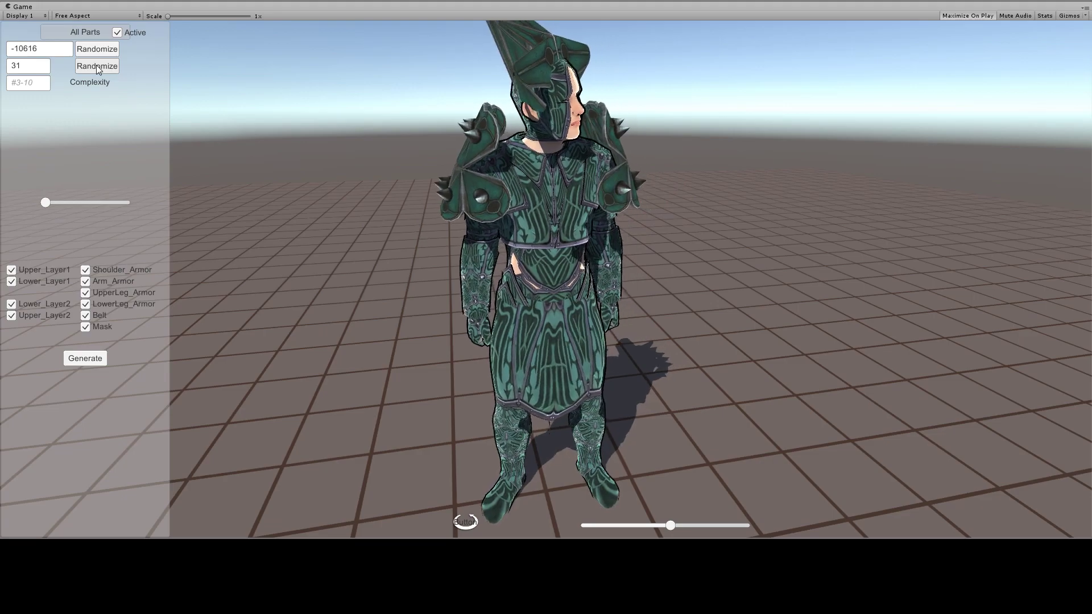
{"action": "left_click", "coordinate": [94, 49]}
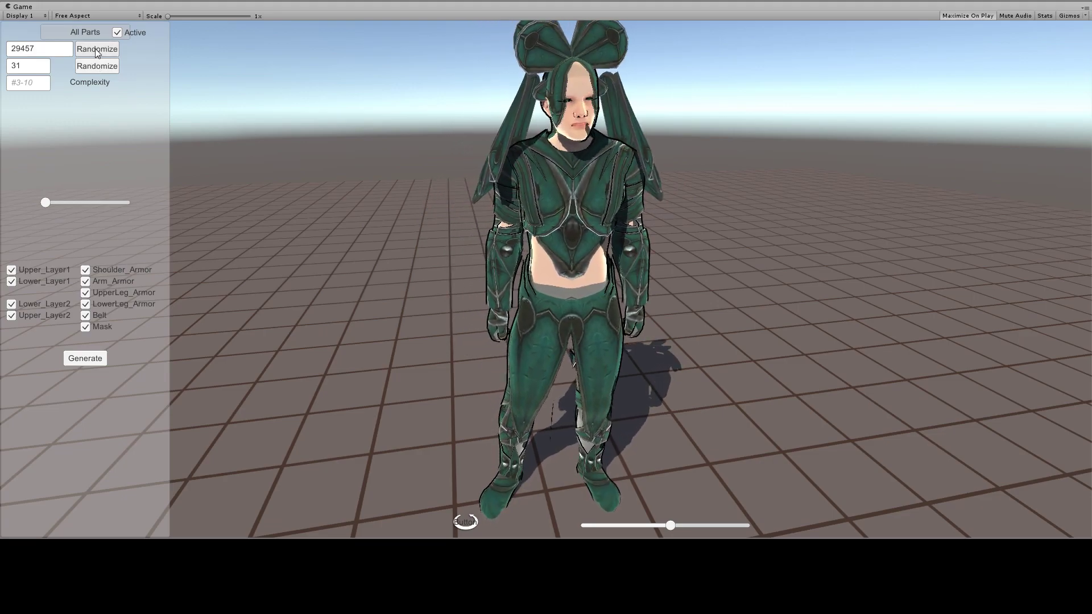
{"action": "left_click", "coordinate": [94, 49]}
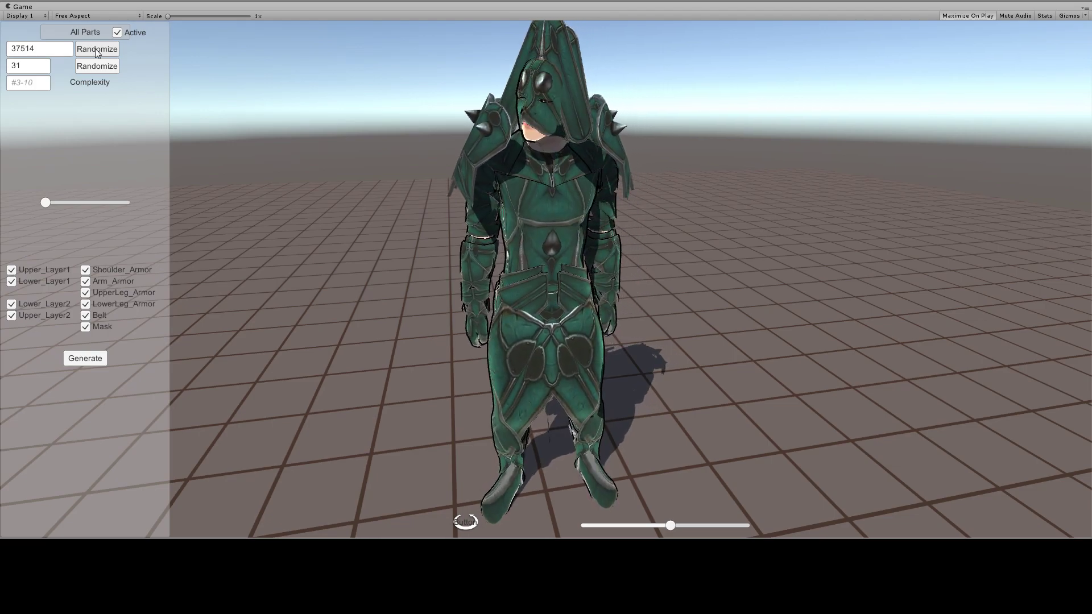
{"action": "left_click", "coordinate": [95, 49]}
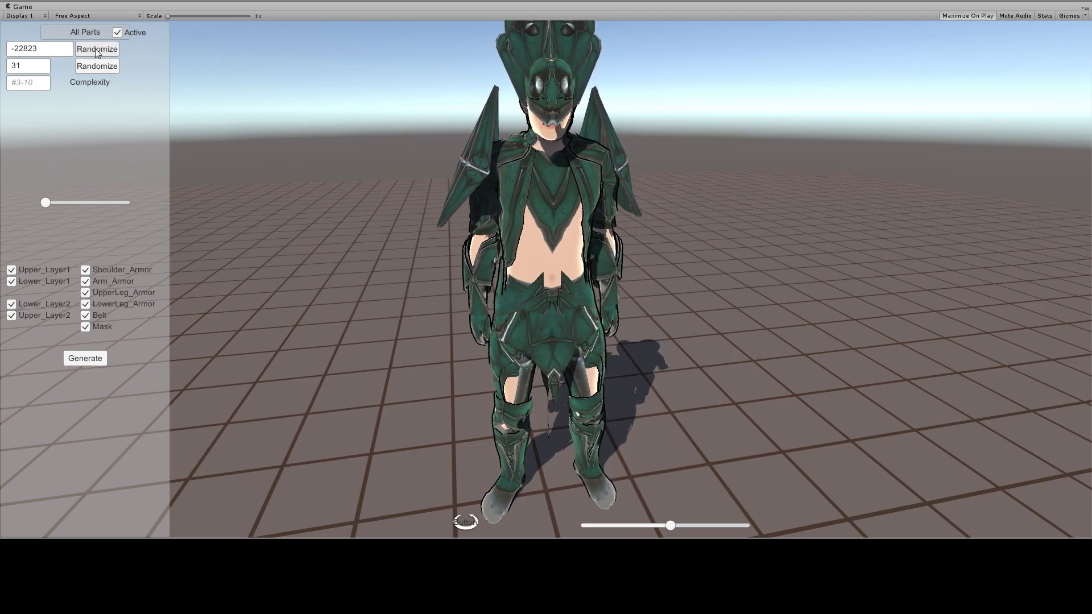
{"action": "left_click", "coordinate": [94, 49]}
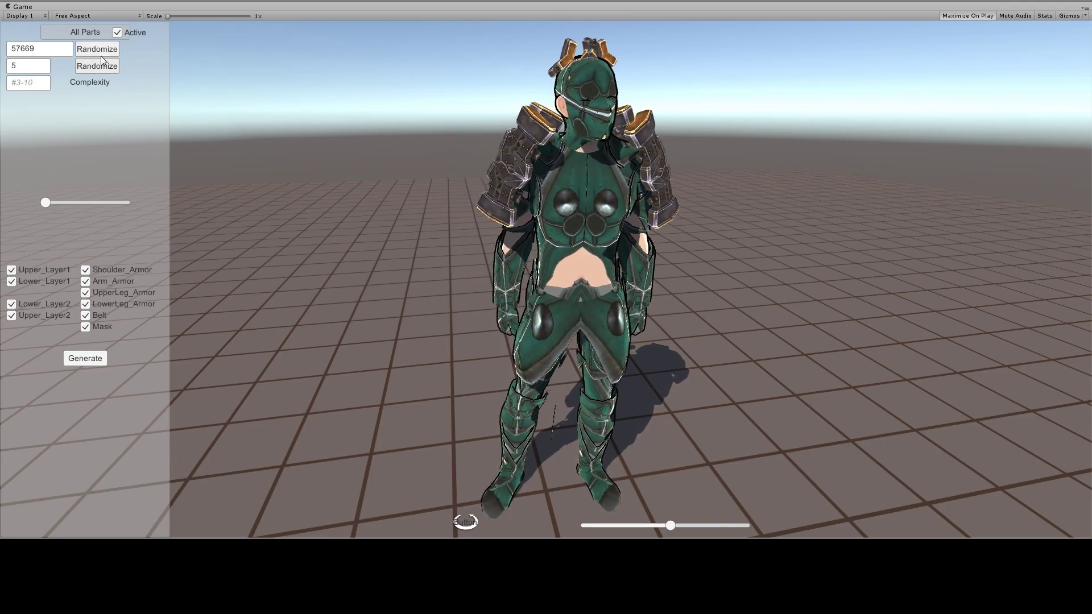
- Keep rerolling part seeds until -71247, then reroll the texture seed twice
{"action": "left_click", "coordinate": [104, 50]}
{"action": "left_click", "coordinate": [104, 50]}
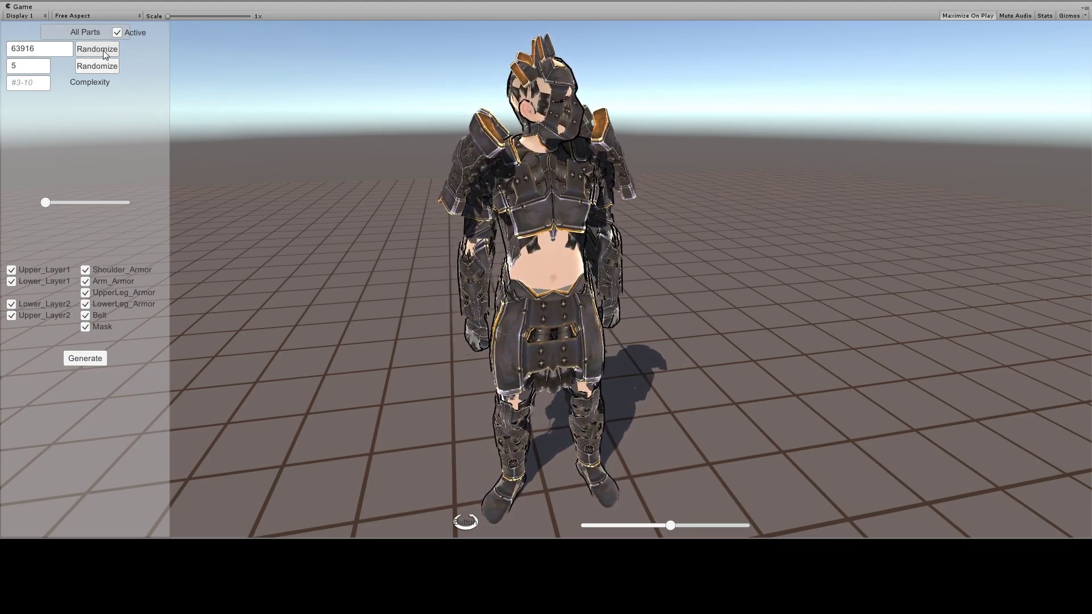
{"action": "left_click", "coordinate": [103, 50]}
{"action": "left_click", "coordinate": [103, 50]}
{"action": "left_click", "coordinate": [102, 50]}
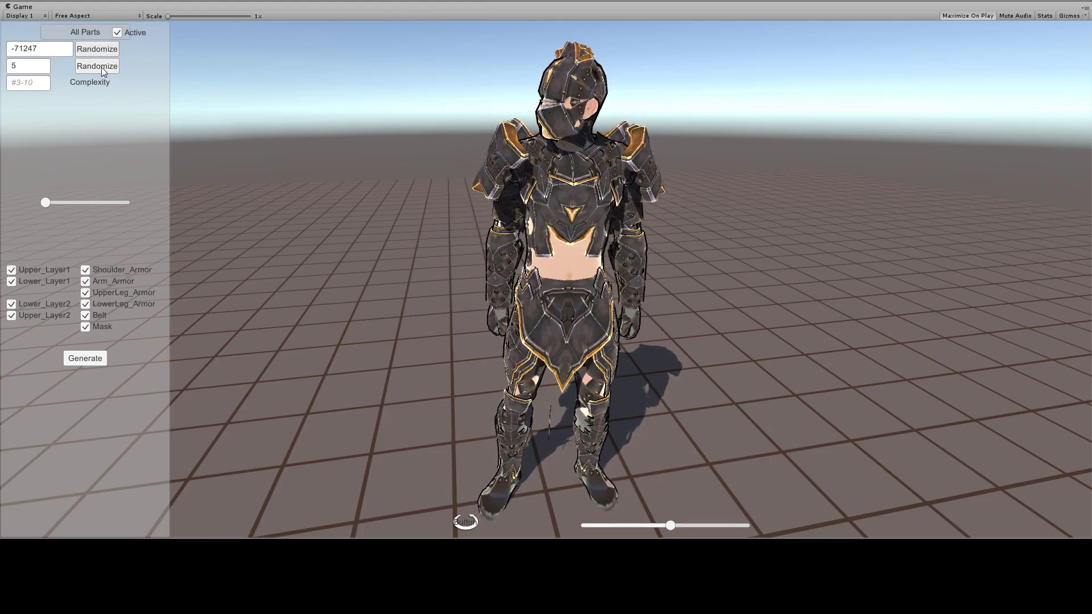
{"action": "left_click", "coordinate": [102, 67]}
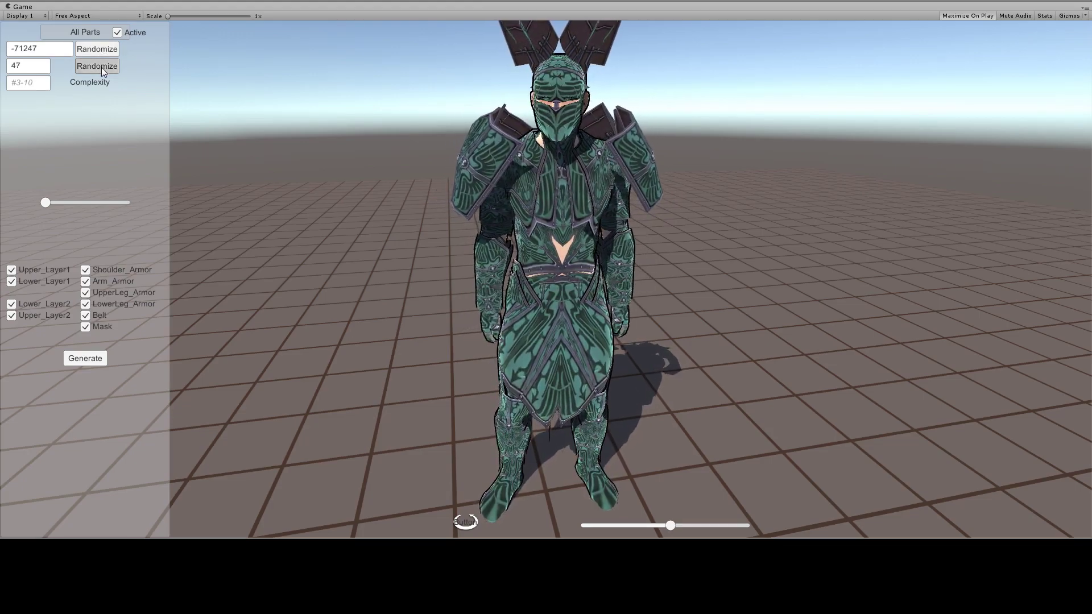
{"action": "left_click", "coordinate": [101, 67]}
- Reroll the texture seed to 44, then cycle through several part seeds
{"action": "left_click", "coordinate": [101, 67]}
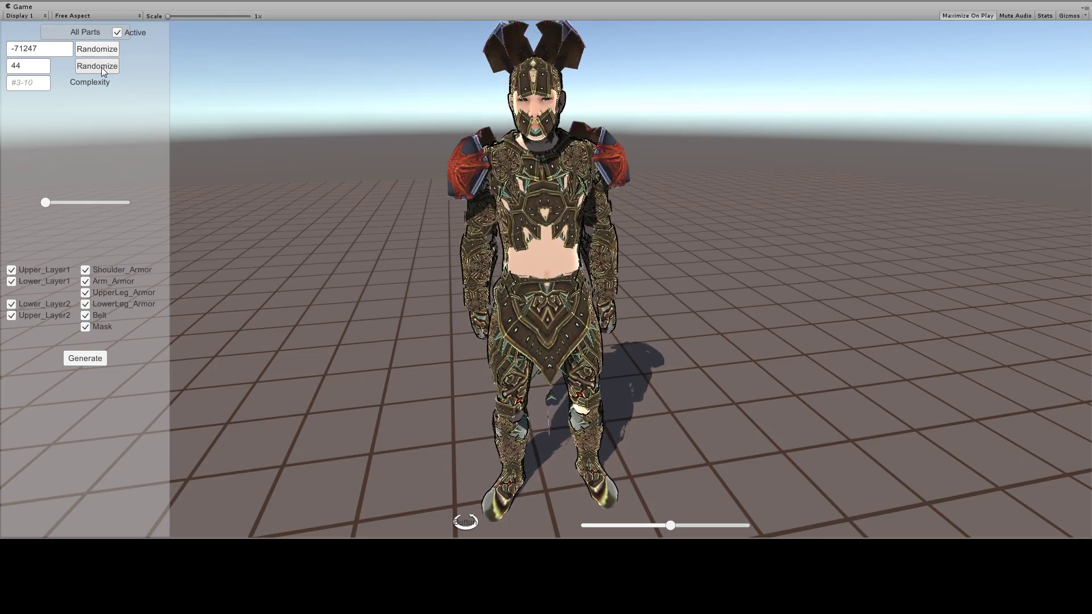
{"action": "left_click", "coordinate": [109, 53]}
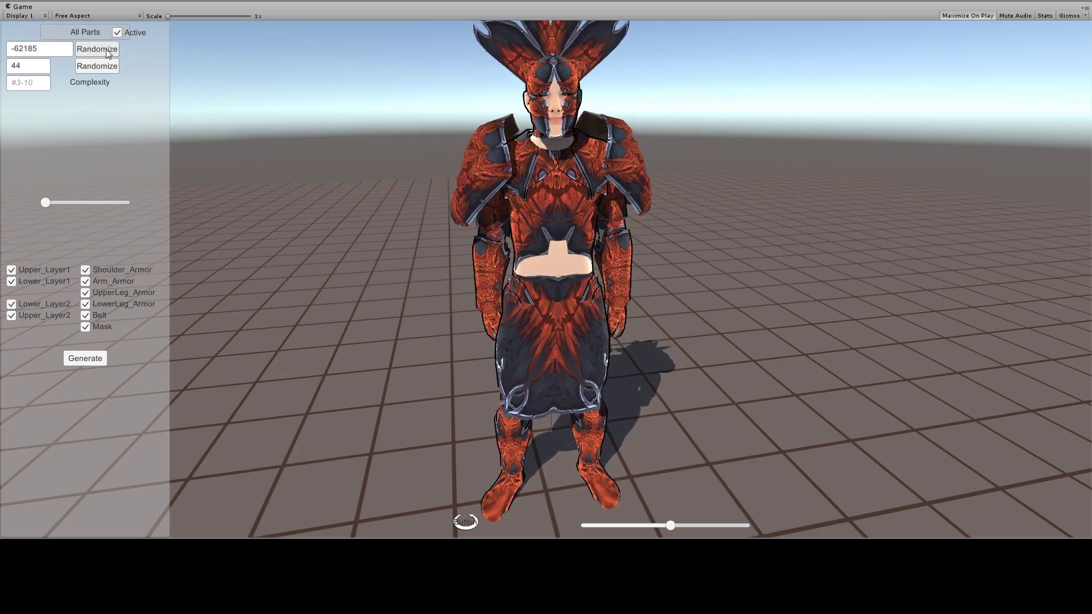
{"action": "left_click", "coordinate": [108, 53]}
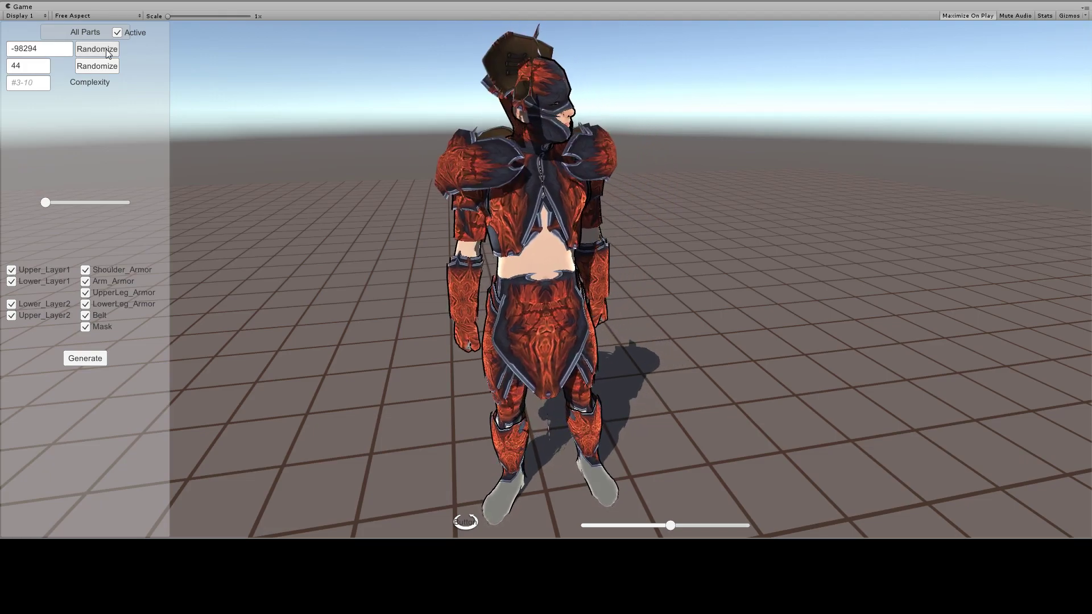
{"action": "left_click", "coordinate": [108, 53]}
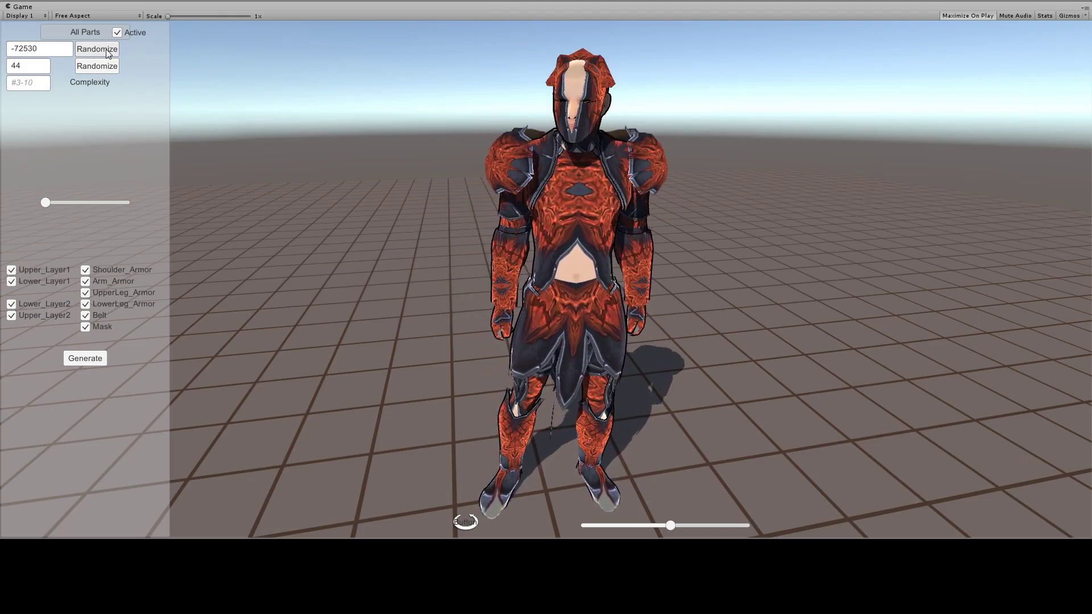
{"action": "left_click", "coordinate": [108, 53]}
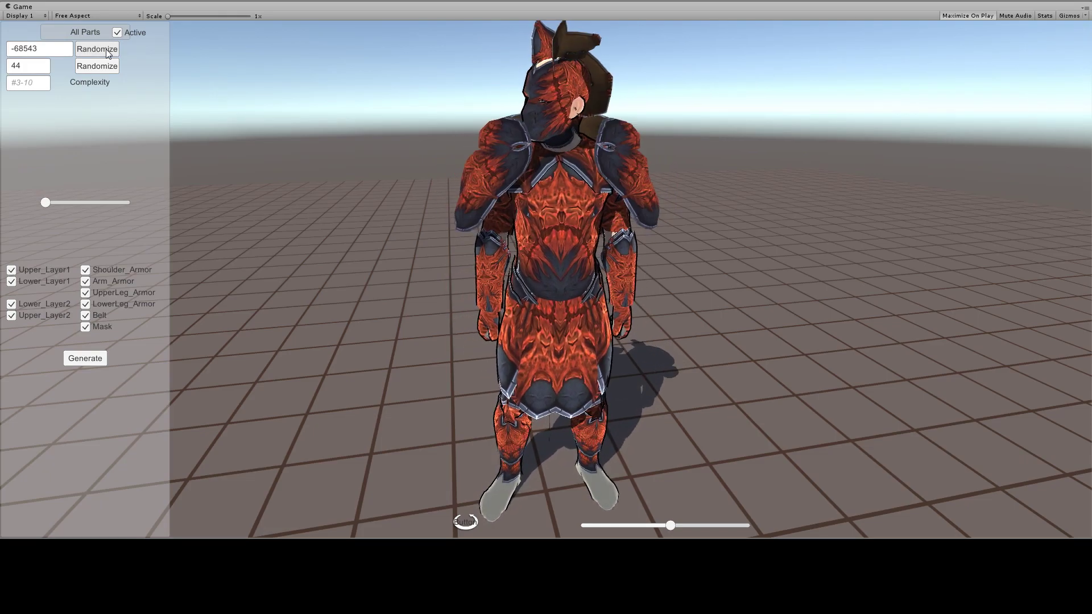
{"action": "left_click", "coordinate": [108, 52]}
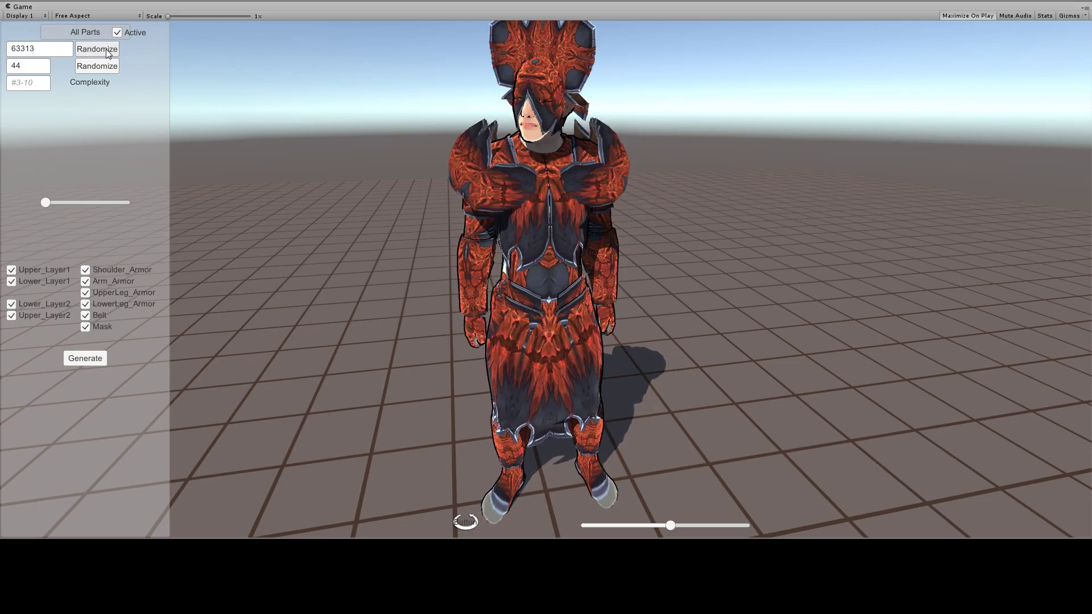
- Continue rerolling part seeds to 45774 and reroll the texture seed to 20
{"action": "left_click", "coordinate": [108, 52]}
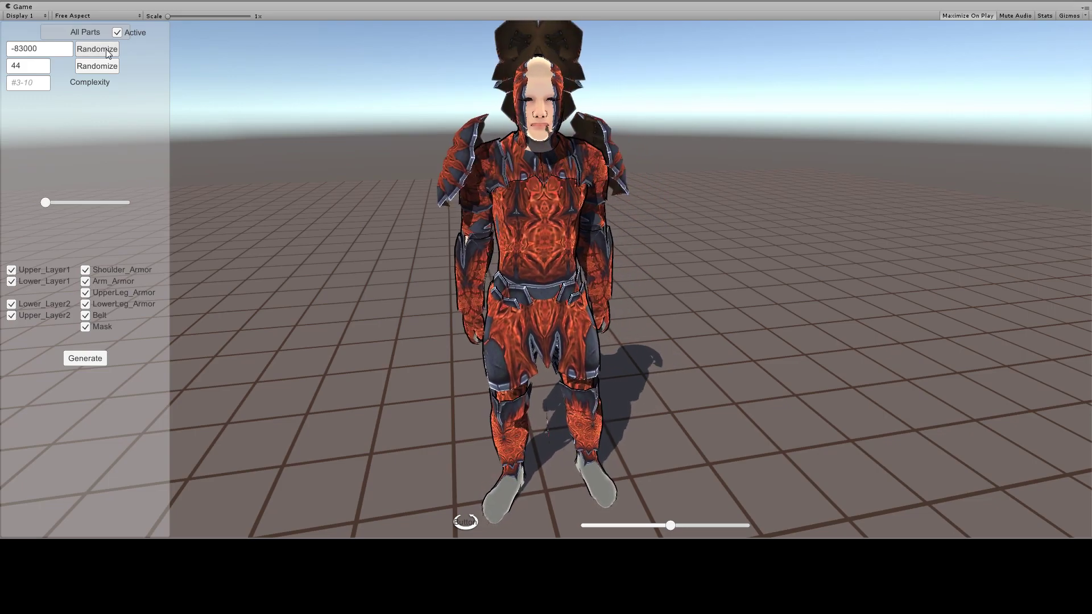
{"action": "left_click", "coordinate": [108, 53]}
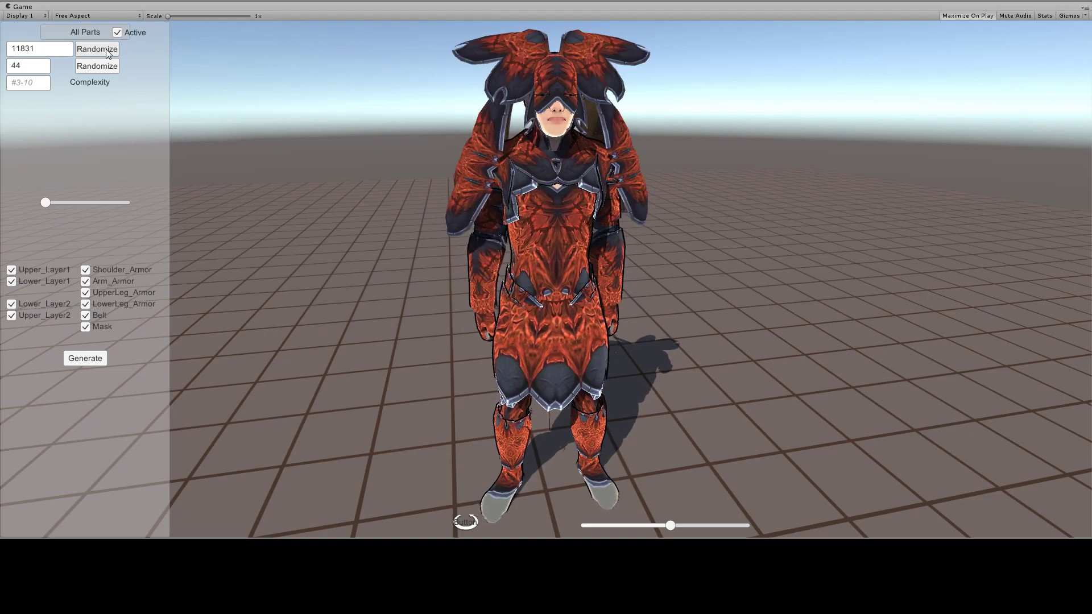
{"action": "left_click", "coordinate": [108, 52]}
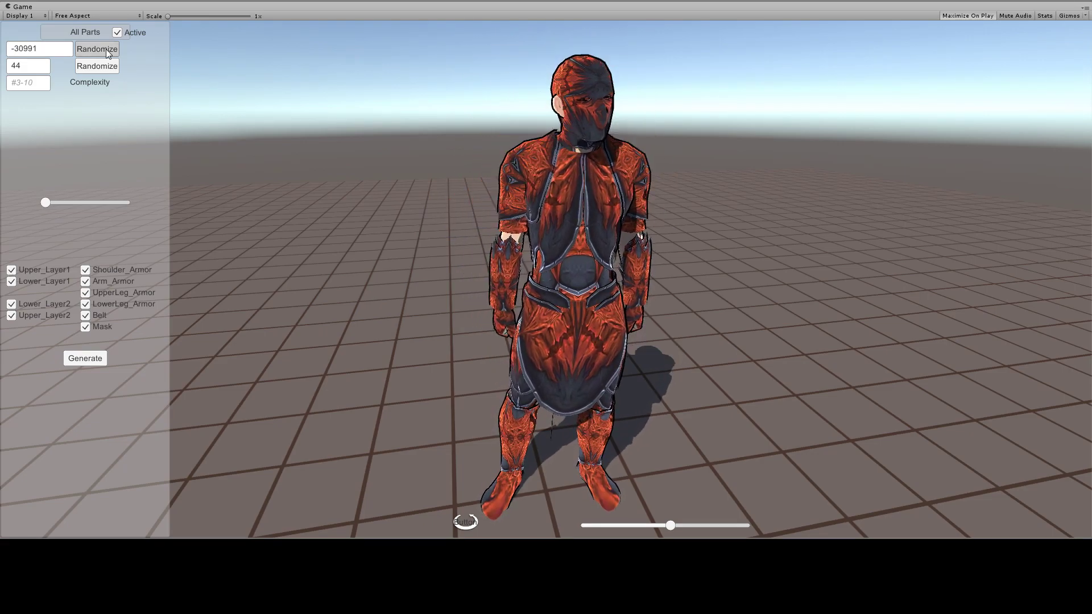
{"action": "left_click", "coordinate": [108, 53]}
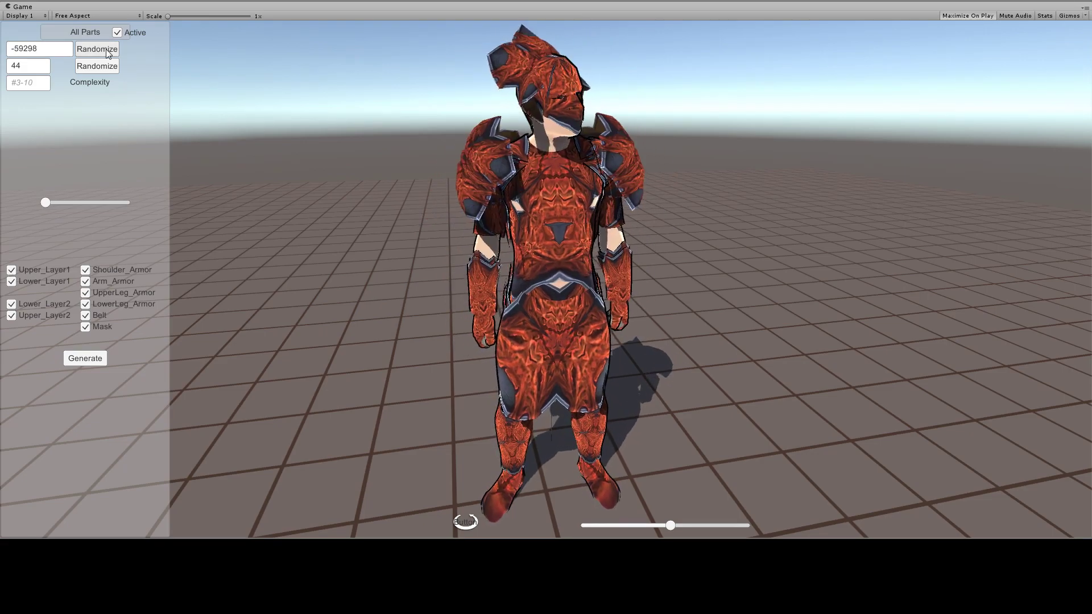
{"action": "left_click", "coordinate": [108, 53]}
{"action": "left_click", "coordinate": [108, 52]}
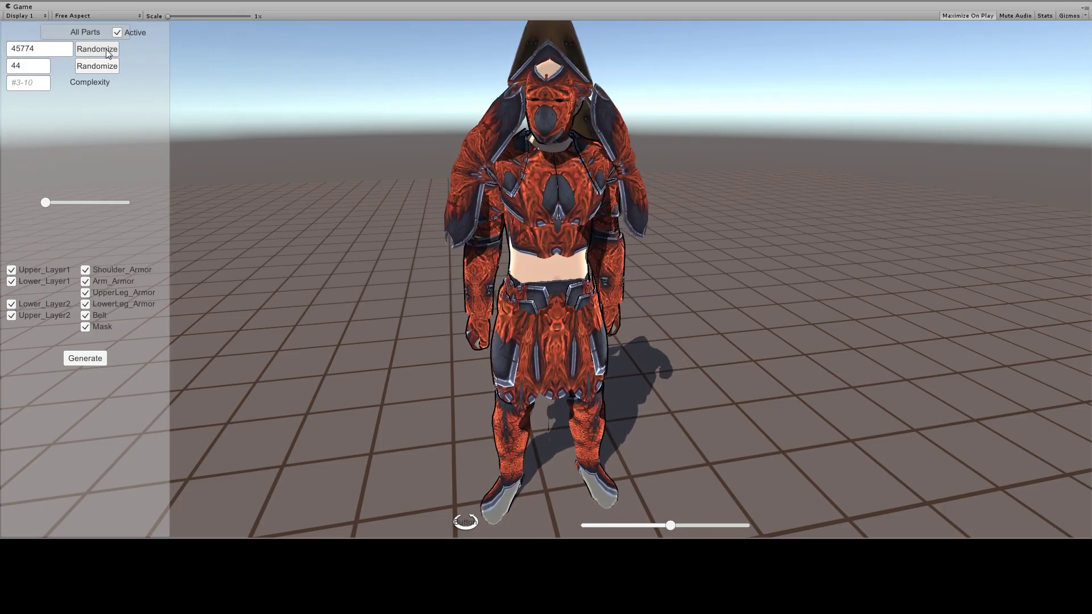
{"action": "left_click", "coordinate": [107, 62]}
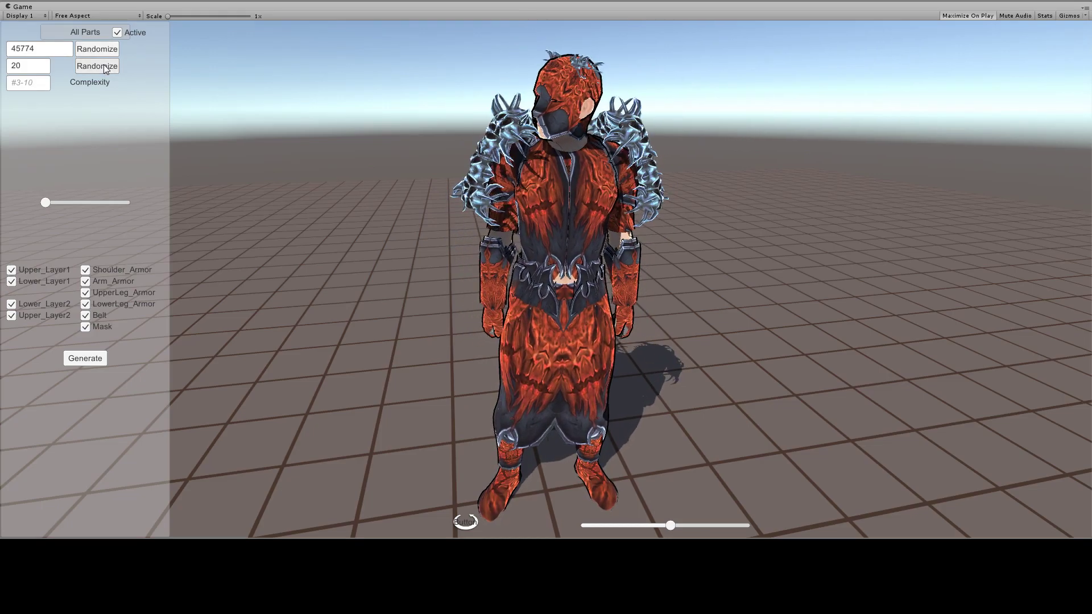
- Reroll the texture seed once, then reroll armour parts repeatedly until part seed 58020
{"action": "left_click", "coordinate": [104, 65]}
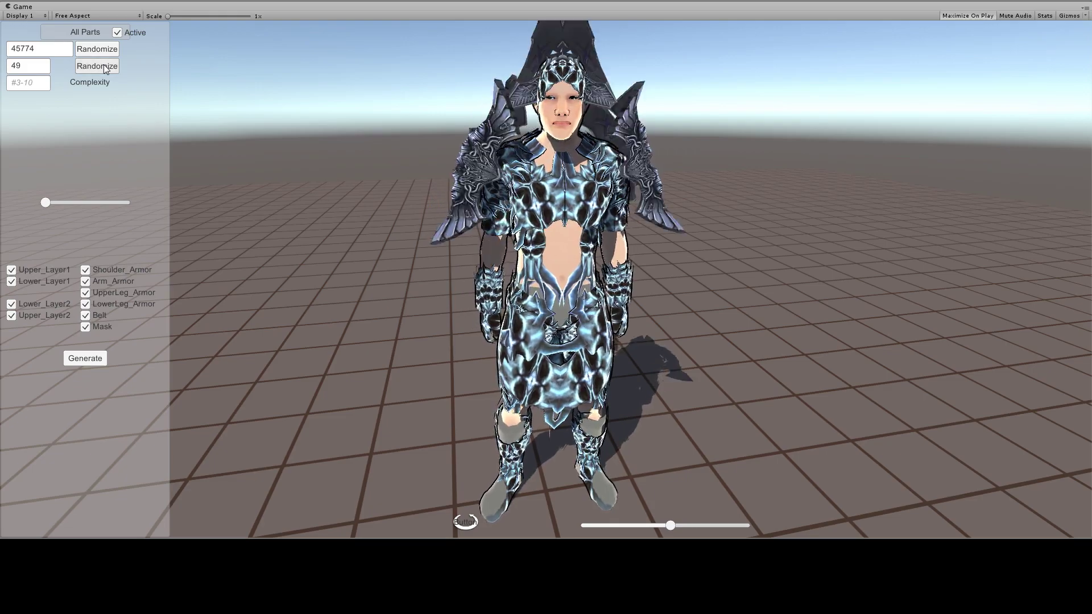
{"action": "left_click", "coordinate": [95, 55]}
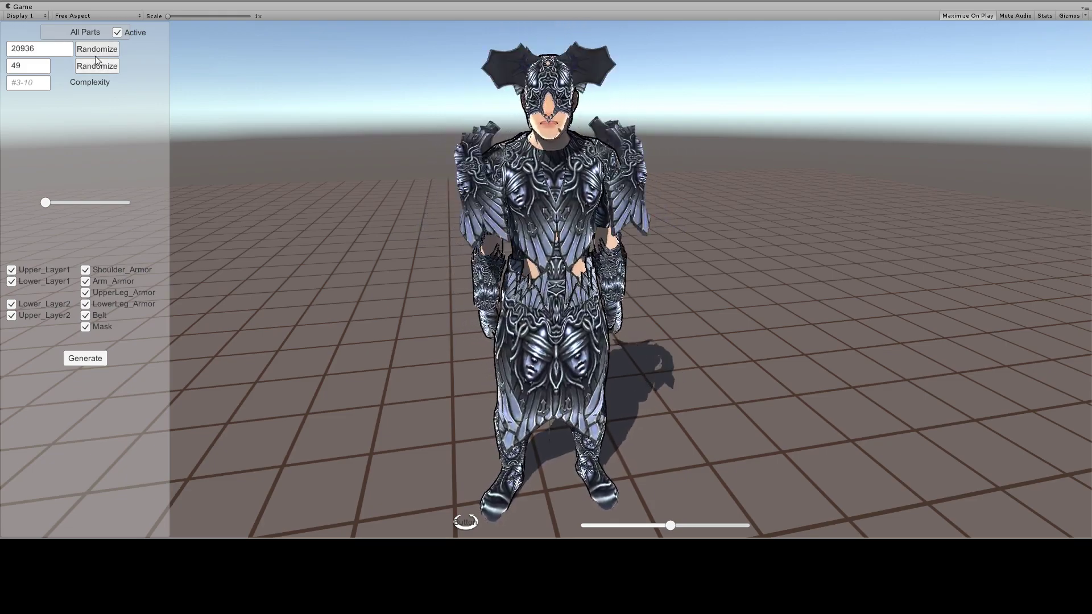
{"action": "left_click", "coordinate": [104, 50]}
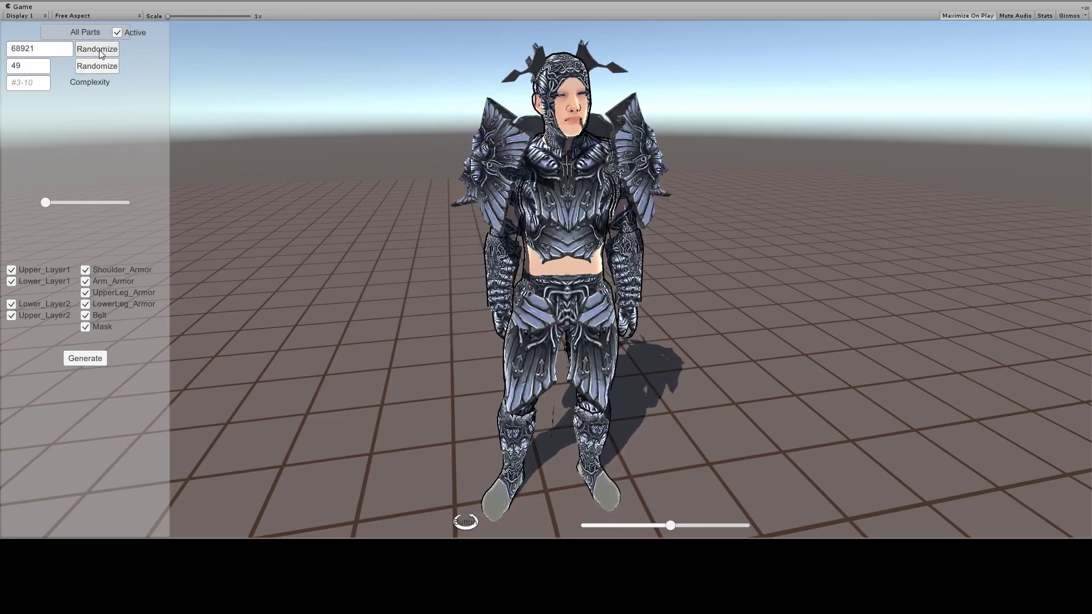
{"action": "left_click", "coordinate": [105, 49]}
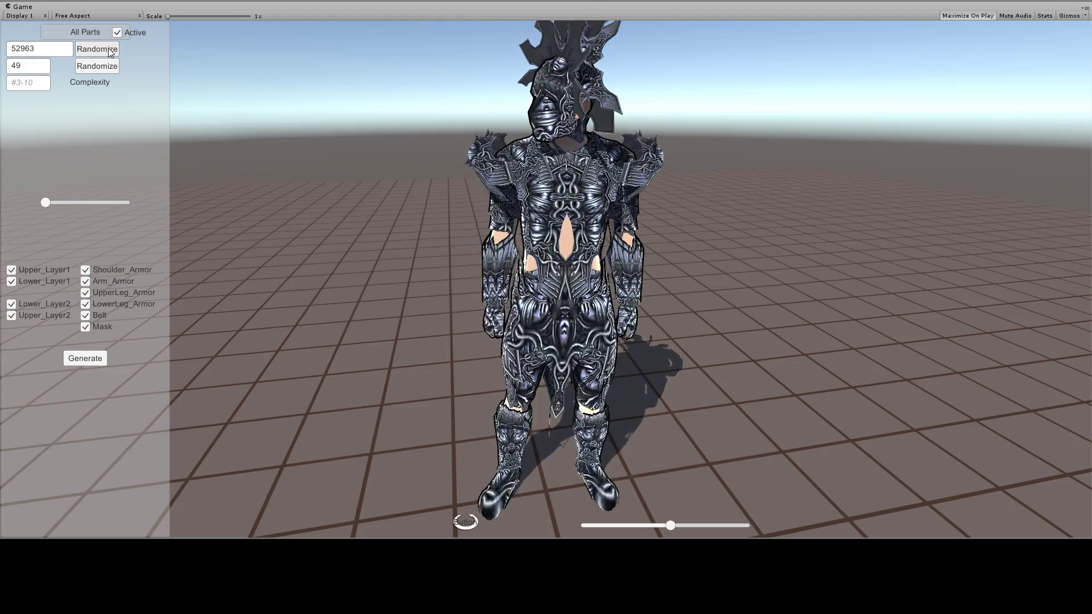
{"action": "left_click", "coordinate": [110, 51]}
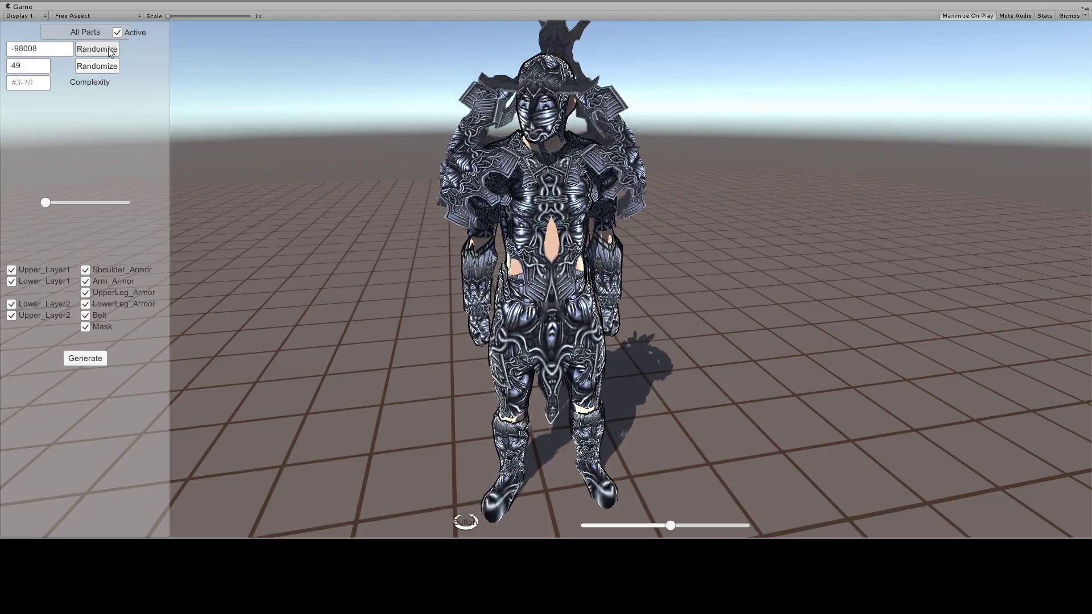
{"action": "left_click", "coordinate": [110, 52]}
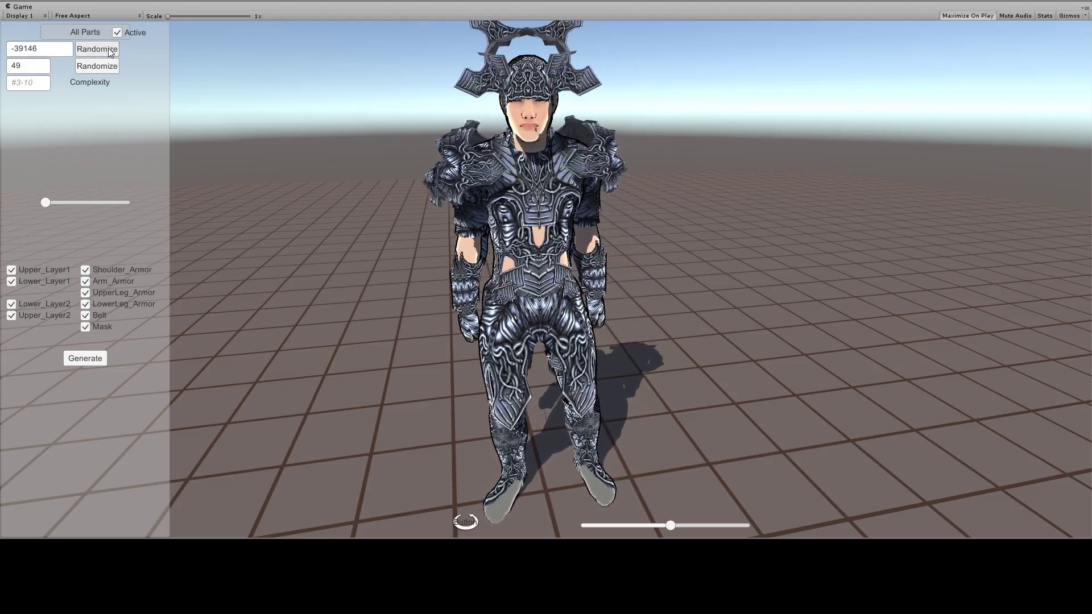
{"action": "left_click", "coordinate": [111, 52]}
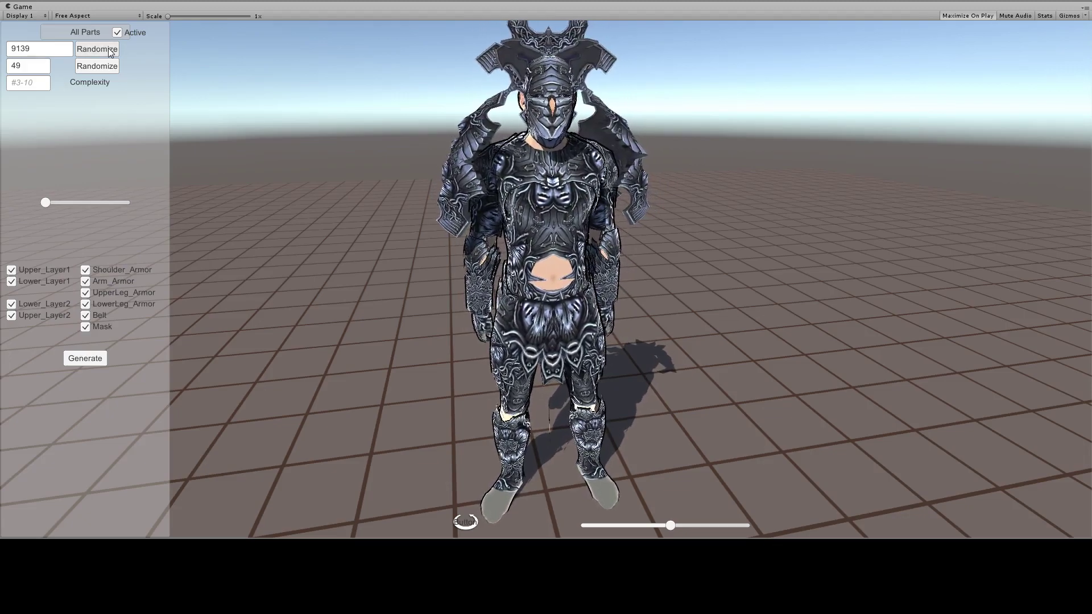
{"action": "left_click", "coordinate": [111, 51]}
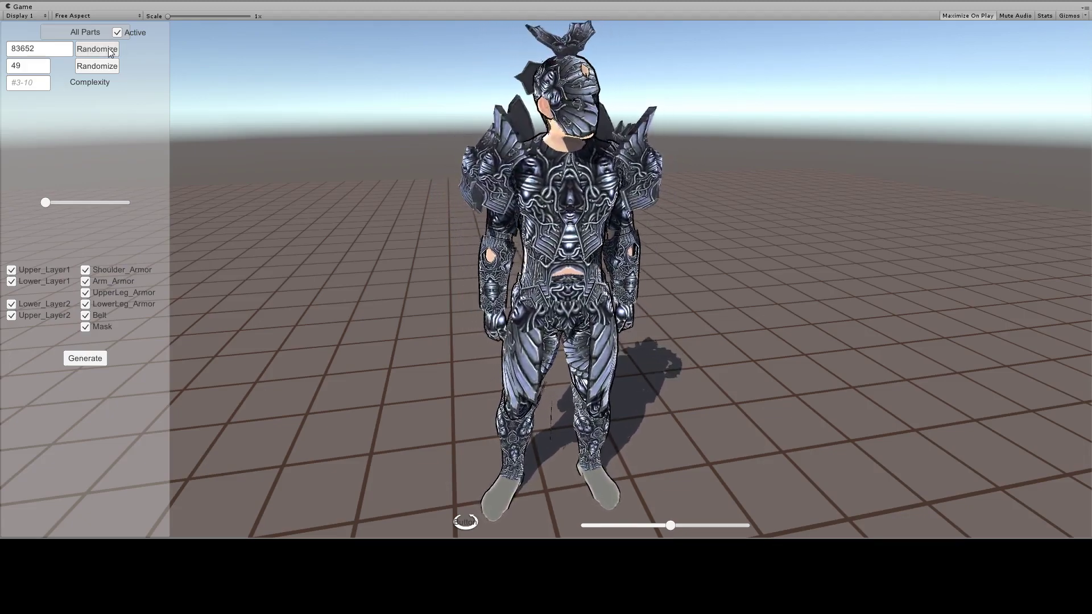
{"action": "left_click", "coordinate": [110, 52]}
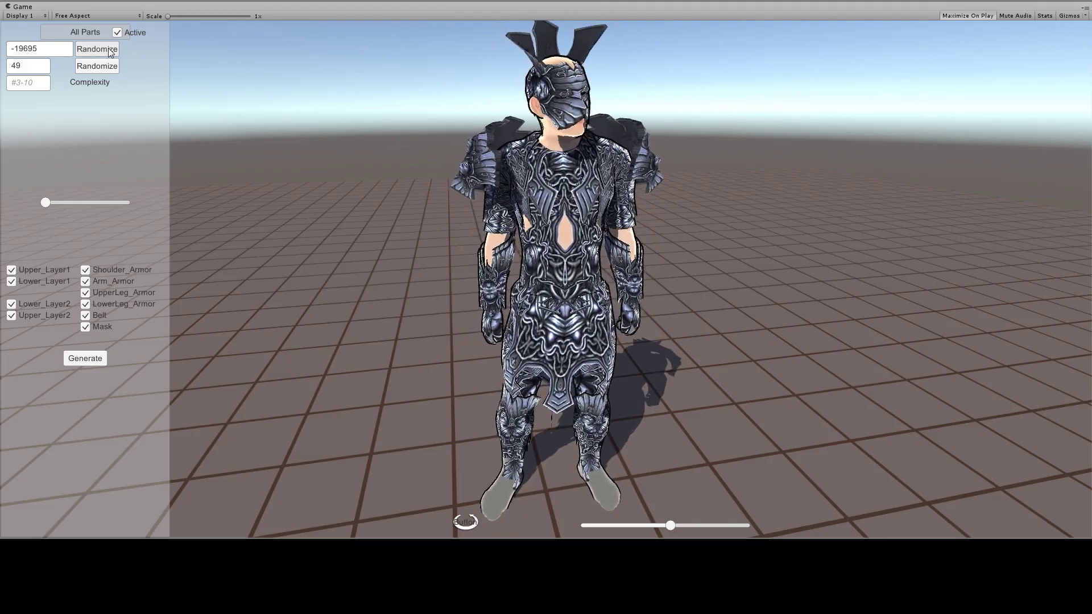
{"action": "left_click", "coordinate": [110, 52]}
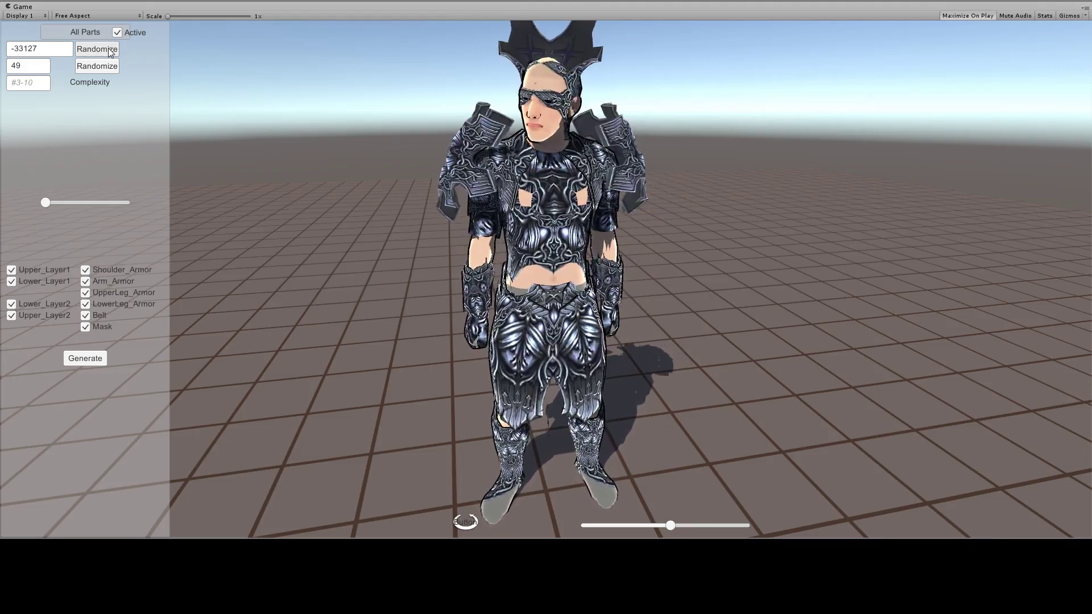
{"action": "left_click", "coordinate": [110, 51]}
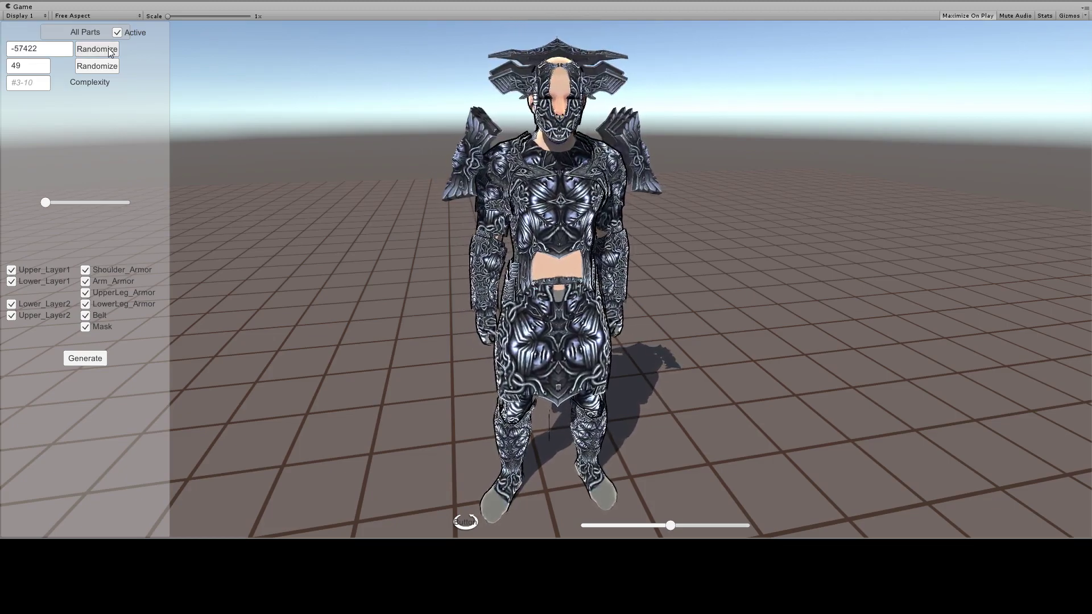
{"action": "left_click", "coordinate": [111, 51]}
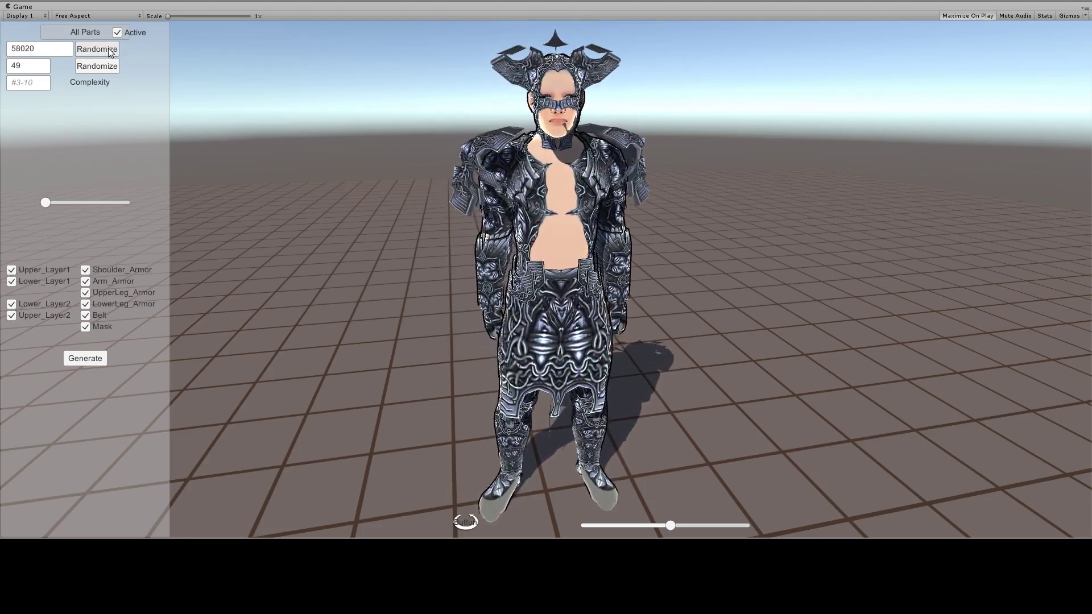
- Reroll the texture seed four times, the part seed twice, then the texture once more
{"action": "left_click", "coordinate": [107, 66]}
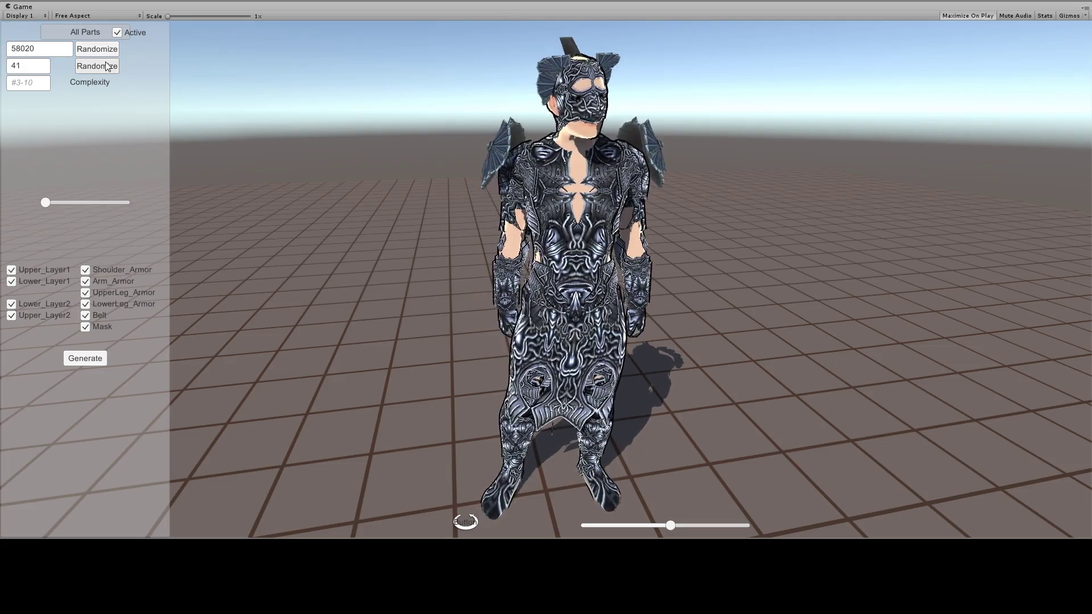
{"action": "left_click", "coordinate": [107, 66]}
{"action": "left_click", "coordinate": [107, 66]}
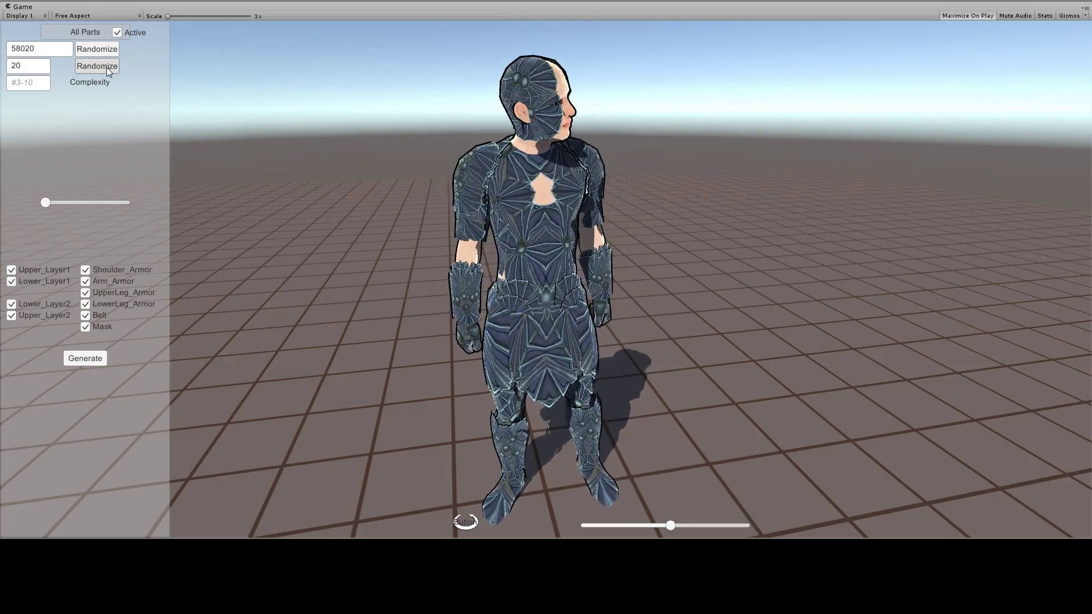
{"action": "left_click", "coordinate": [107, 68]}
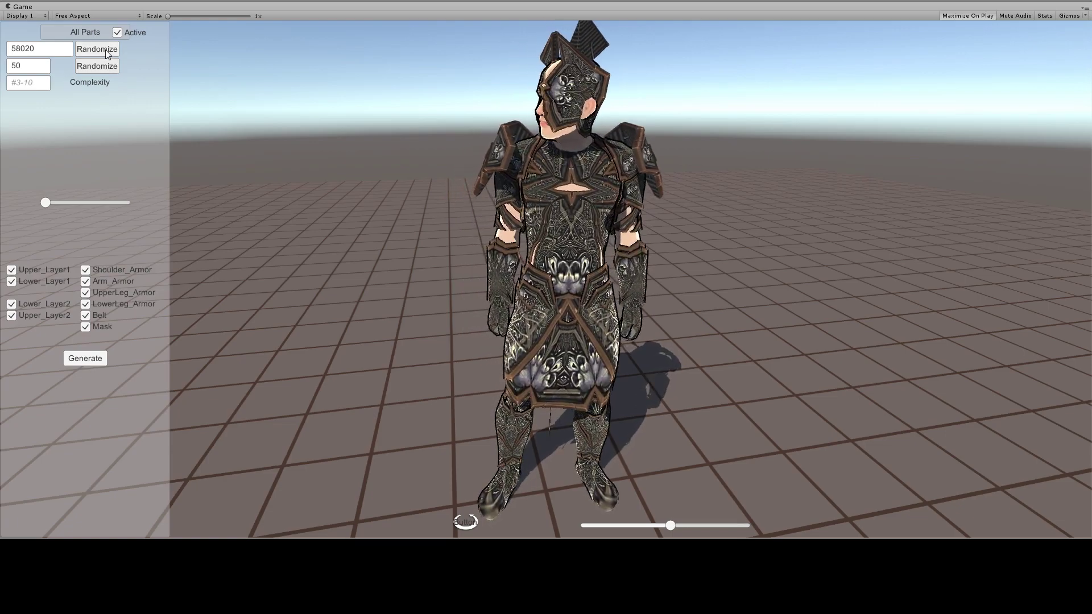
{"action": "left_click", "coordinate": [107, 53]}
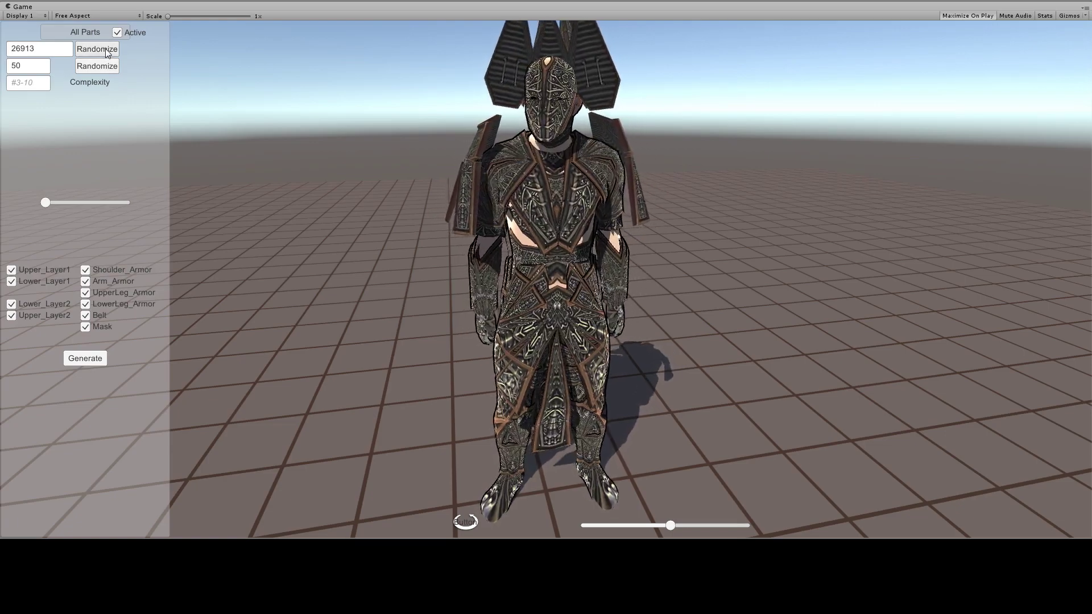
{"action": "left_click", "coordinate": [106, 52]}
{"action": "left_click", "coordinate": [106, 67]}
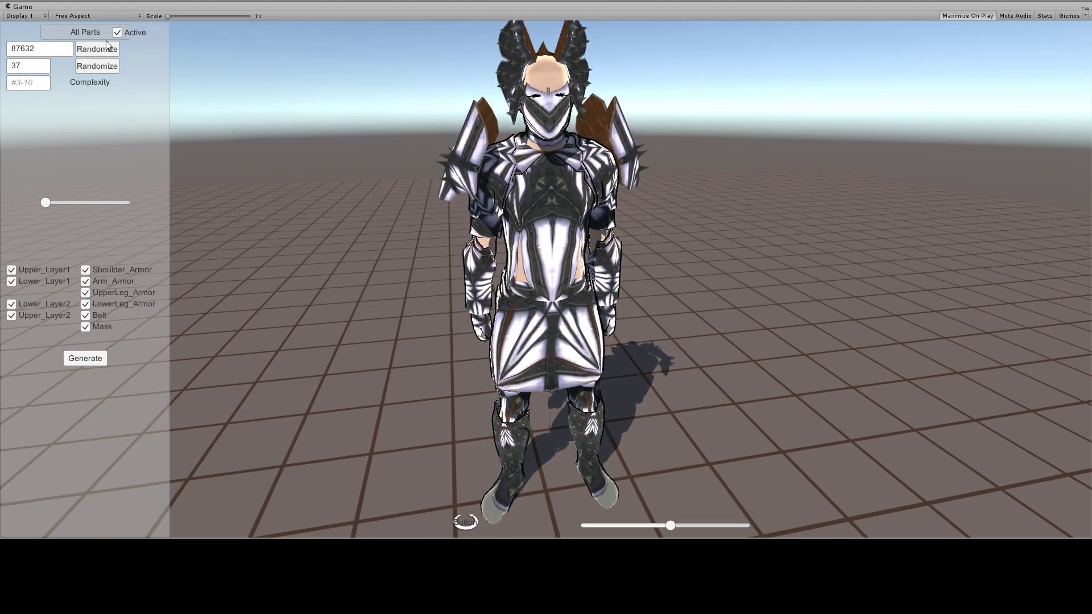
- Reroll part seeds until -19956 with horned helmet, then set the texture seed to 46
{"action": "left_click", "coordinate": [105, 49]}
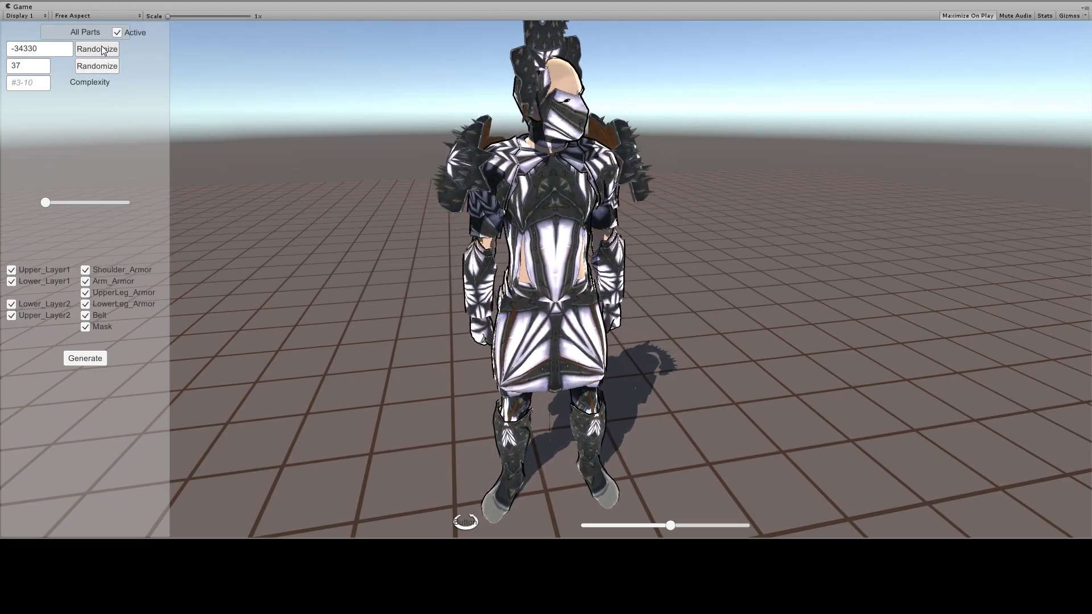
{"action": "left_click", "coordinate": [102, 50]}
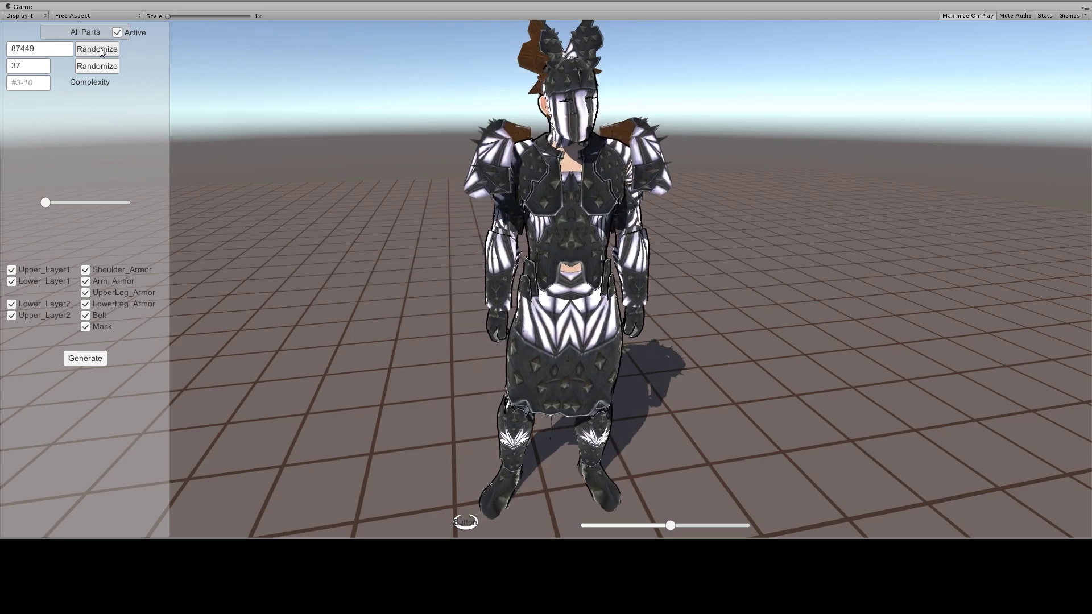
{"action": "left_click", "coordinate": [100, 51]}
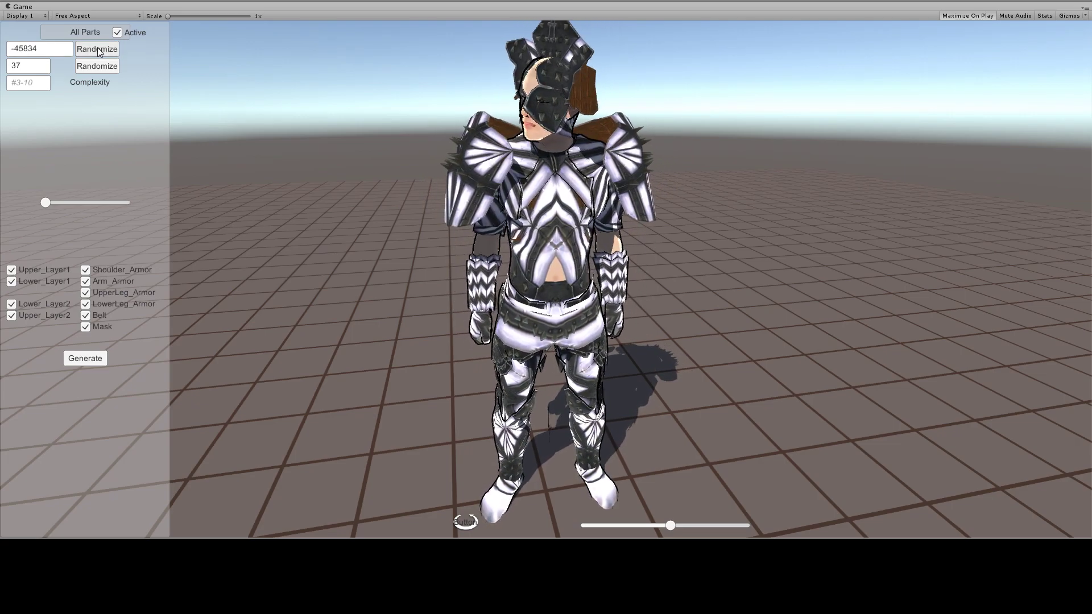
{"action": "left_click", "coordinate": [100, 51]}
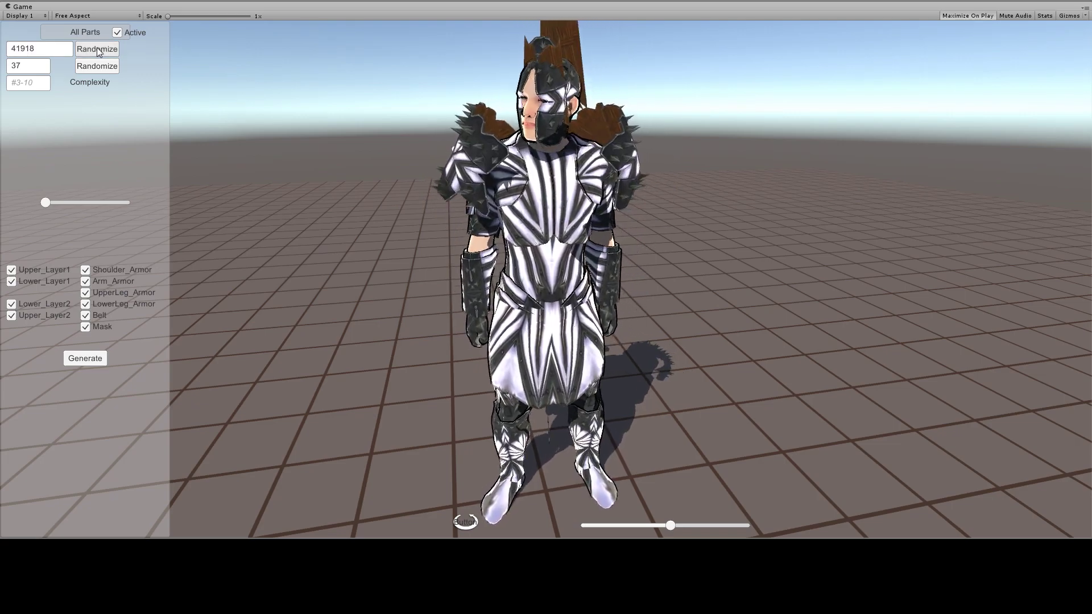
{"action": "left_click", "coordinate": [99, 51]}
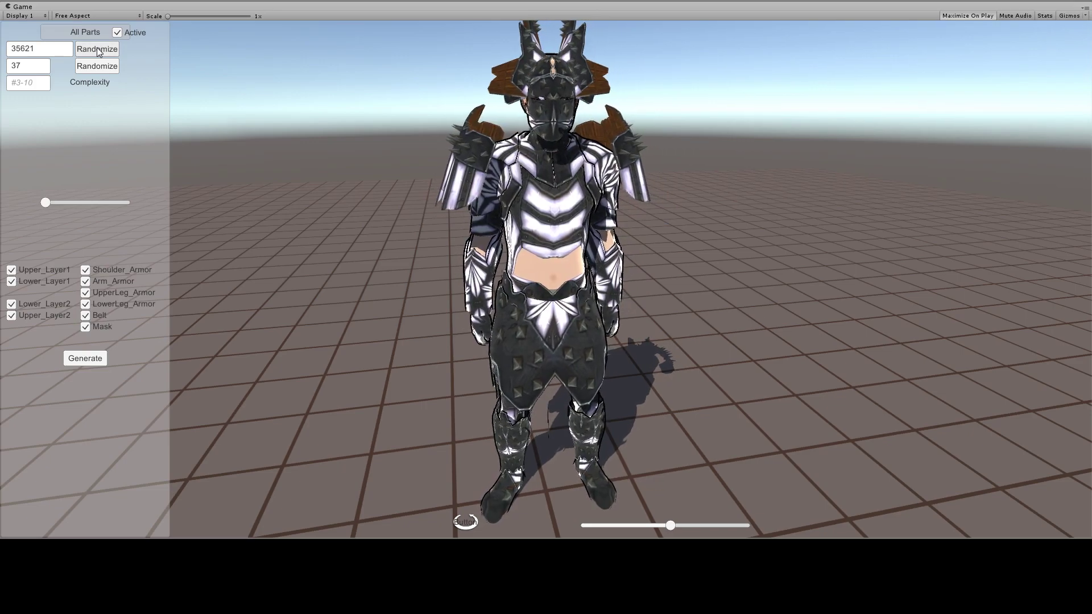
{"action": "left_click", "coordinate": [99, 51]}
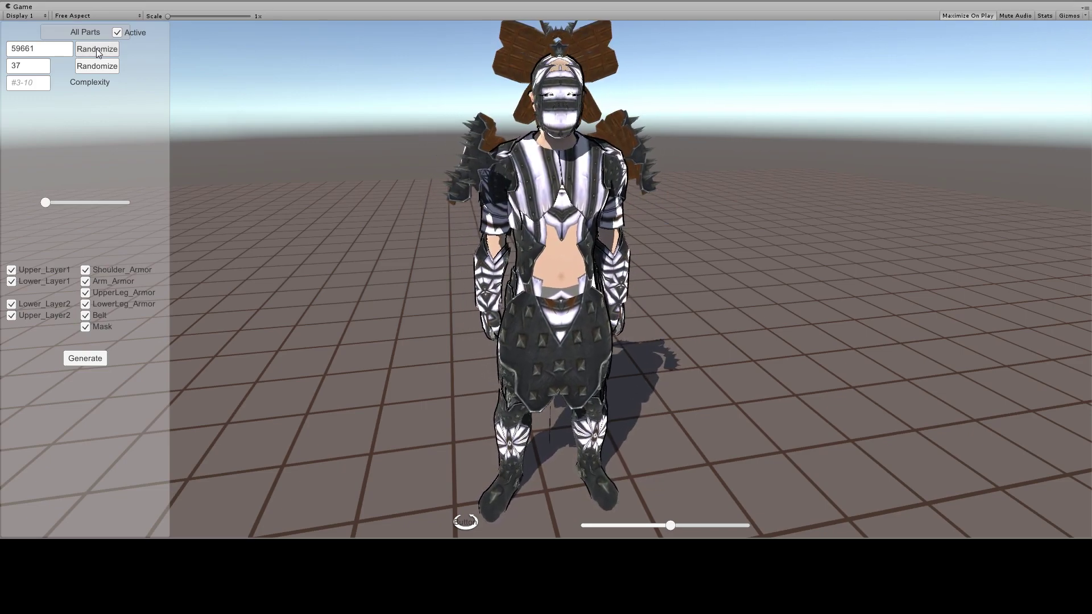
{"action": "left_click", "coordinate": [99, 51]}
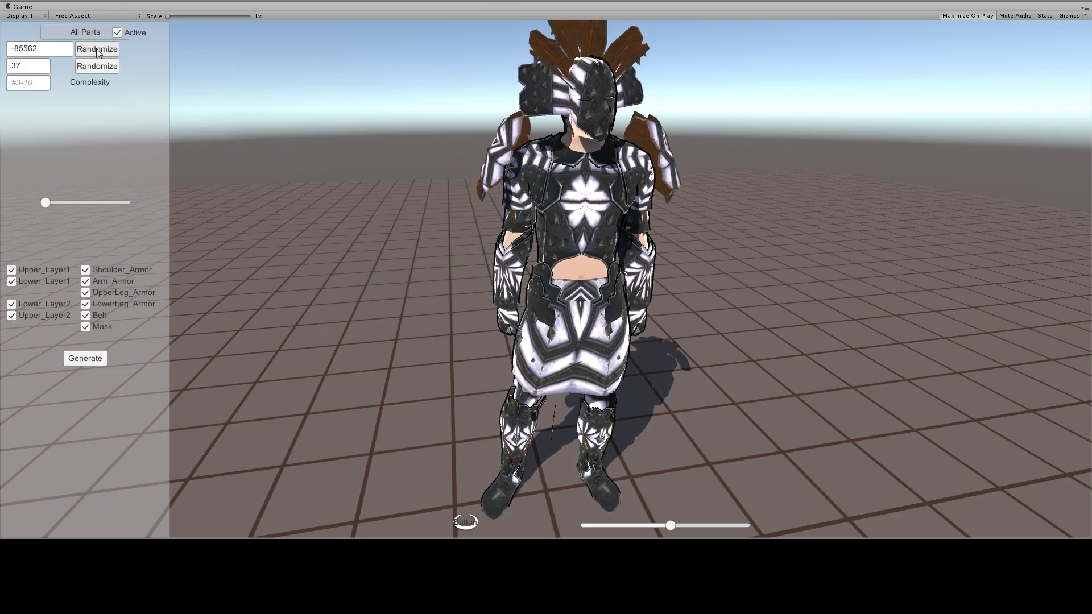
{"action": "left_click", "coordinate": [99, 51]}
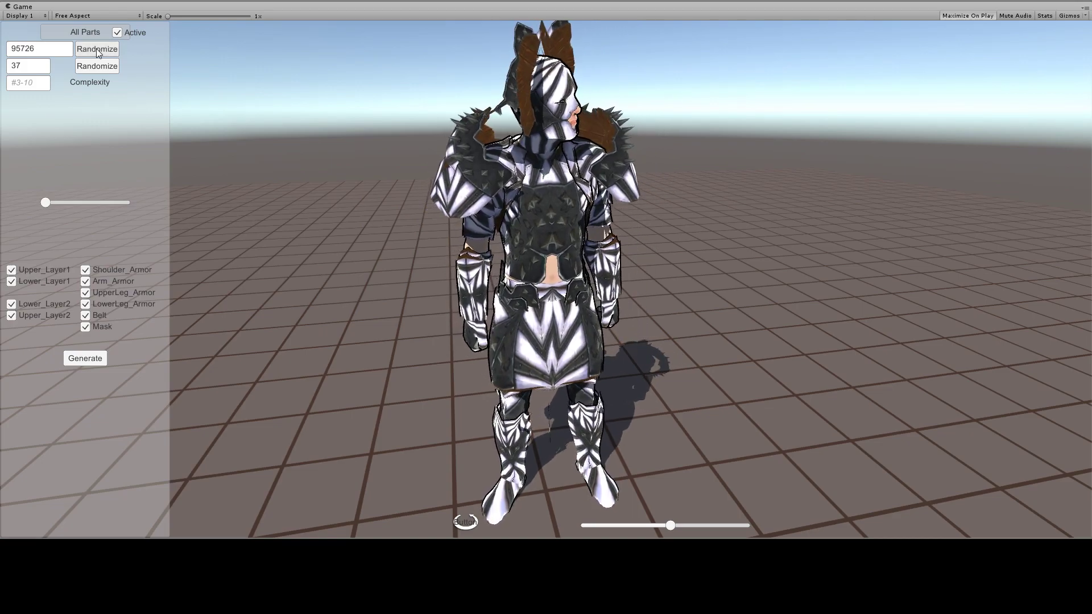
{"action": "left_click", "coordinate": [99, 52]}
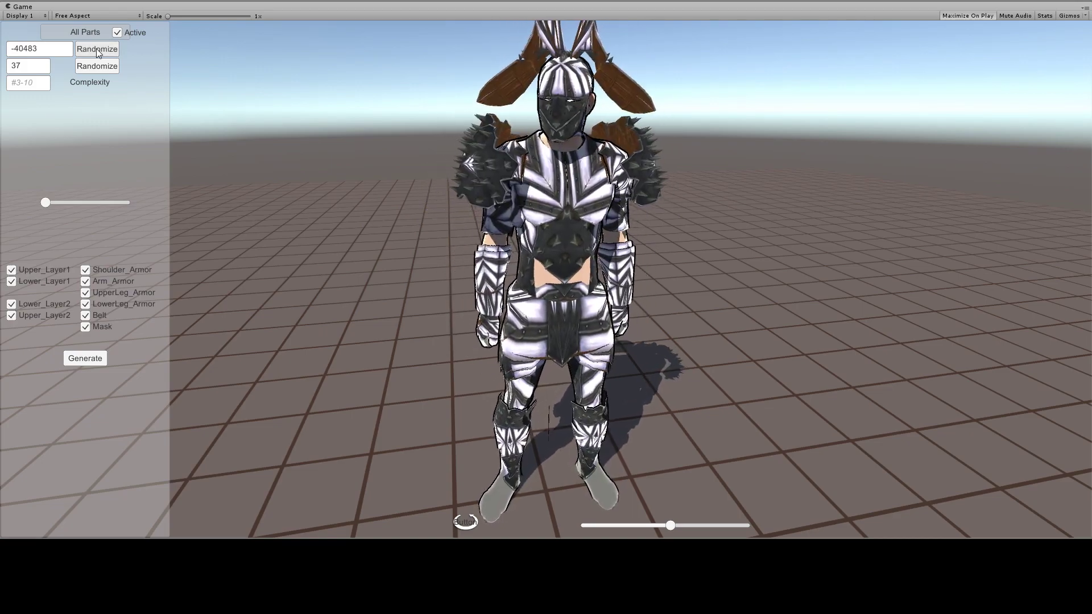
{"action": "left_click", "coordinate": [99, 51]}
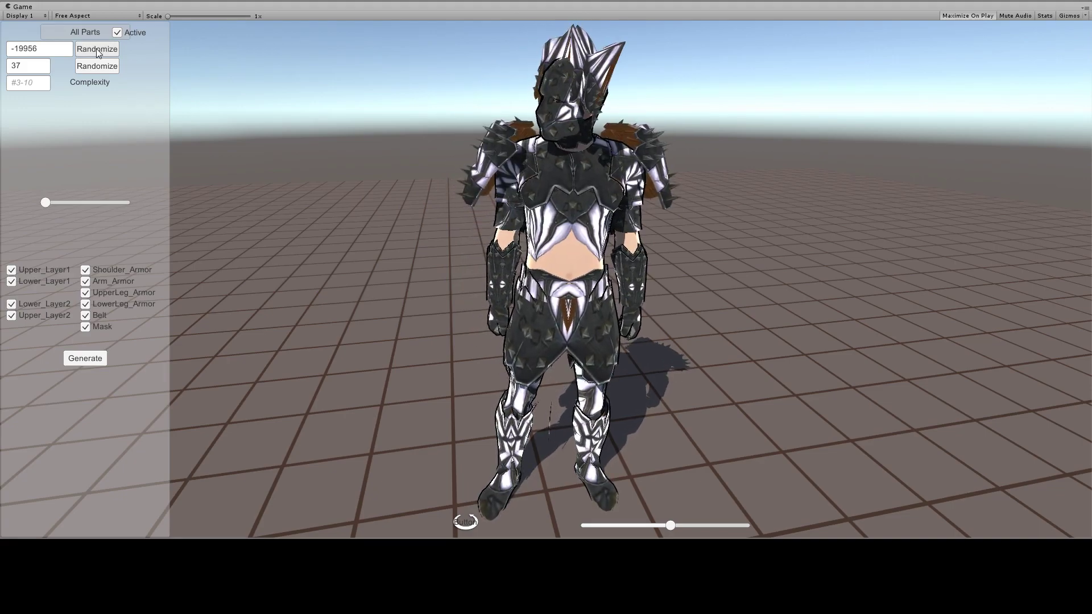
{"action": "left_click", "coordinate": [100, 66]}
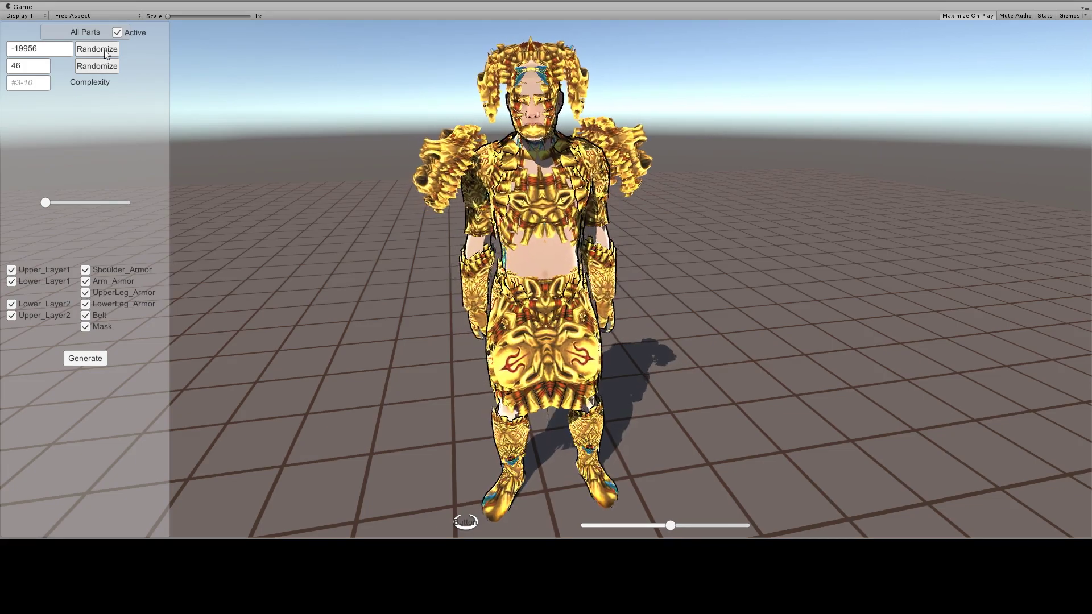
- Reroll parts twice, the texture seed twice to 34, then several more part seeds
{"action": "left_click", "coordinate": [105, 52]}
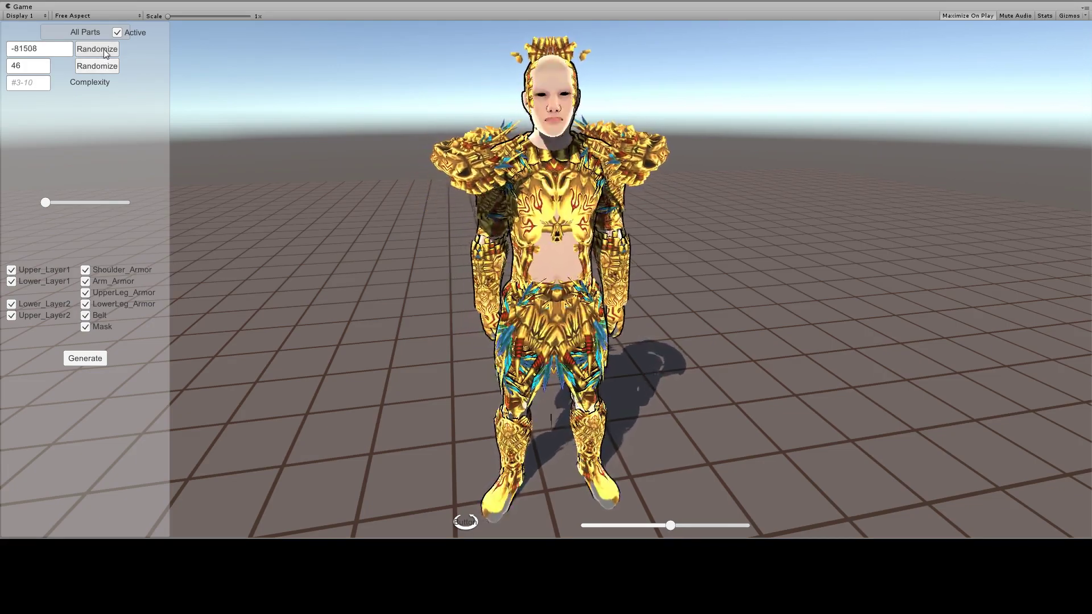
{"action": "left_click", "coordinate": [105, 53]}
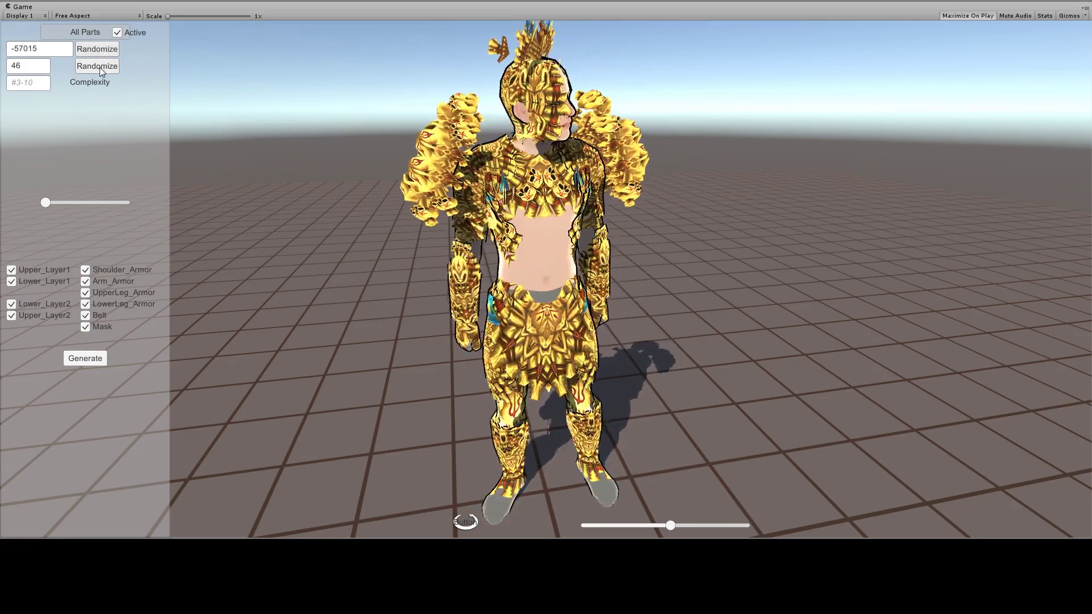
{"action": "left_click", "coordinate": [92, 68]}
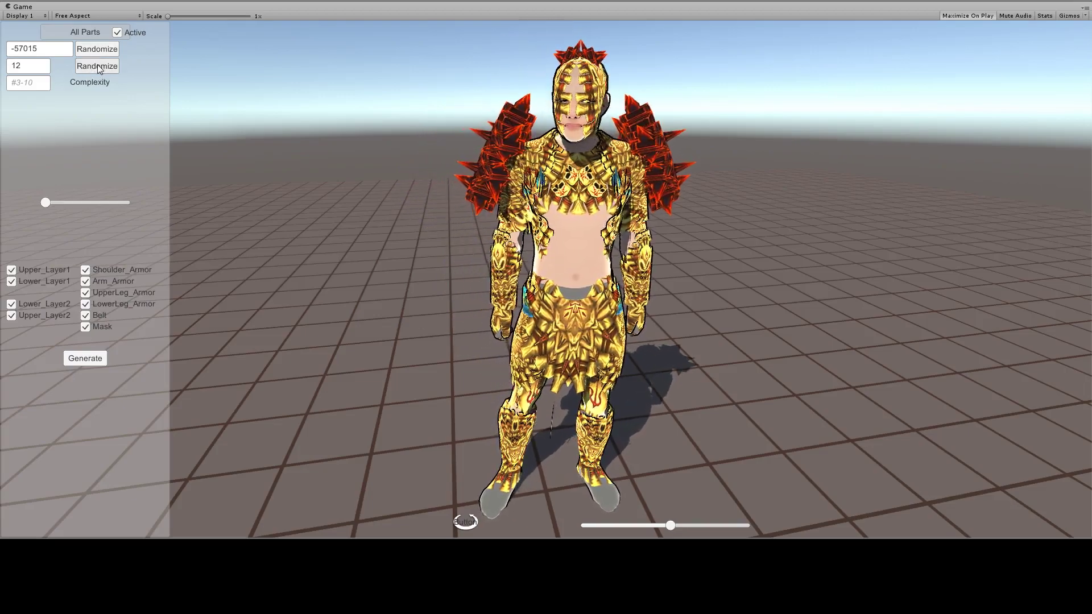
{"action": "left_click", "coordinate": [97, 67]}
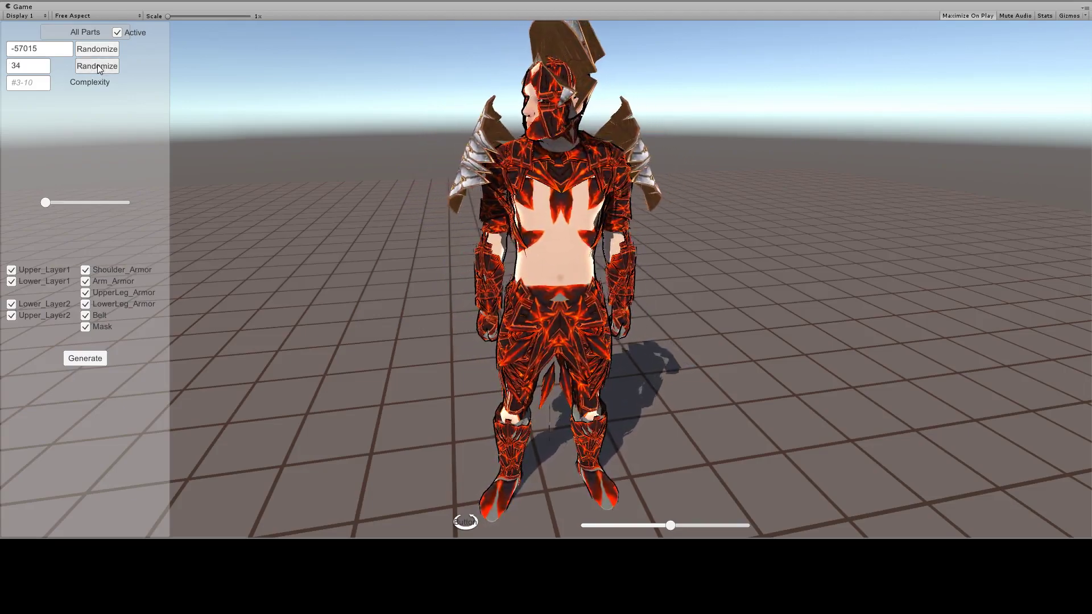
{"action": "left_click", "coordinate": [105, 52]}
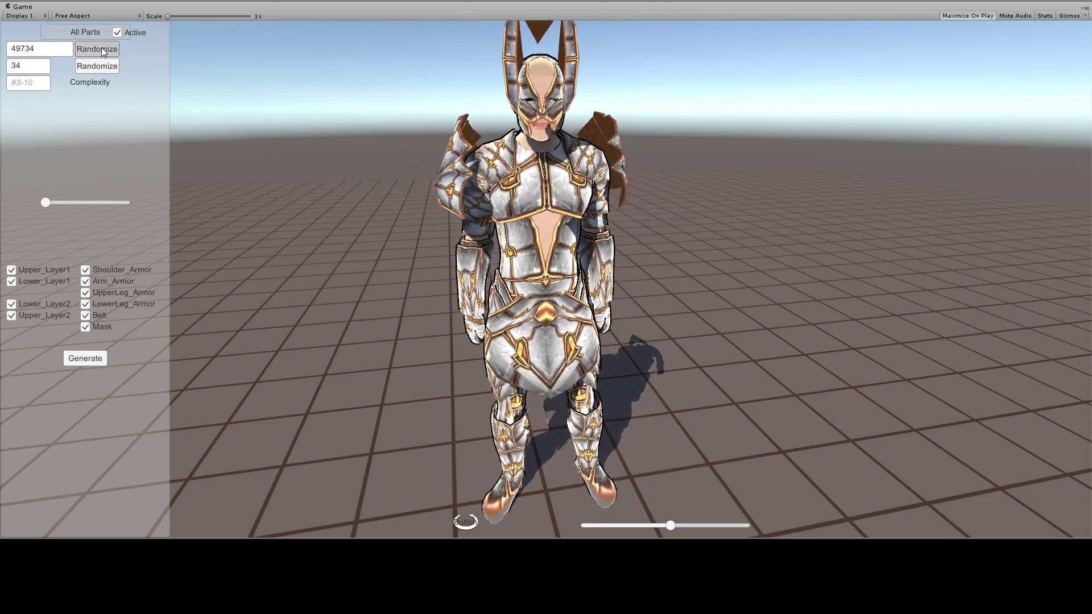
{"action": "left_click", "coordinate": [102, 51]}
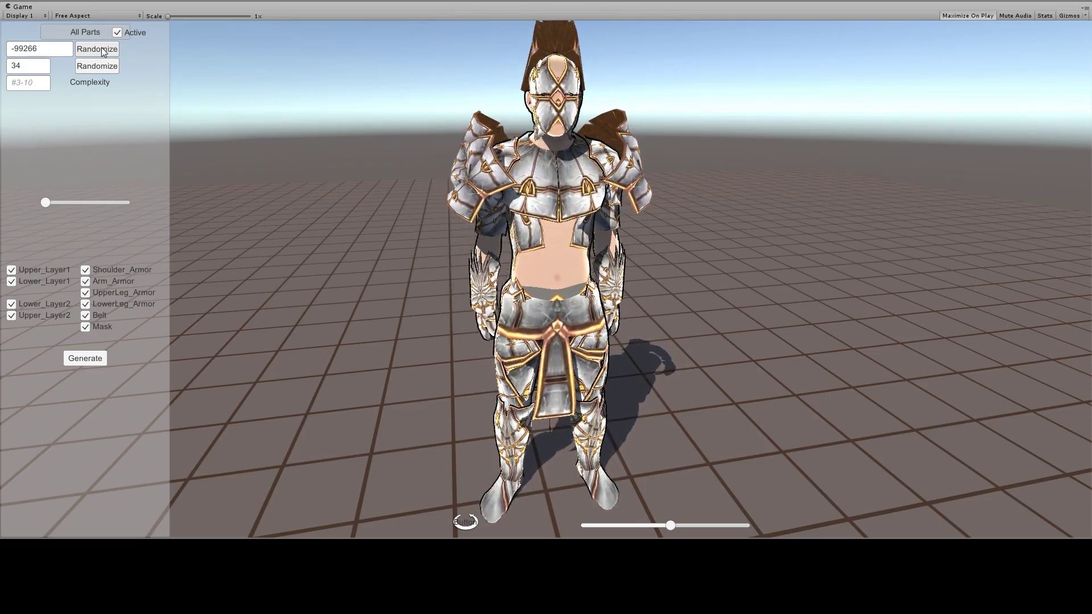
{"action": "left_click", "coordinate": [102, 52]}
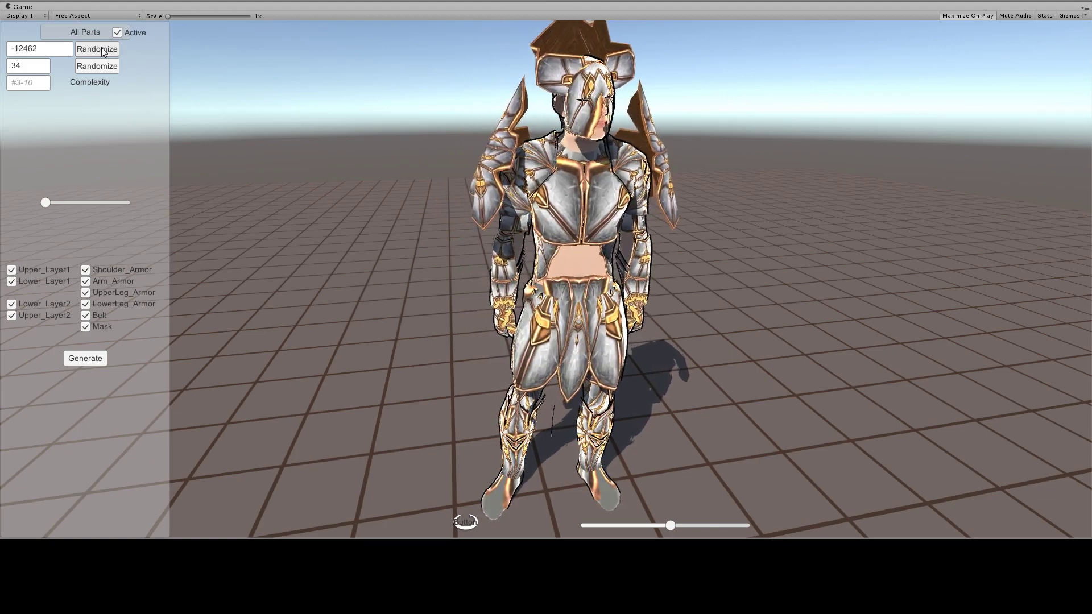
{"action": "left_click", "coordinate": [102, 51]}
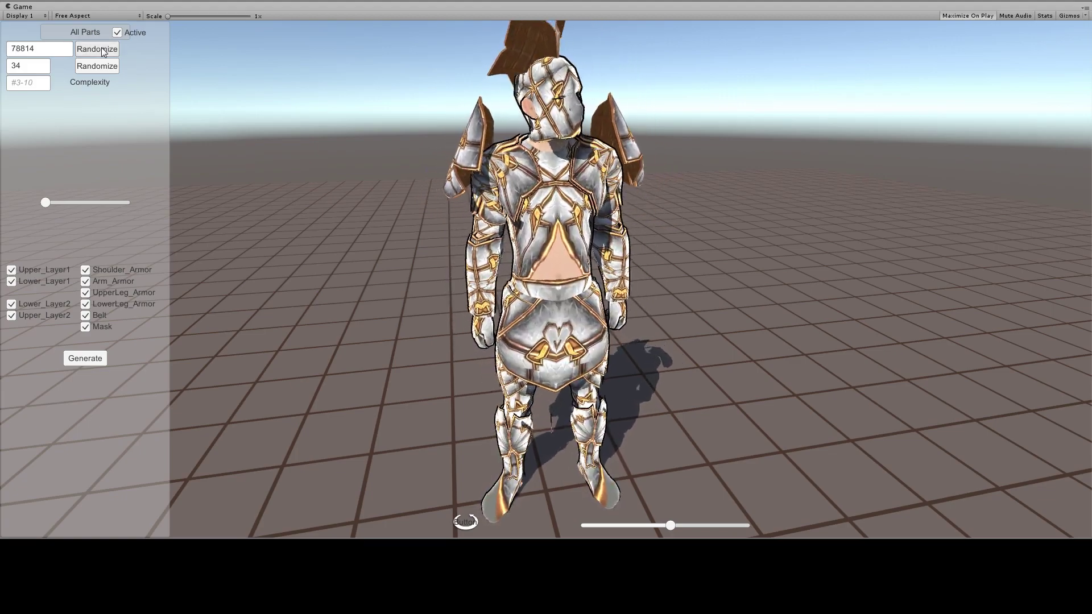
{"action": "left_click", "coordinate": [103, 51]}
- Turn the character slightly, reroll the texture seed to 9, and reroll the parts twice
{"action": "left_click_drag", "start_coordinate": [670, 525], "coordinate": [650, 525]}
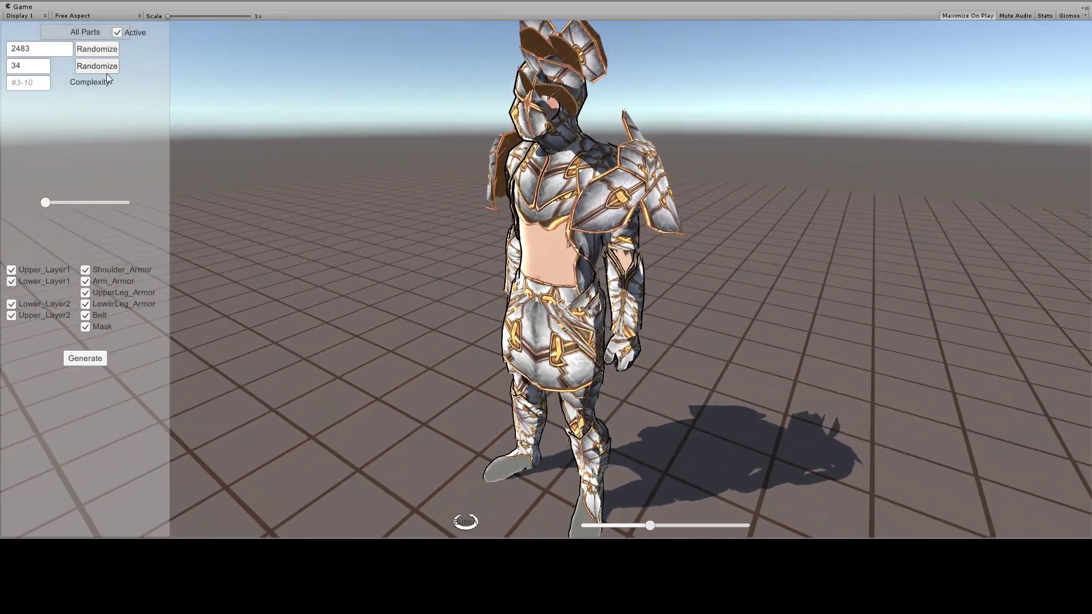
{"action": "left_click", "coordinate": [107, 67]}
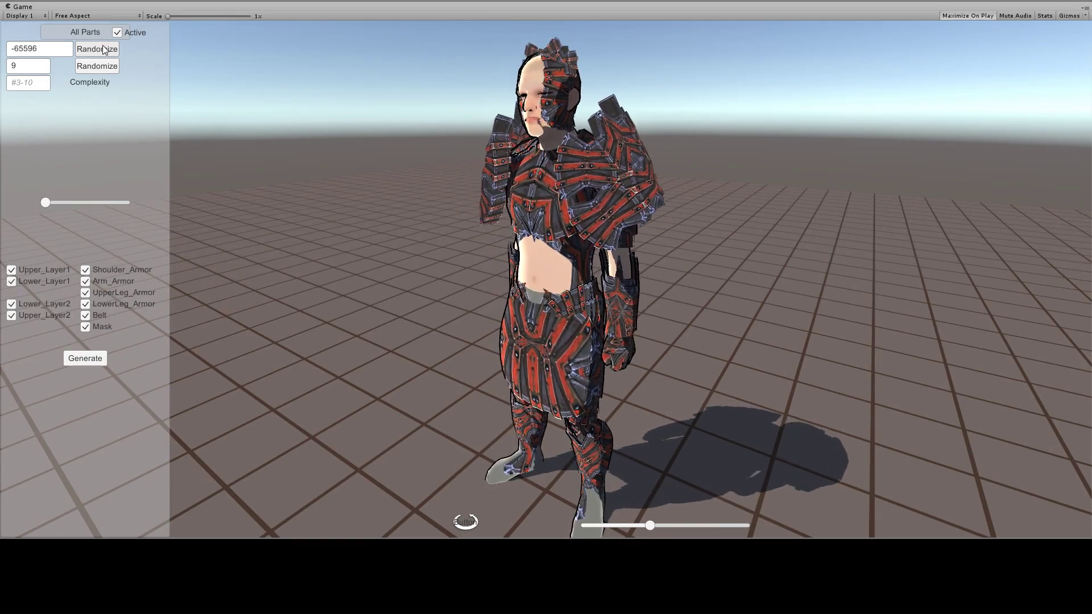
{"action": "left_click", "coordinate": [104, 50]}
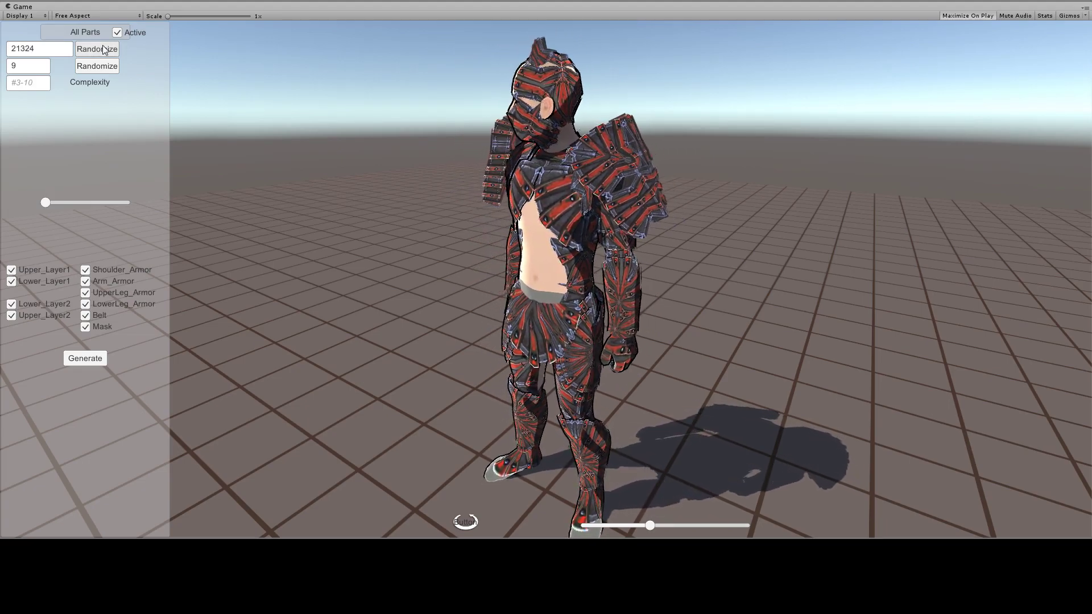
{"action": "left_click", "coordinate": [104, 50]}
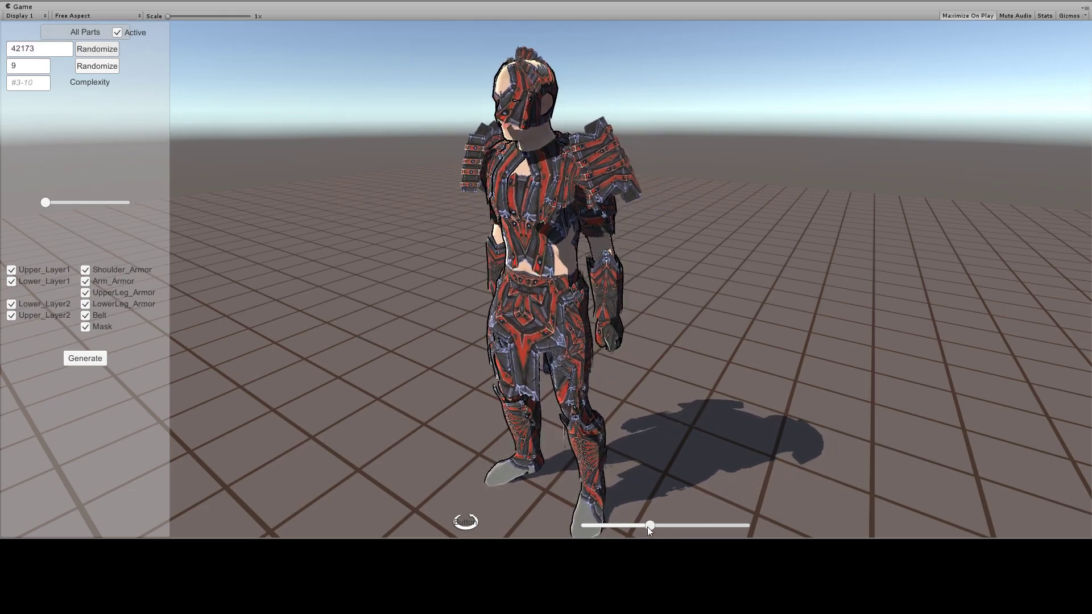
- Turn the character forward and reroll to part seed -26935 and texture seed 53
{"action": "left_click_drag", "start_coordinate": [650, 527], "coordinate": [676, 527]}
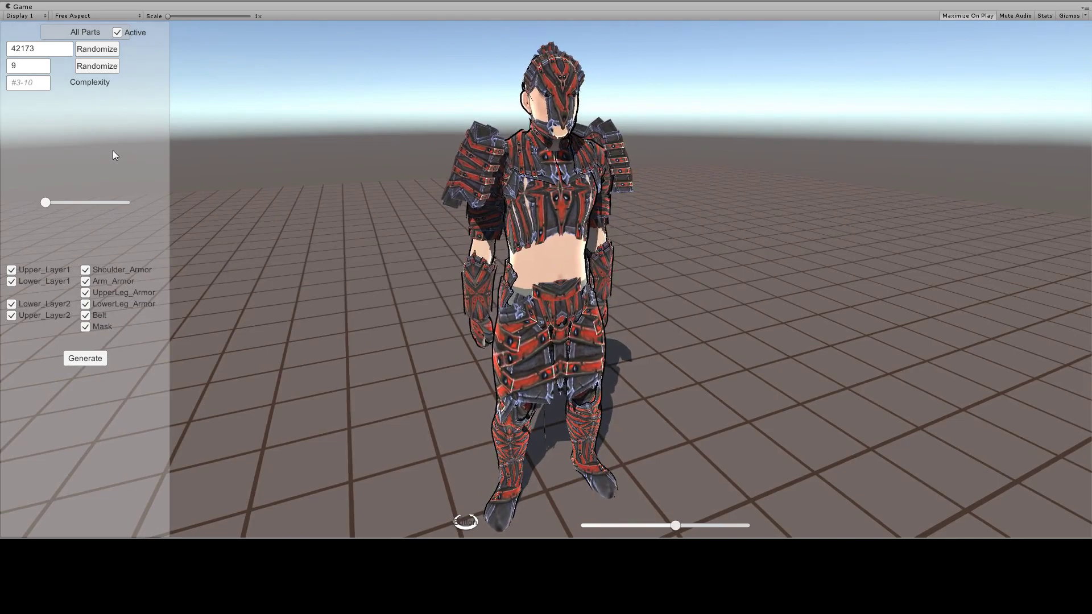
{"action": "left_click", "coordinate": [106, 64]}
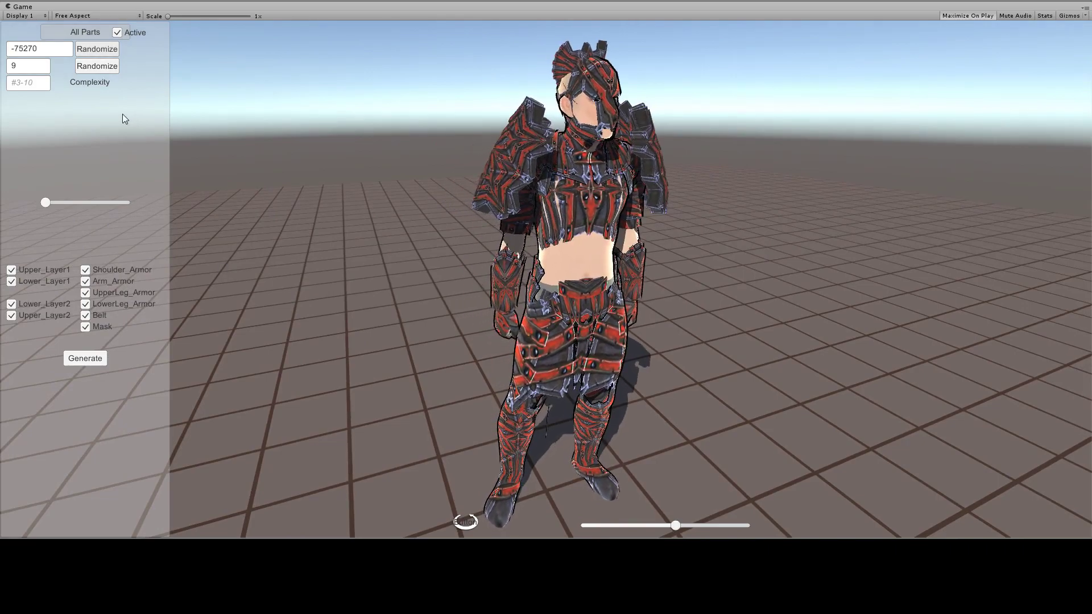
{"action": "left_click", "coordinate": [97, 50]}
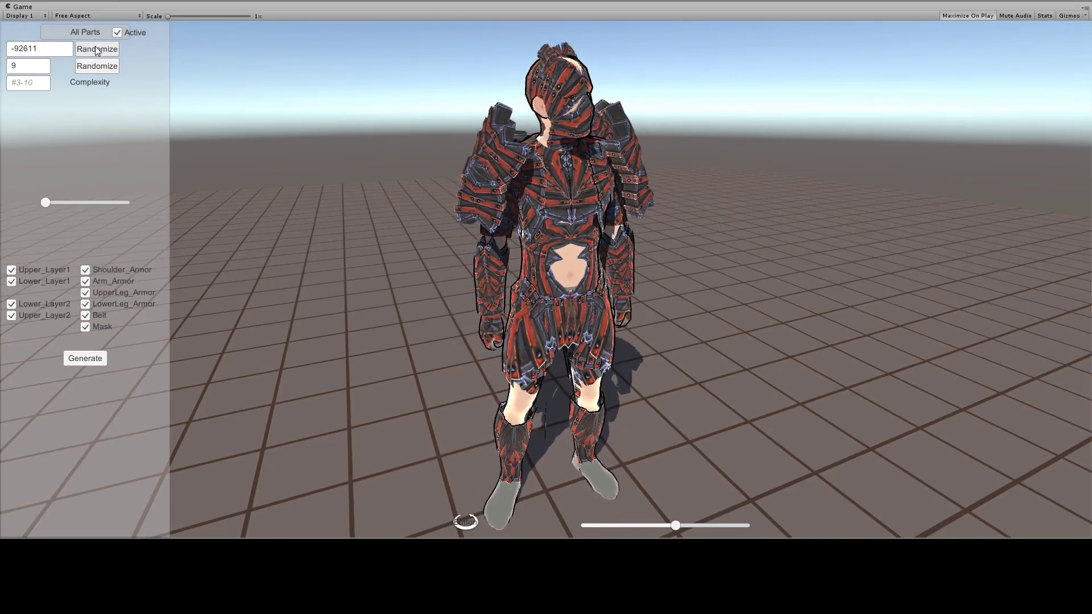
{"action": "left_click", "coordinate": [102, 70]}
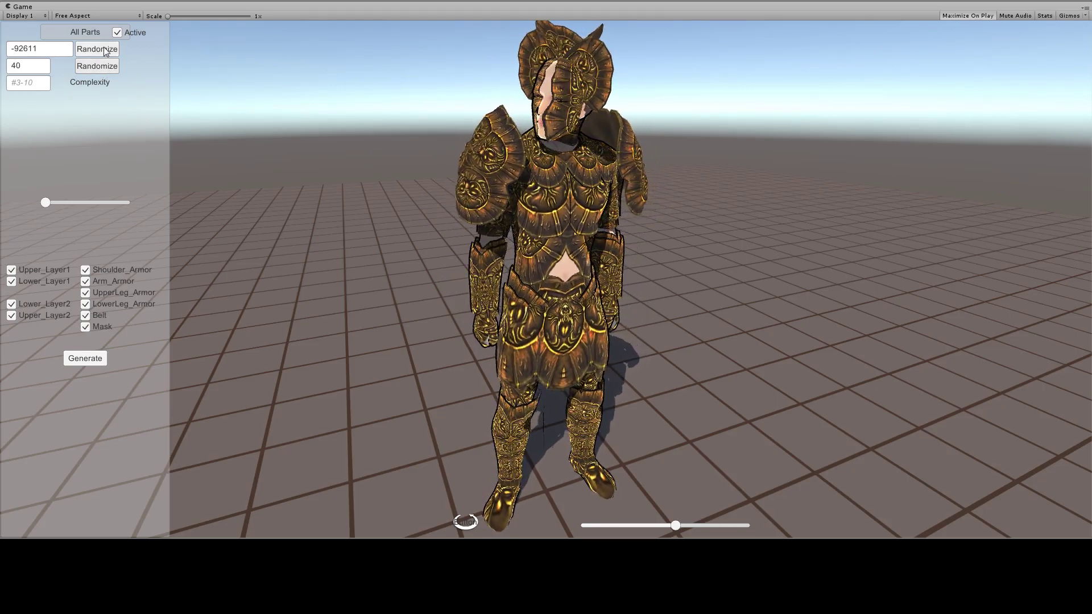
{"action": "left_click", "coordinate": [104, 50]}
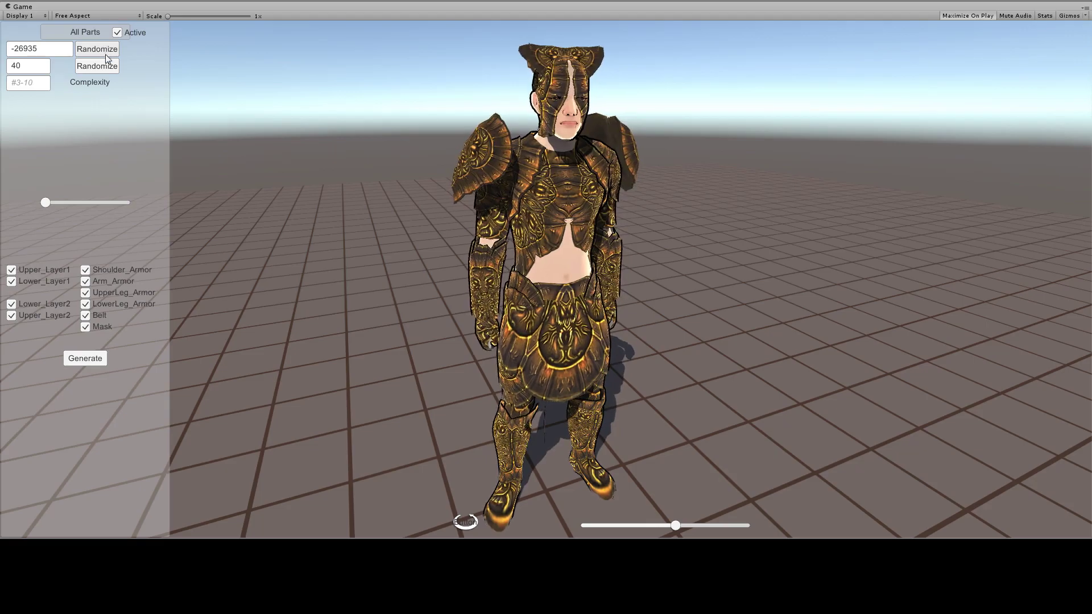
{"action": "left_click", "coordinate": [106, 69]}
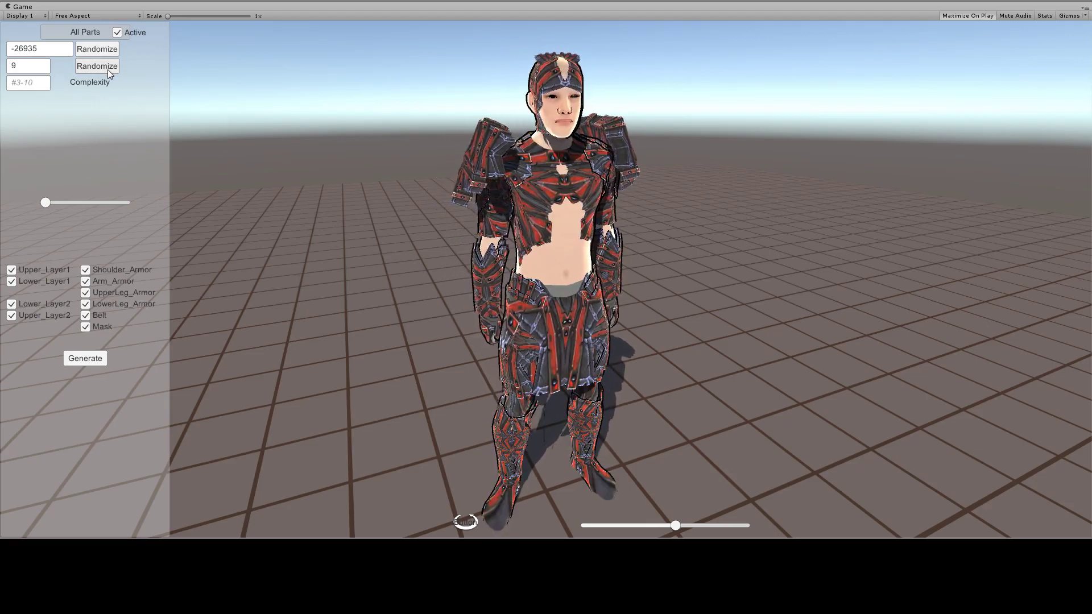
{"action": "left_click", "coordinate": [107, 69]}
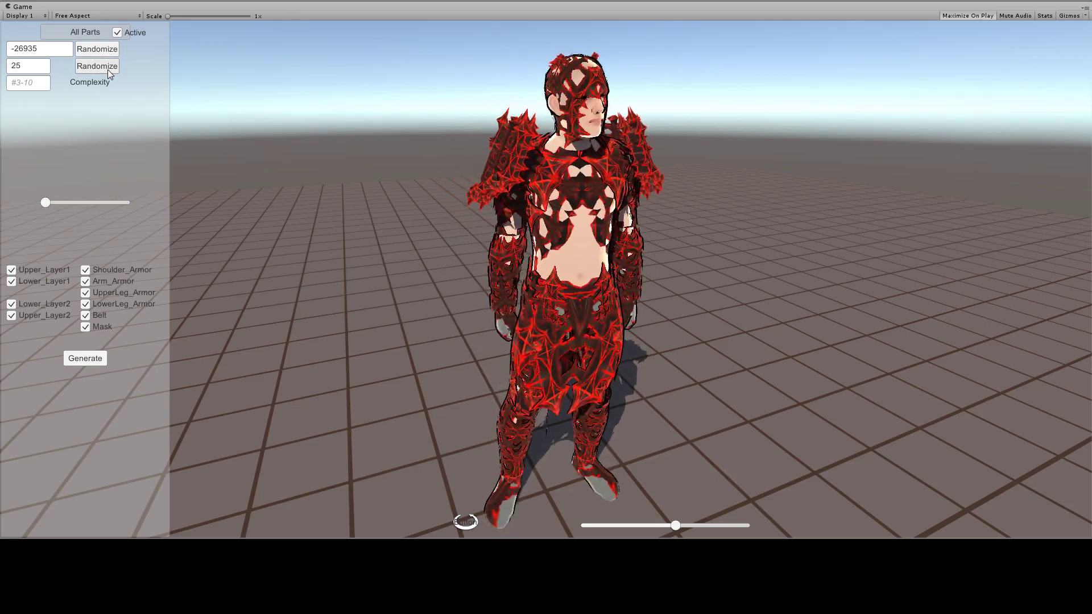
{"action": "left_click", "coordinate": [107, 69]}
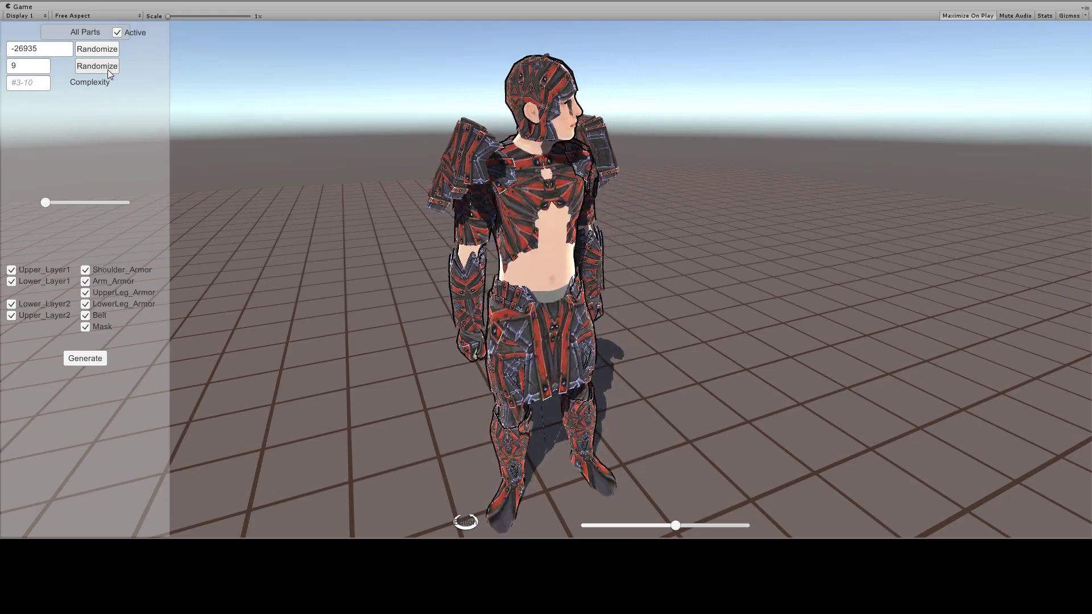
{"action": "left_click", "coordinate": [108, 70]}
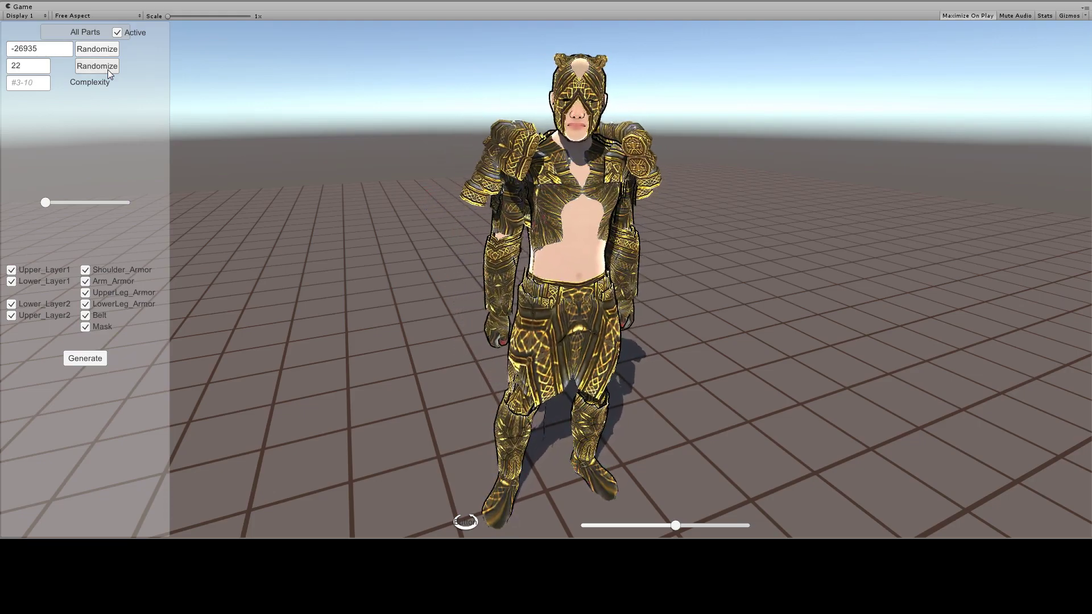
{"action": "left_click", "coordinate": [107, 69]}
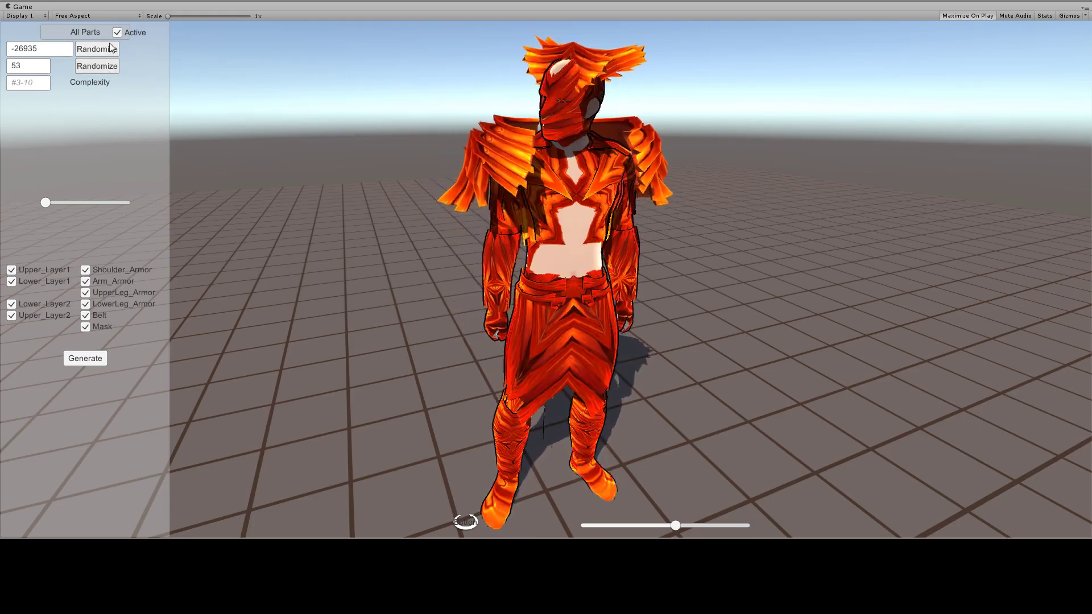
- Reroll the armour parts seven times, then set the texture seed to 24
{"action": "left_click", "coordinate": [104, 52]}
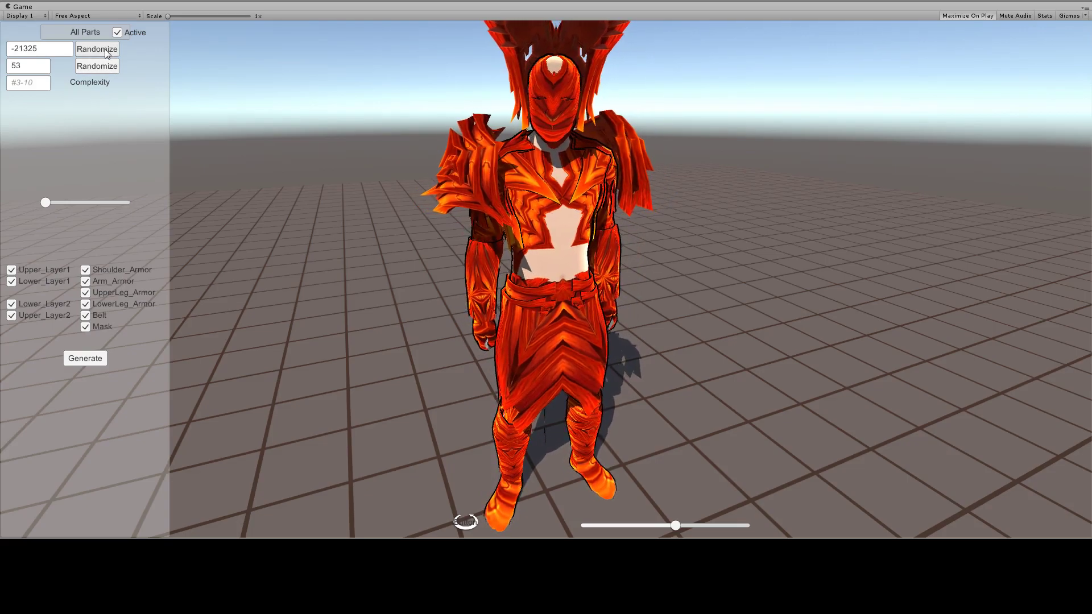
{"action": "left_click", "coordinate": [105, 51]}
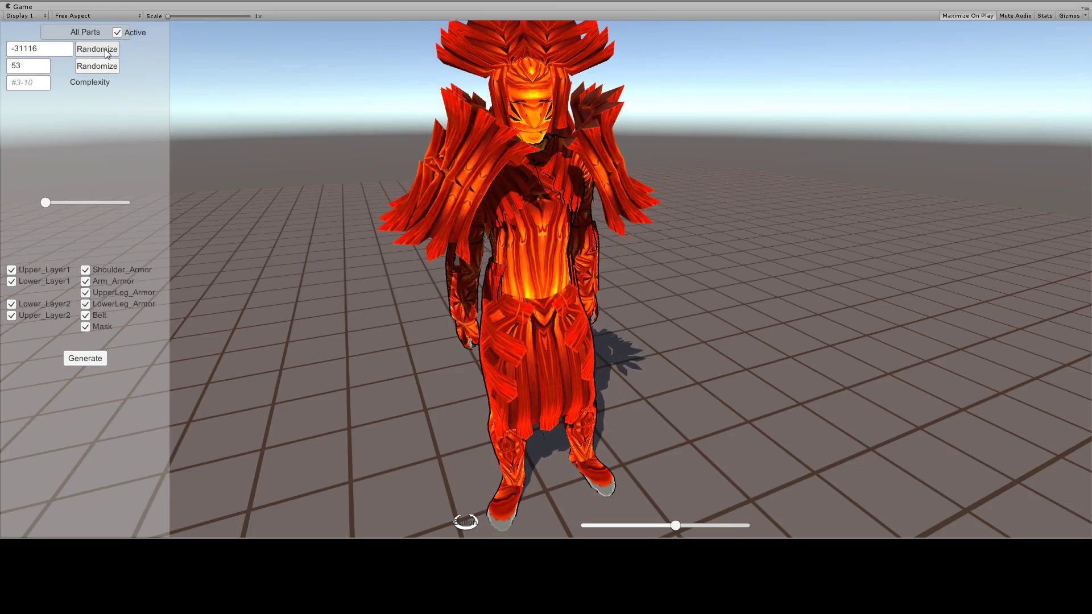
{"action": "left_click", "coordinate": [106, 53]}
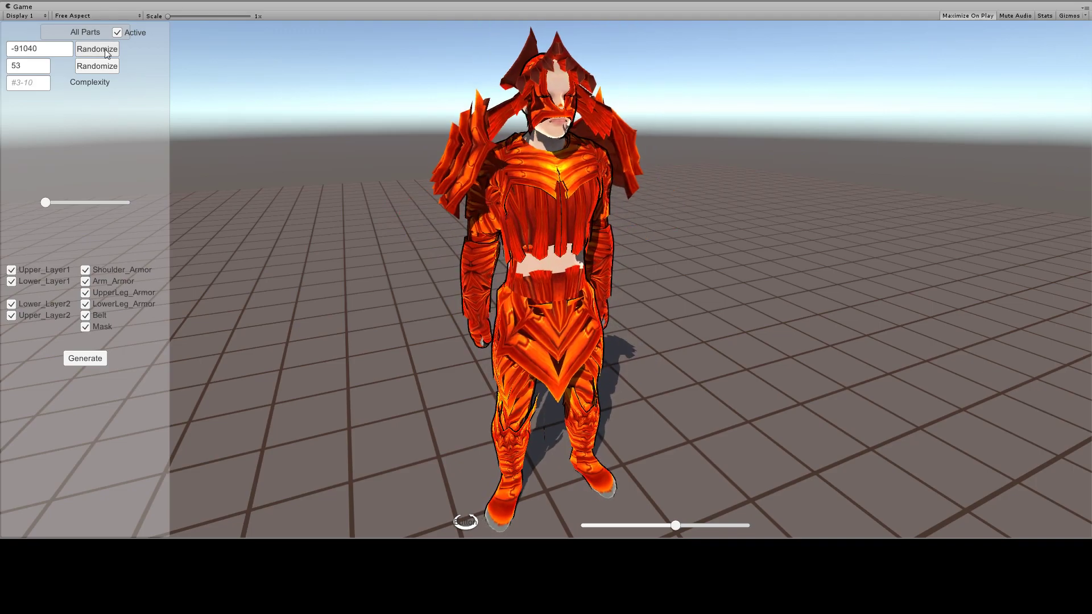
{"action": "left_click", "coordinate": [106, 54]}
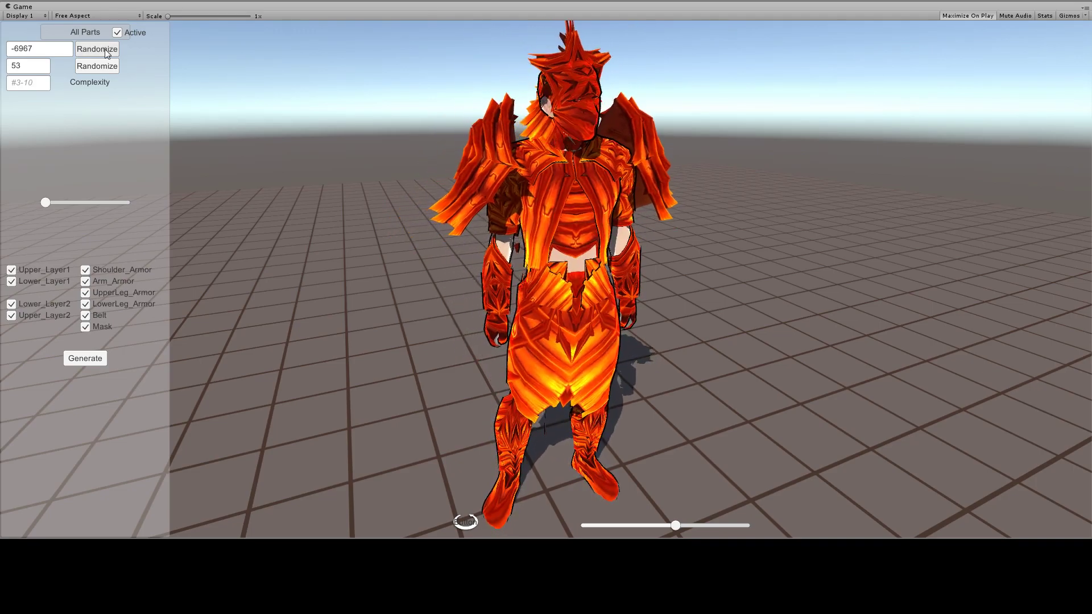
{"action": "left_click", "coordinate": [106, 53]}
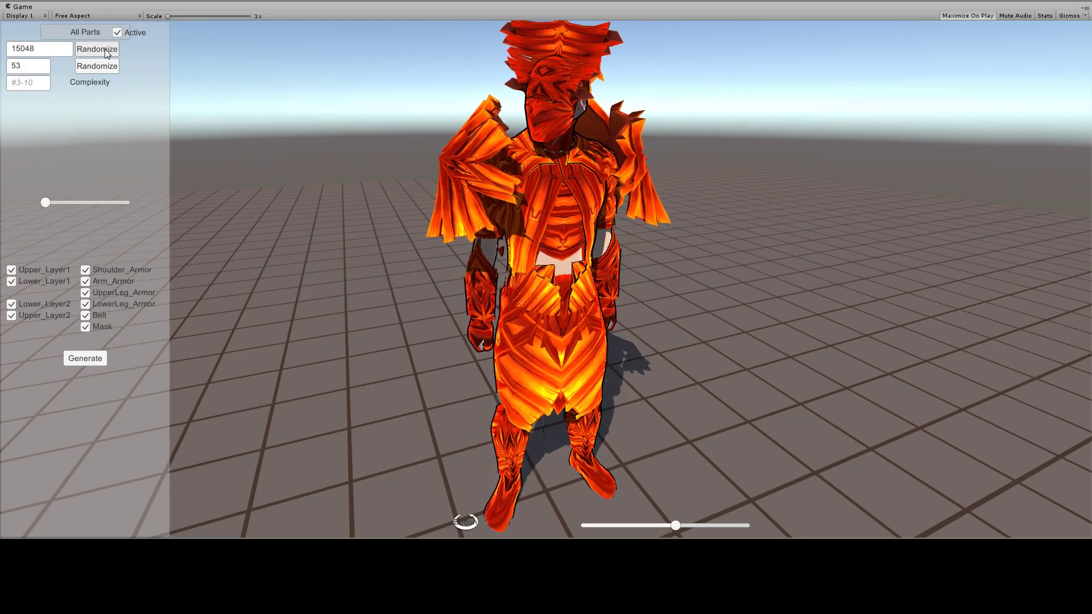
{"action": "left_click", "coordinate": [106, 53]}
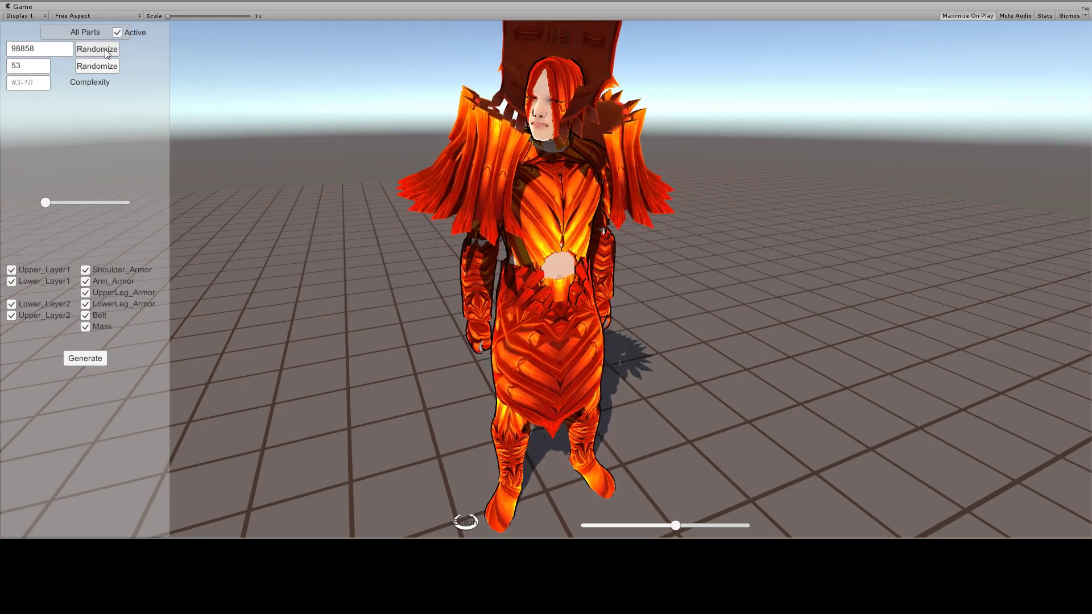
{"action": "left_click", "coordinate": [107, 54]}
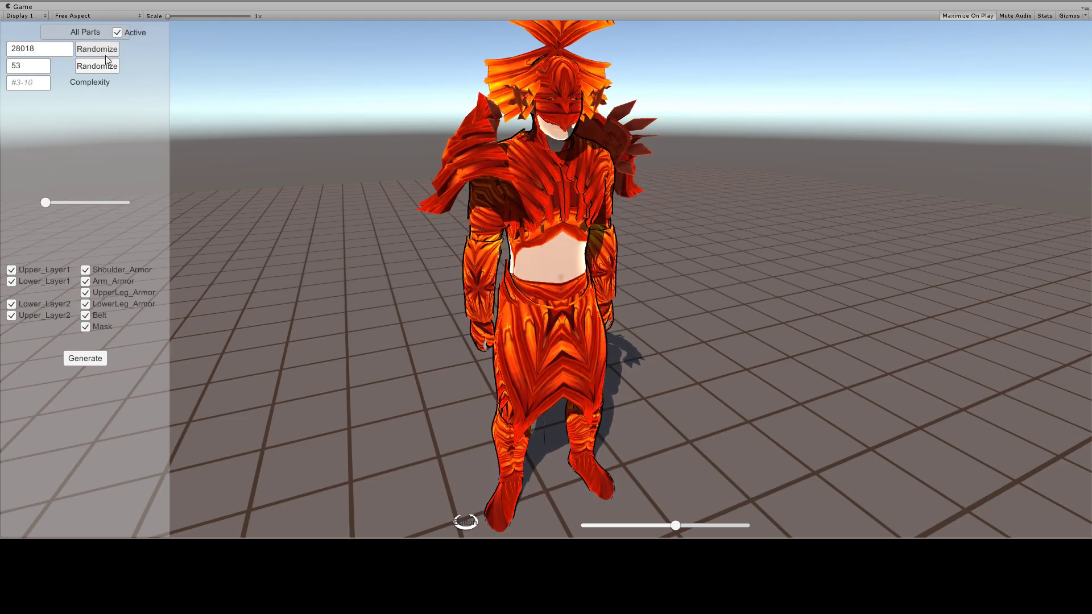
{"action": "left_click", "coordinate": [110, 66]}
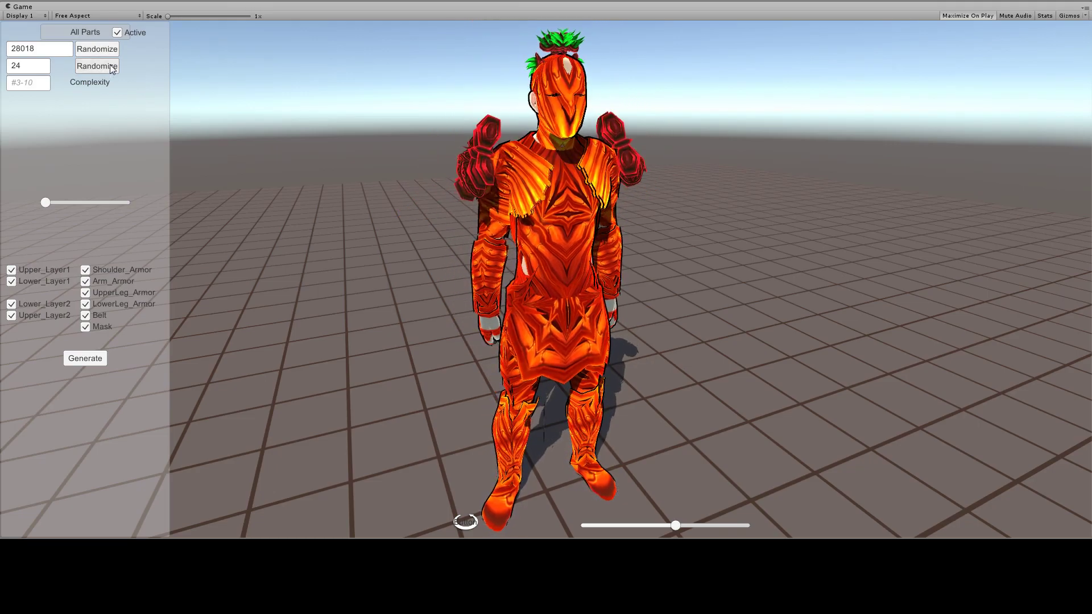
- Reroll parts until part seed -55390, then reroll the texture seed to 16
{"action": "left_click", "coordinate": [104, 51]}
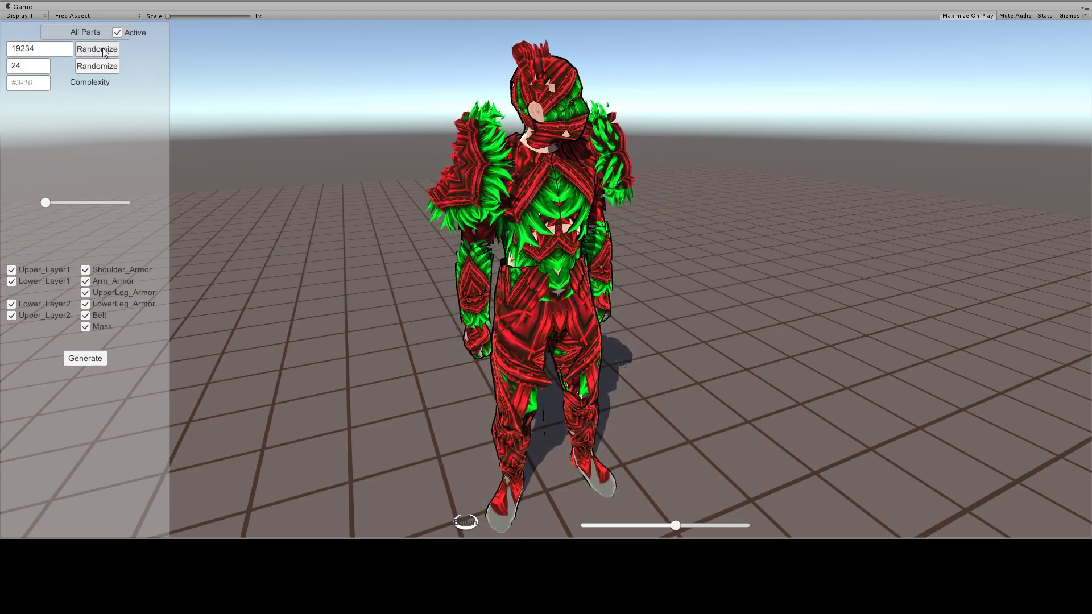
{"action": "left_click", "coordinate": [104, 52]}
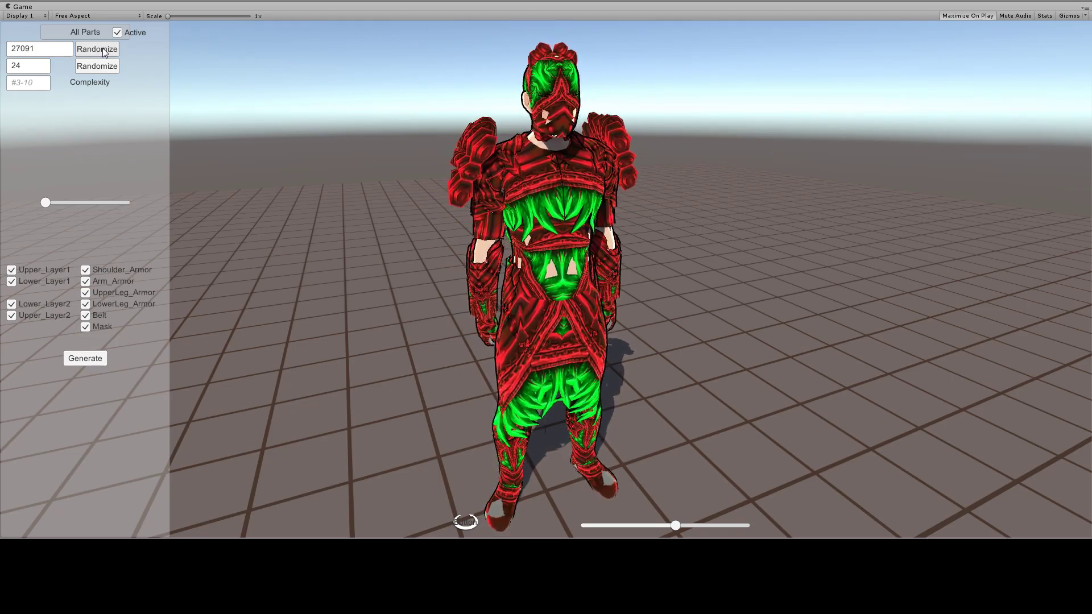
{"action": "left_click", "coordinate": [103, 52]}
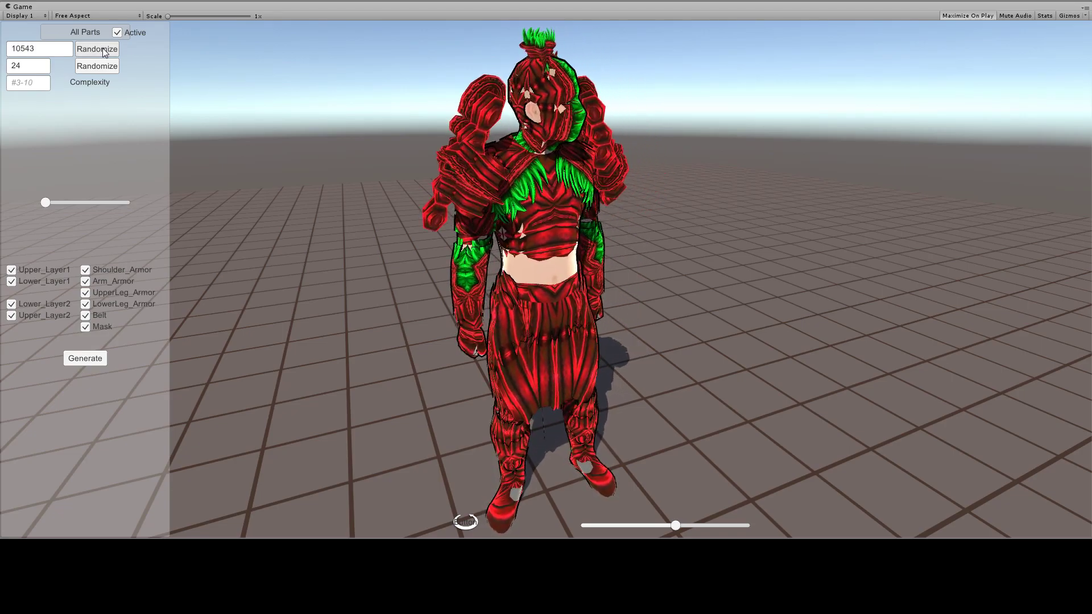
{"action": "left_click", "coordinate": [103, 51]}
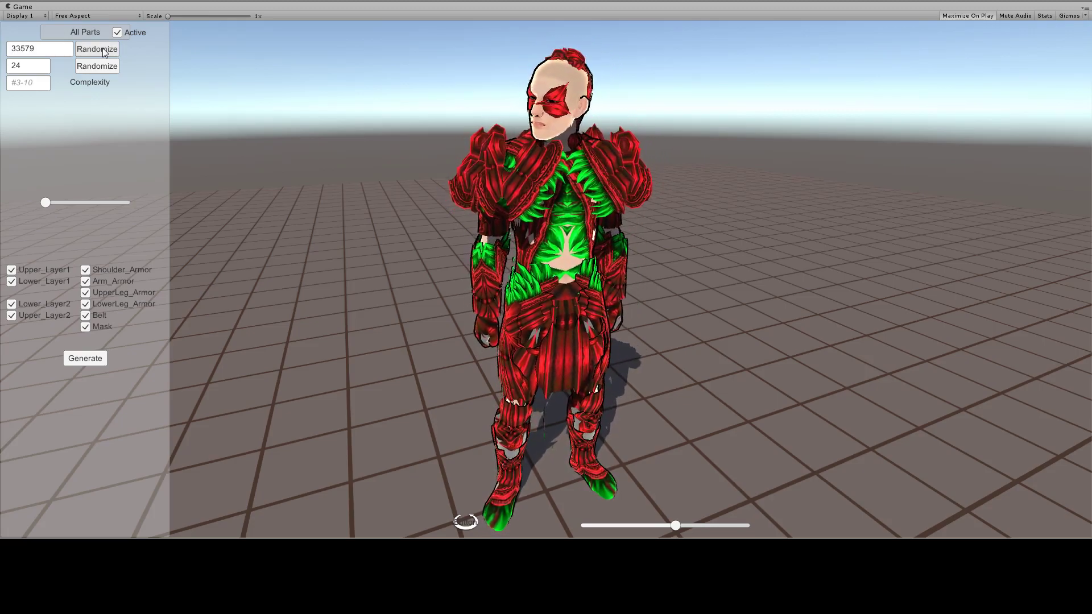
{"action": "left_click", "coordinate": [105, 52]}
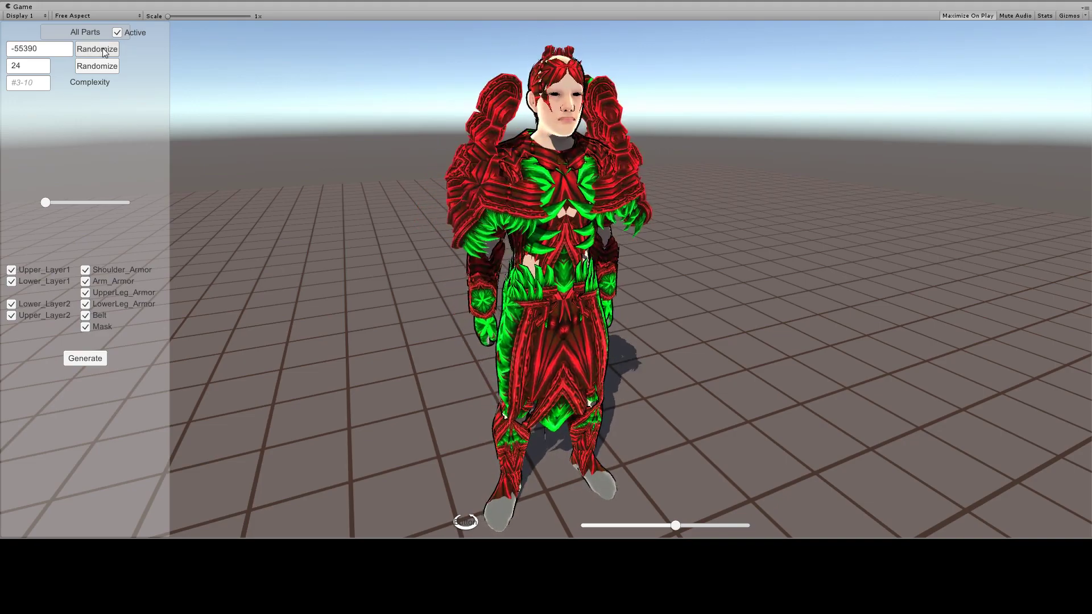
{"action": "left_click", "coordinate": [104, 66]}
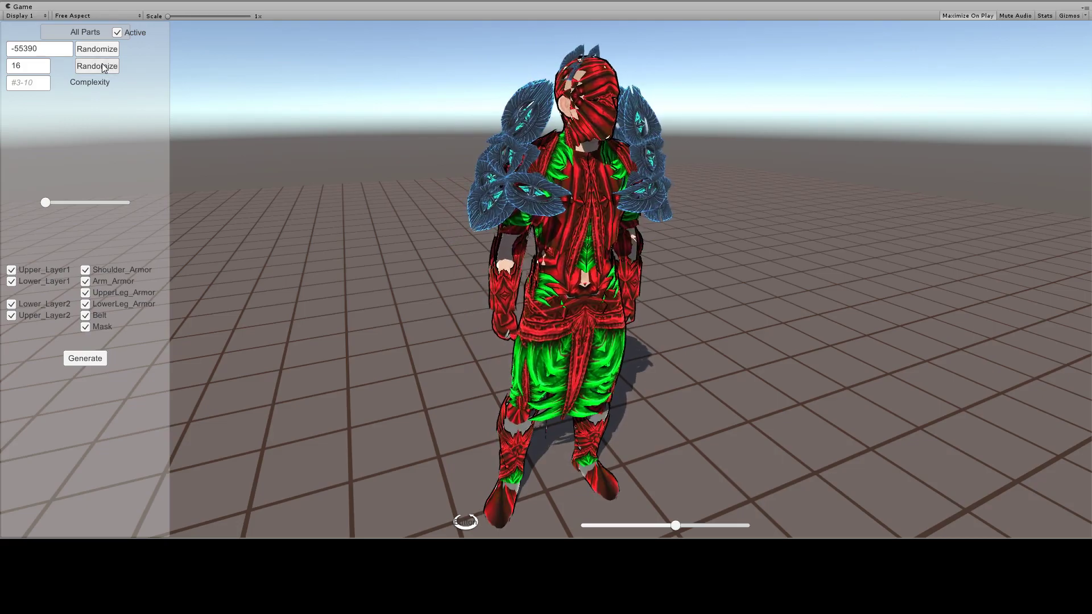
- Re-roll the texture seed twice, then re-roll the armour parts seed several times
{"action": "left_click", "coordinate": [104, 67]}
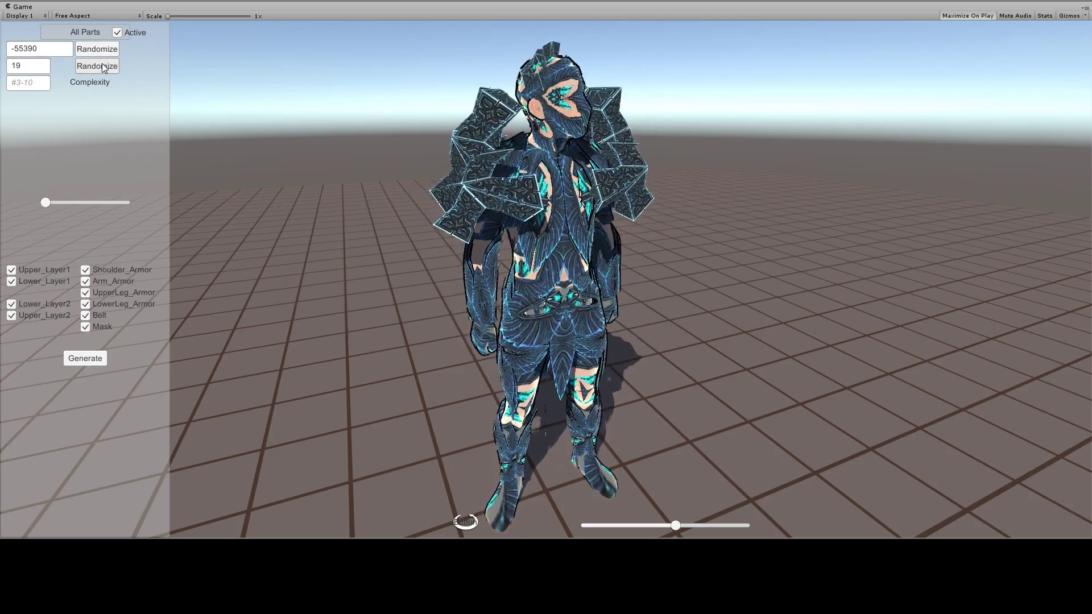
{"action": "left_click", "coordinate": [104, 67]}
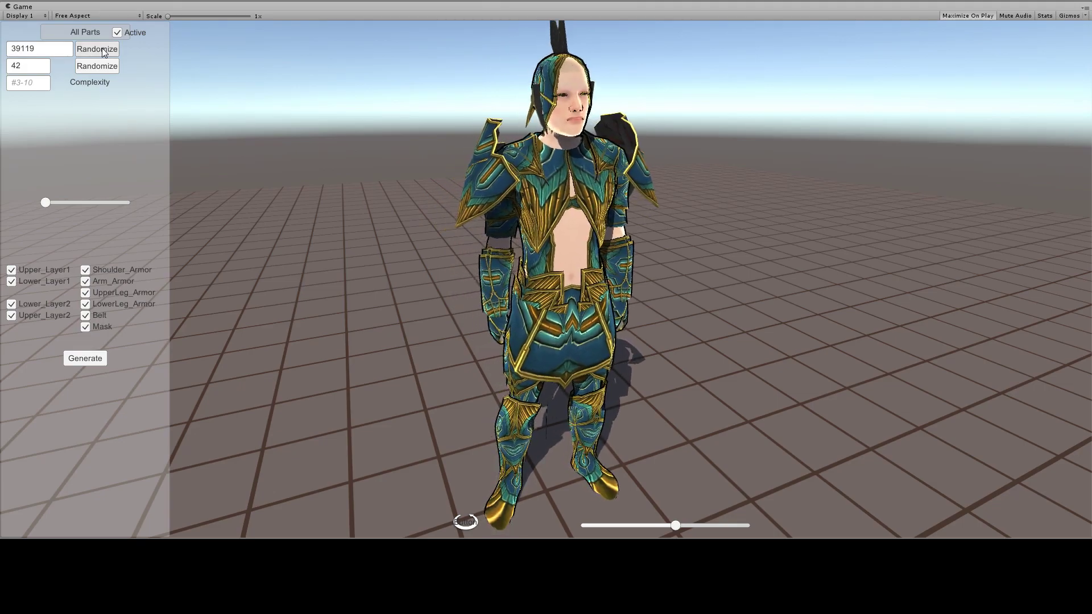
{"action": "left_click", "coordinate": [104, 52]}
{"action": "left_click", "coordinate": [104, 51]}
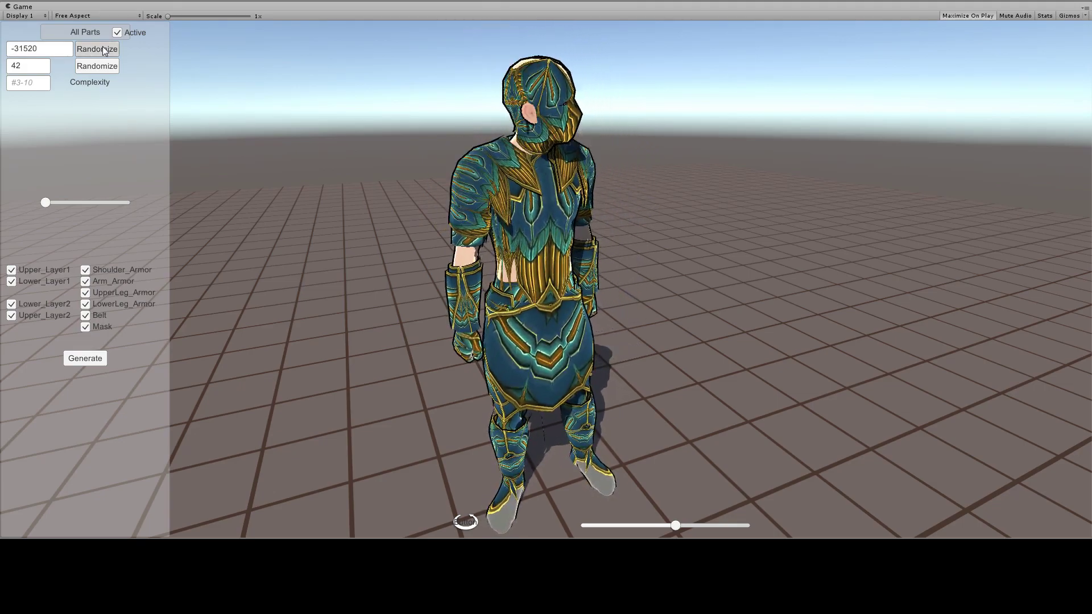
{"action": "left_click", "coordinate": [104, 52]}
{"action": "left_click", "coordinate": [104, 51]}
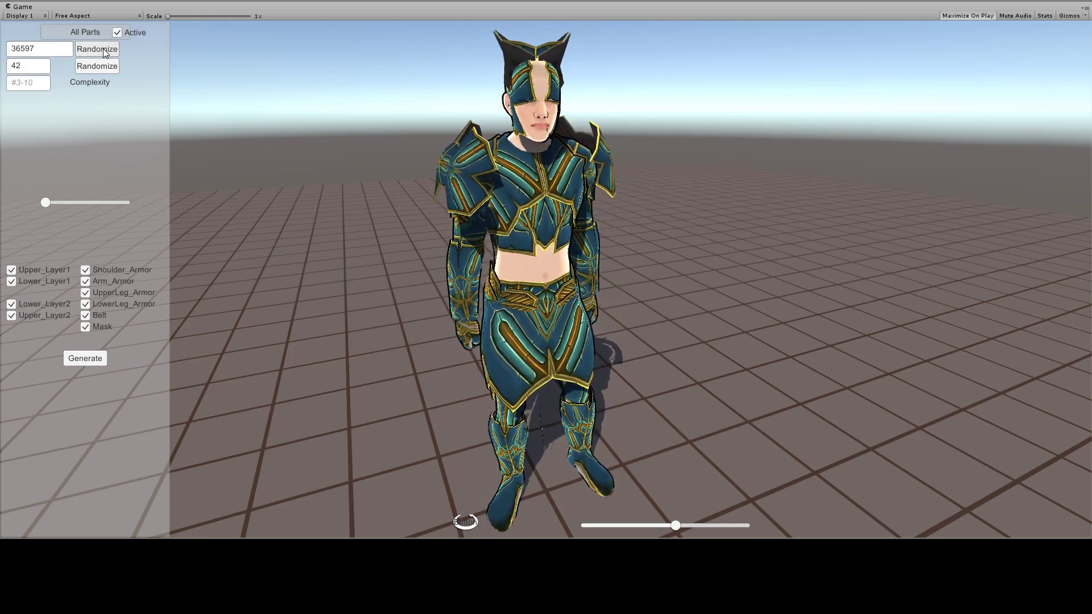
{"action": "left_click", "coordinate": [104, 52]}
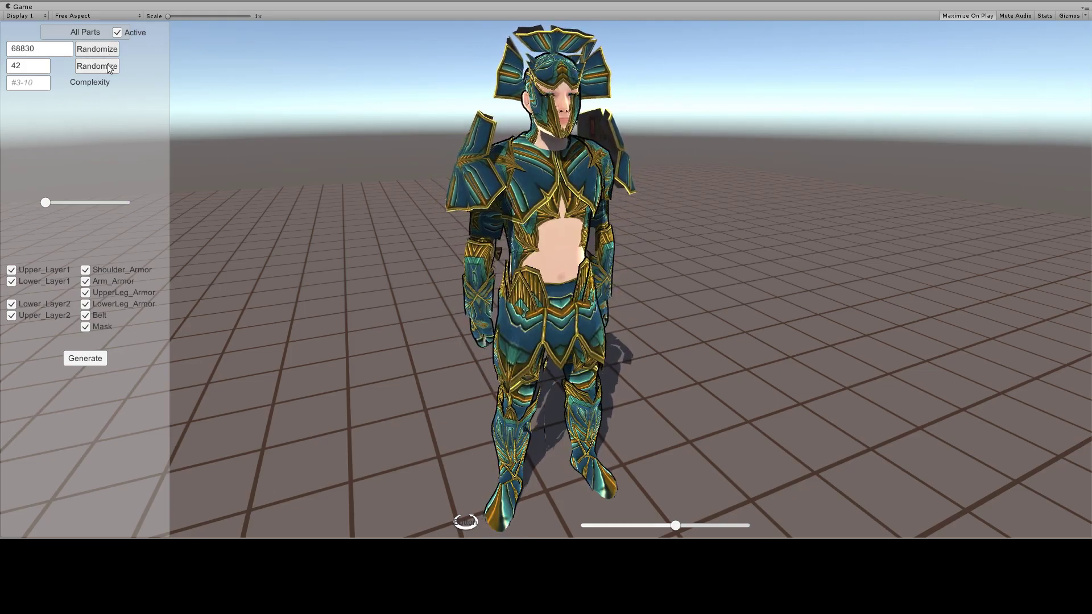
{"action": "left_click", "coordinate": [110, 50]}
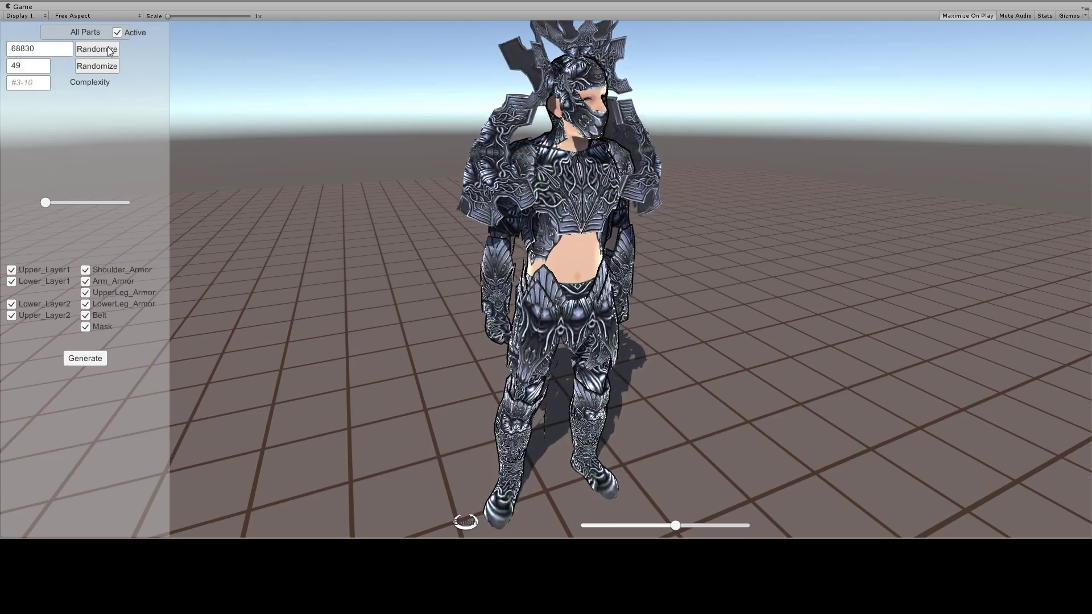
{"action": "left_click", "coordinate": [109, 50]}
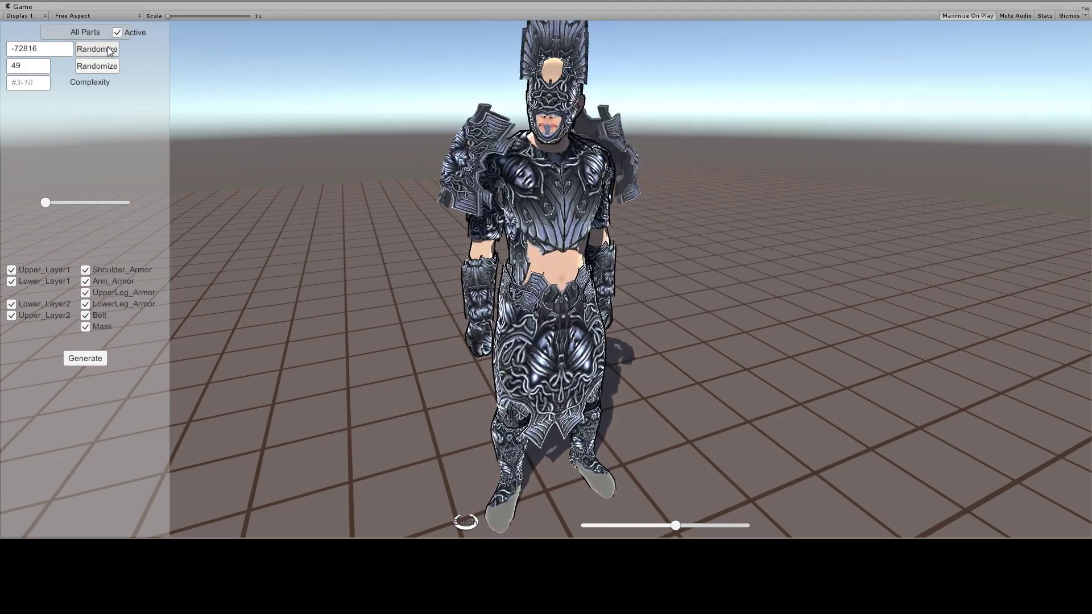
- Cycle through many new texture seeds, with one more part re-roll in between
{"action": "left_click", "coordinate": [108, 69]}
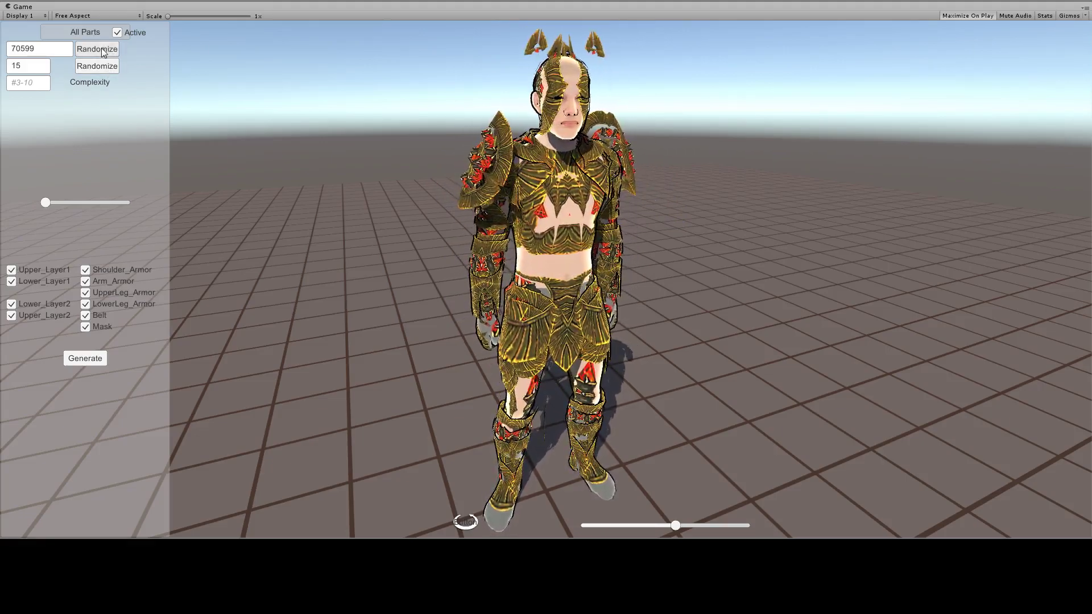
{"action": "left_click", "coordinate": [102, 70]}
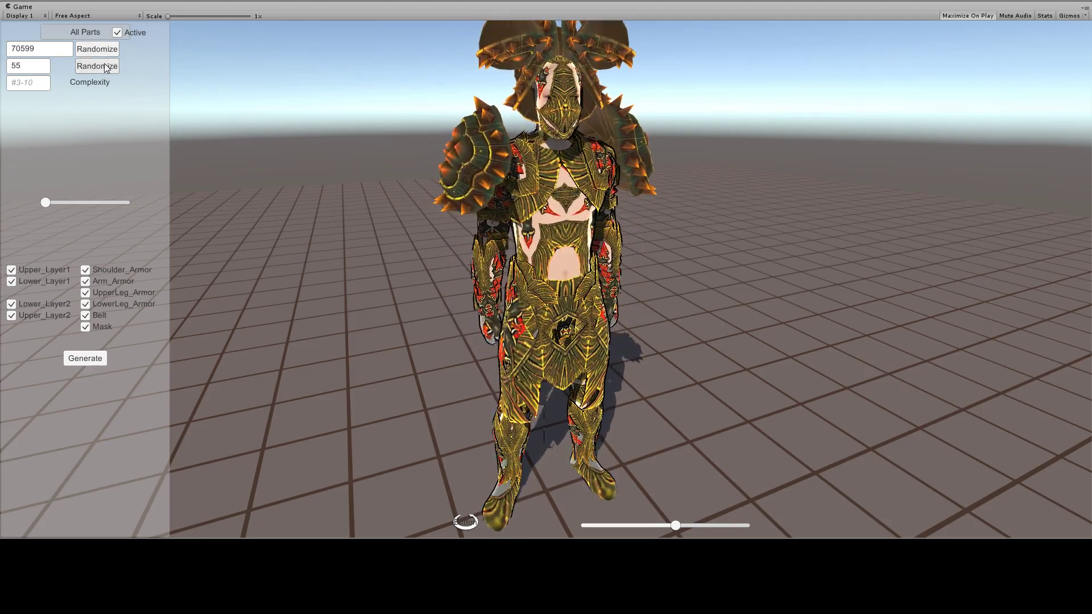
{"action": "left_click", "coordinate": [105, 53]}
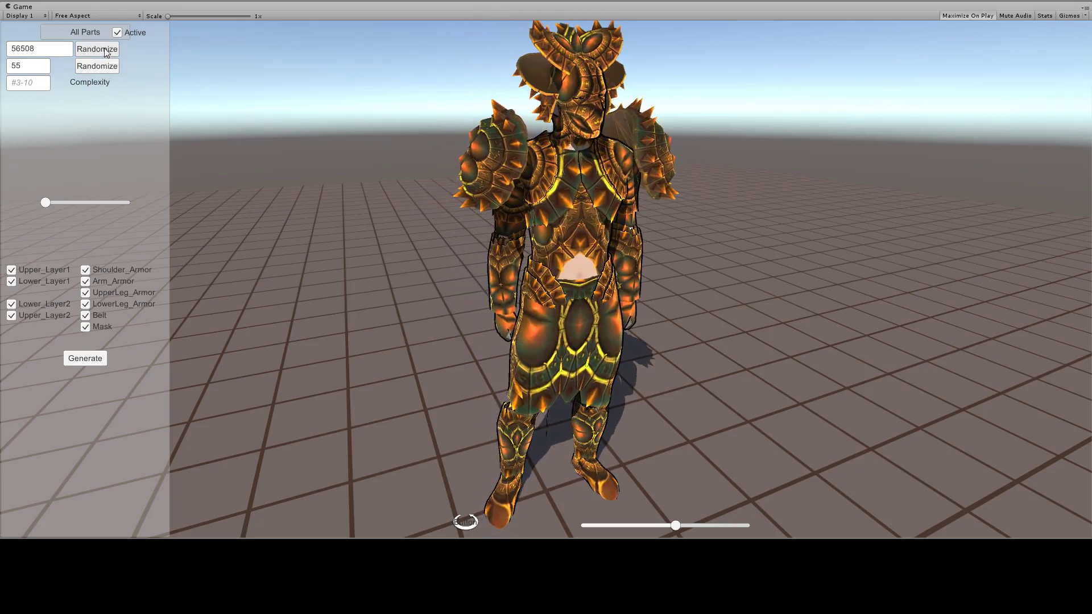
{"action": "left_click", "coordinate": [107, 66]}
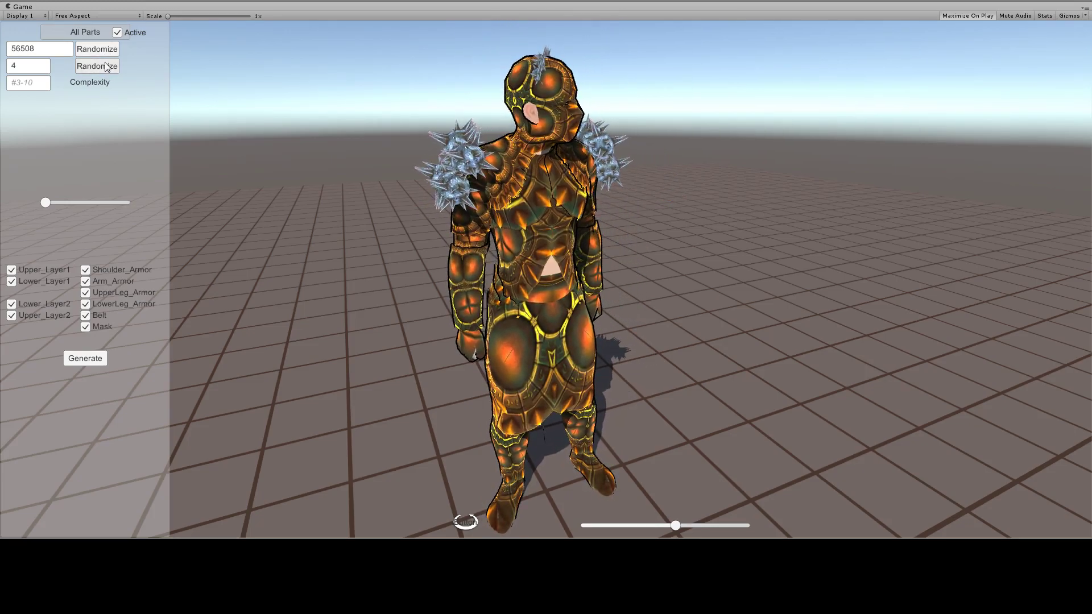
{"action": "left_click", "coordinate": [105, 64]}
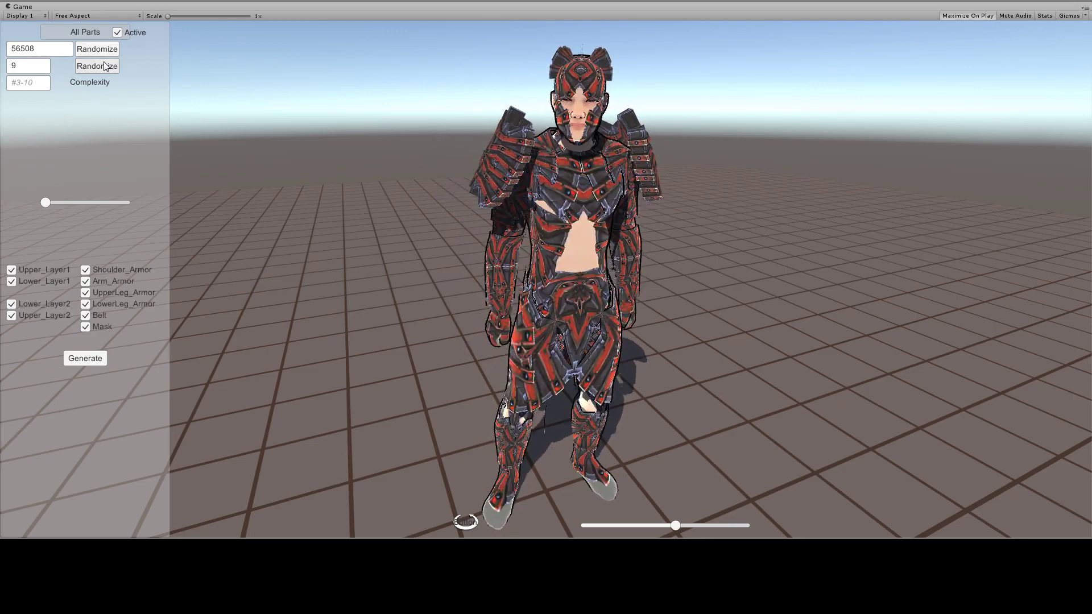
{"action": "left_click", "coordinate": [105, 66]}
{"action": "left_click", "coordinate": [105, 66]}
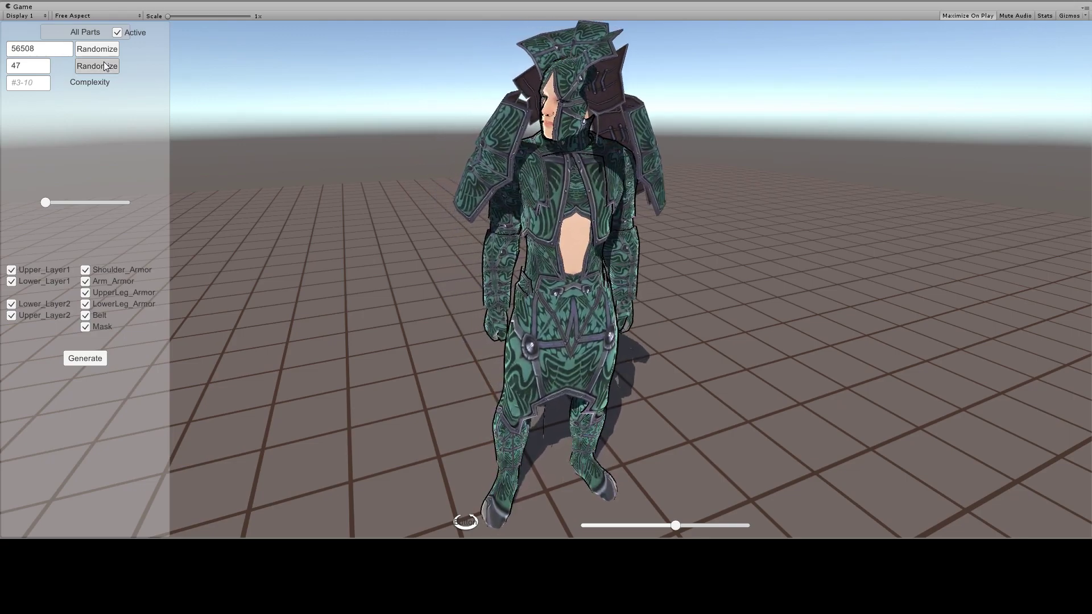
{"action": "left_click", "coordinate": [105, 66]}
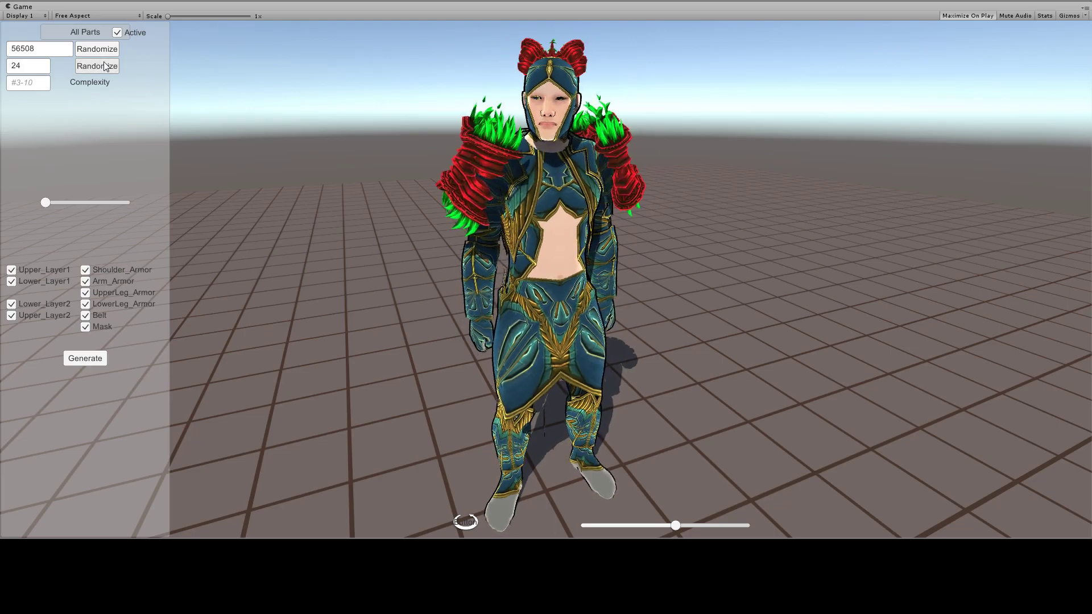
{"action": "left_click", "coordinate": [104, 66]}
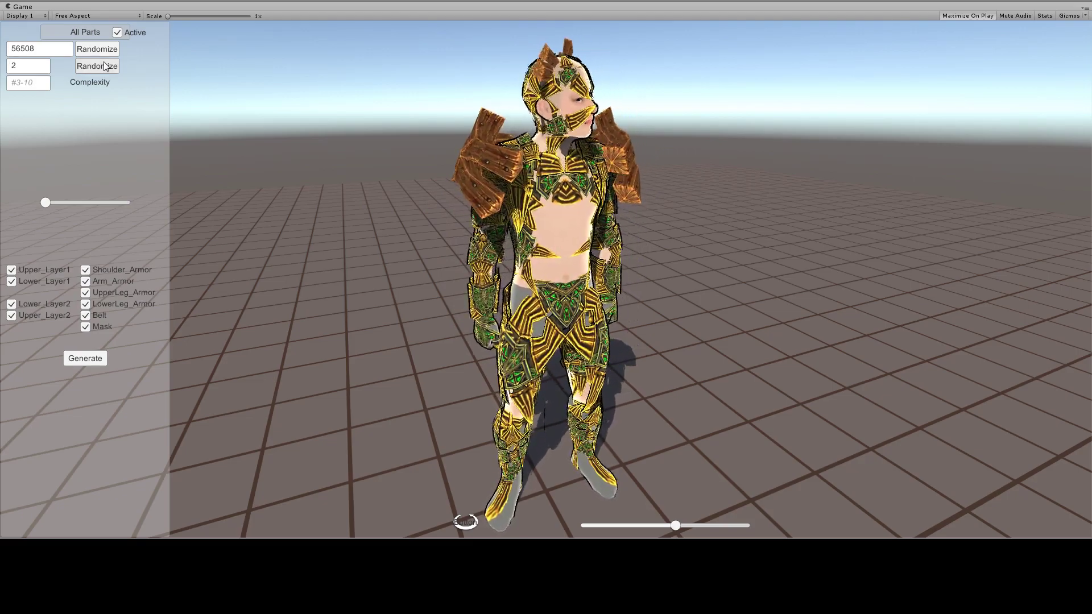
{"action": "left_click", "coordinate": [105, 66]}
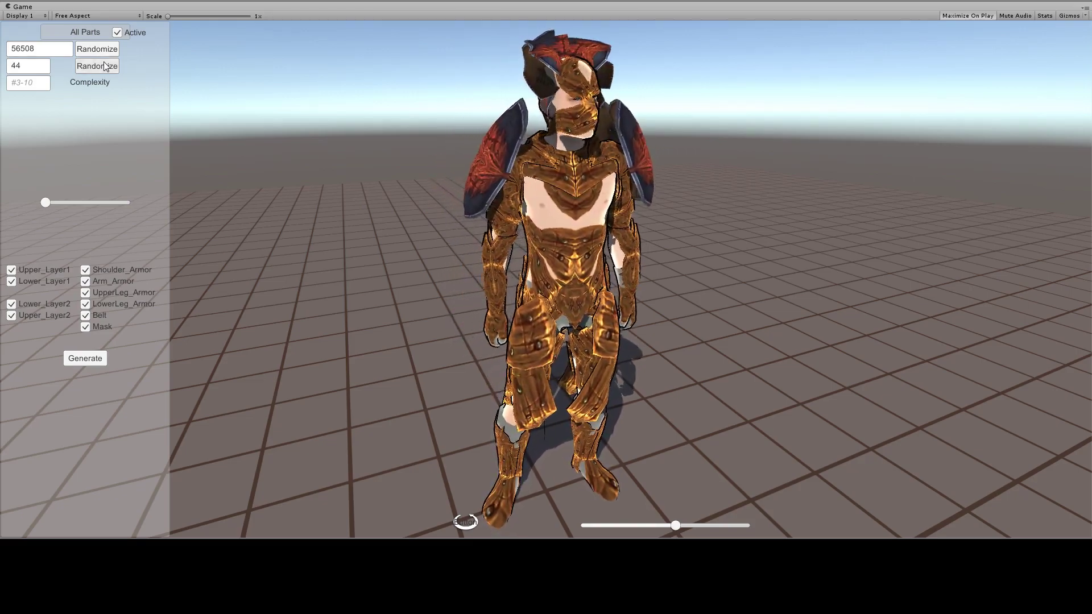
{"action": "left_click", "coordinate": [105, 52]}
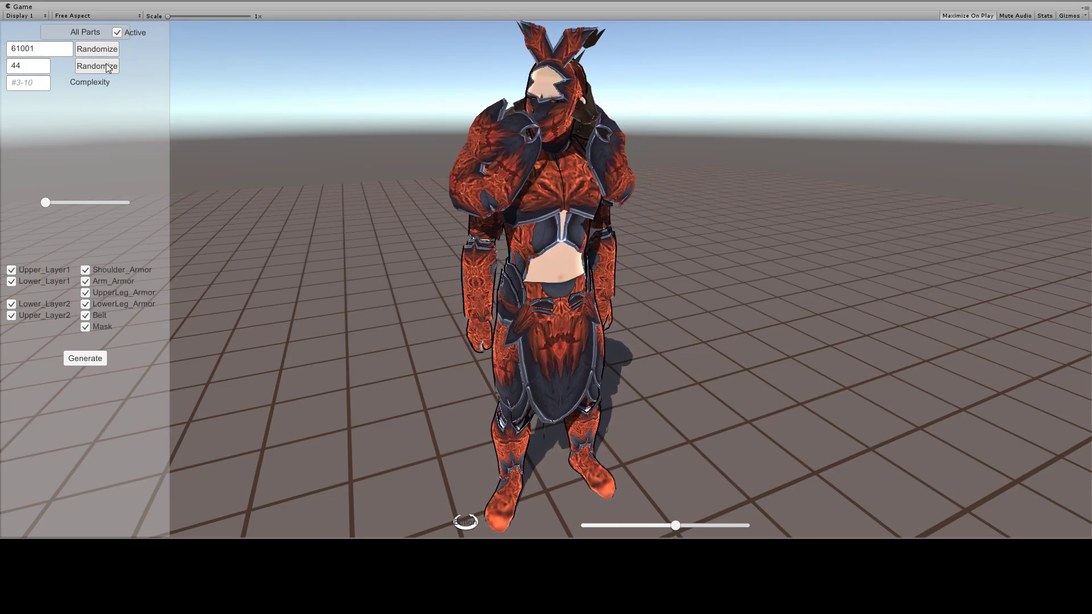
{"action": "left_click", "coordinate": [108, 69]}
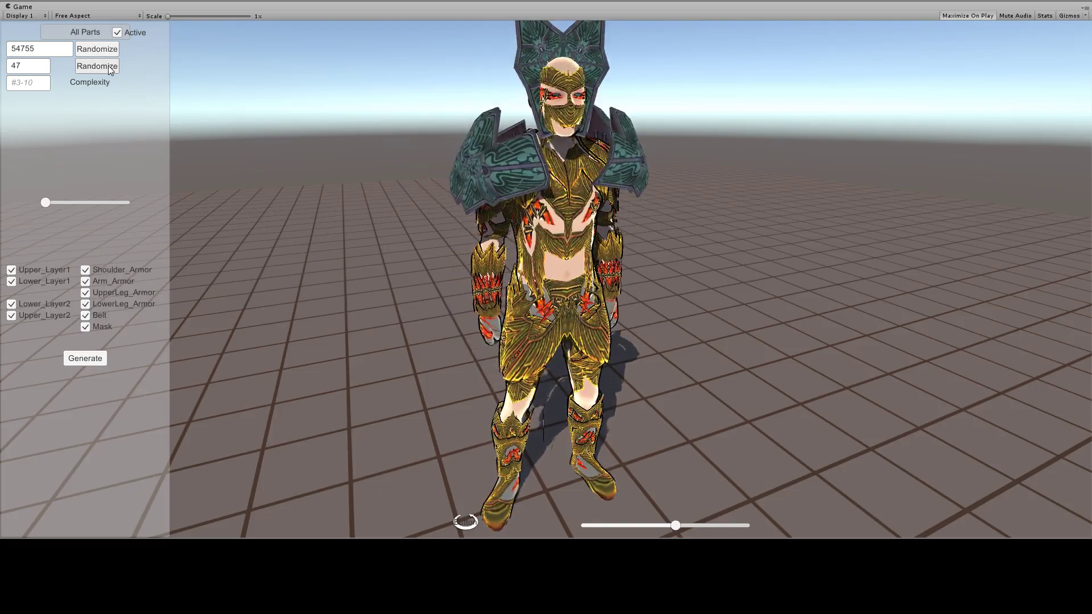
- Keep re-rolling armour parts until the black winged-crest set appears (part seed -87706, texture 56)
{"action": "left_click", "coordinate": [111, 53]}
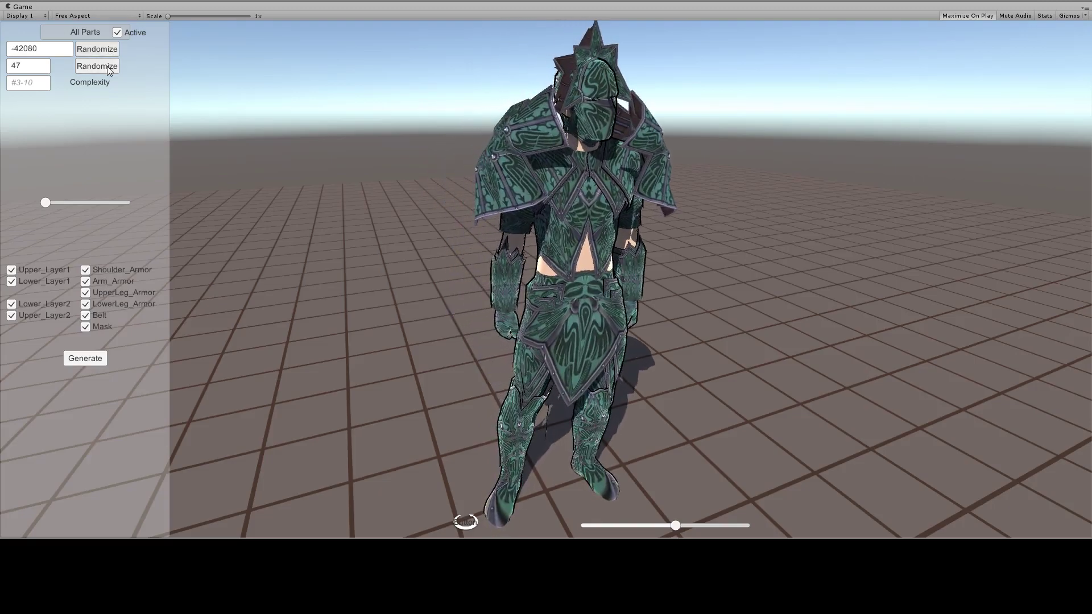
{"action": "left_click", "coordinate": [107, 67]}
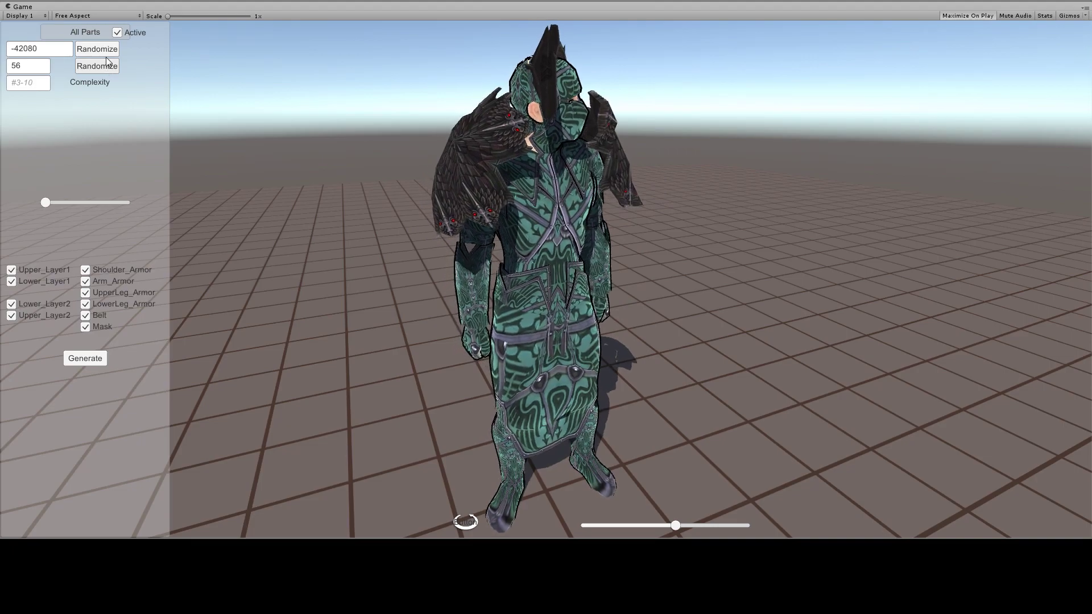
{"action": "left_click", "coordinate": [106, 52]}
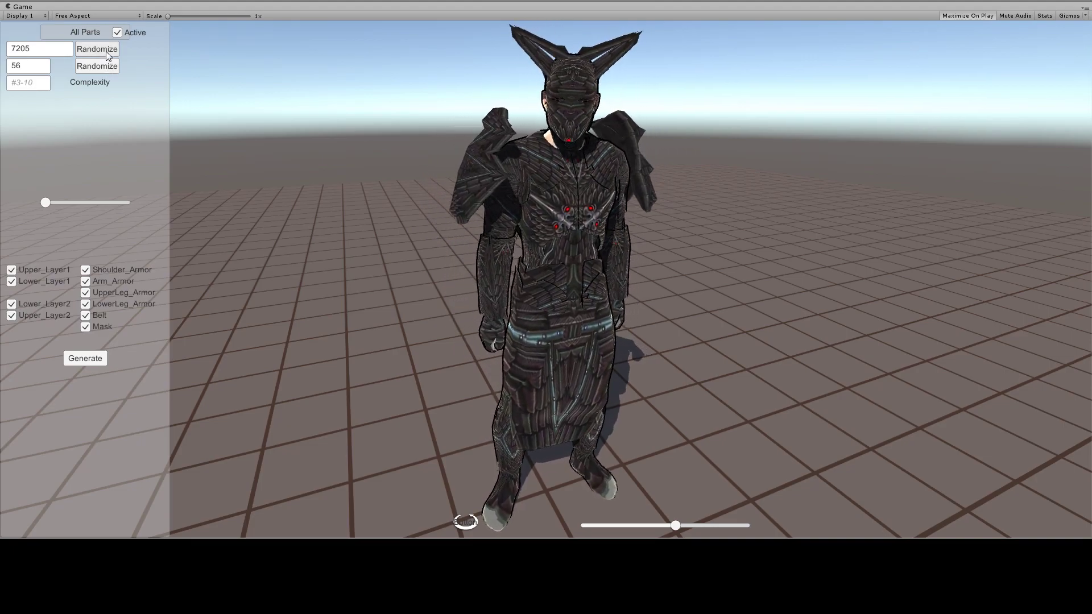
{"action": "left_click", "coordinate": [106, 51]}
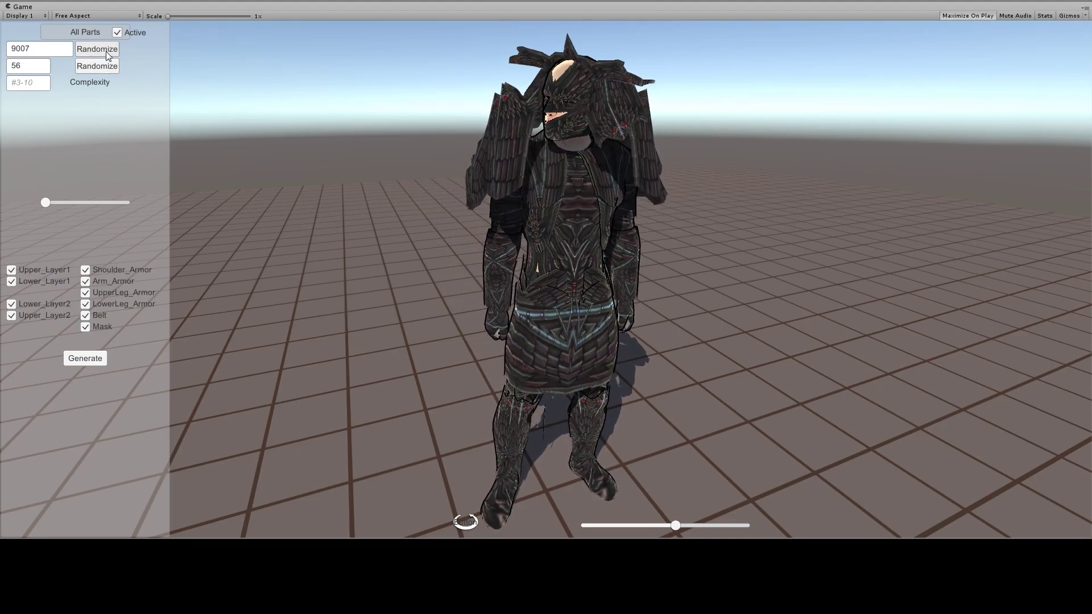
{"action": "left_click", "coordinate": [106, 51]}
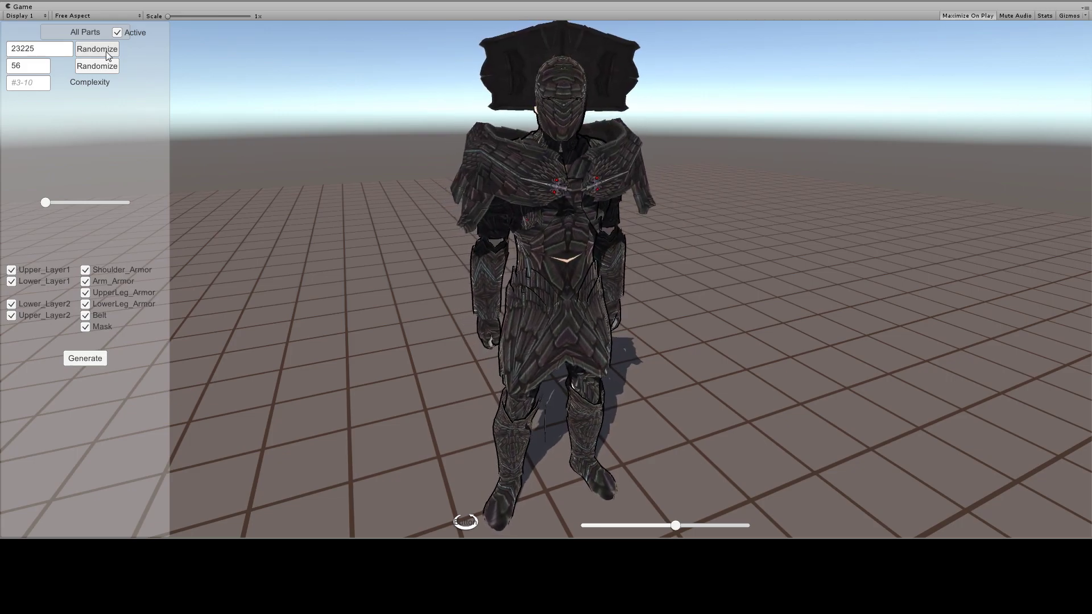
{"action": "left_click", "coordinate": [106, 51]}
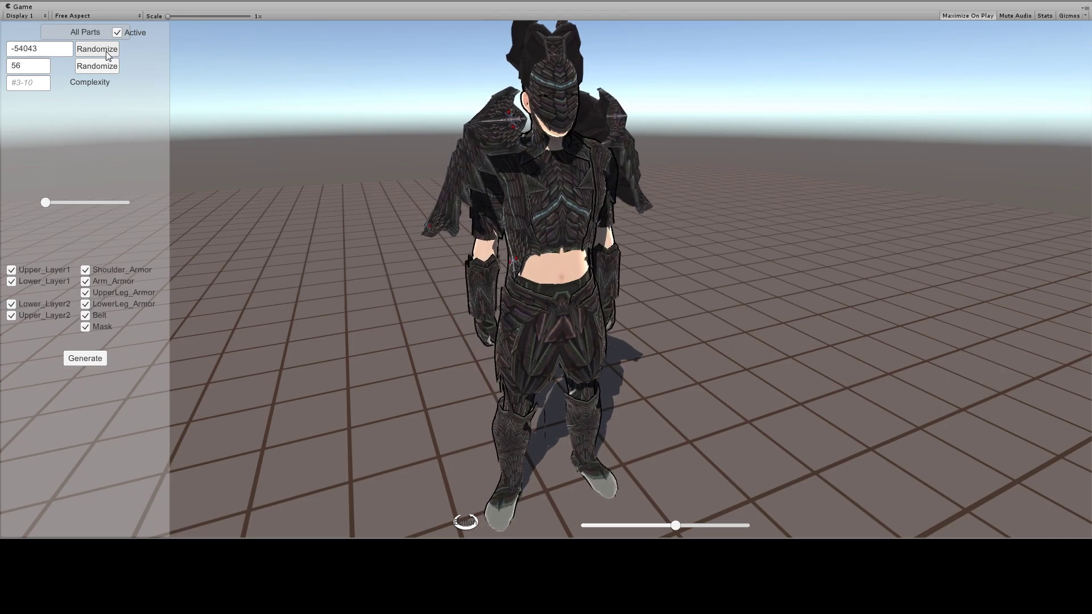
{"action": "left_click", "coordinate": [104, 54]}
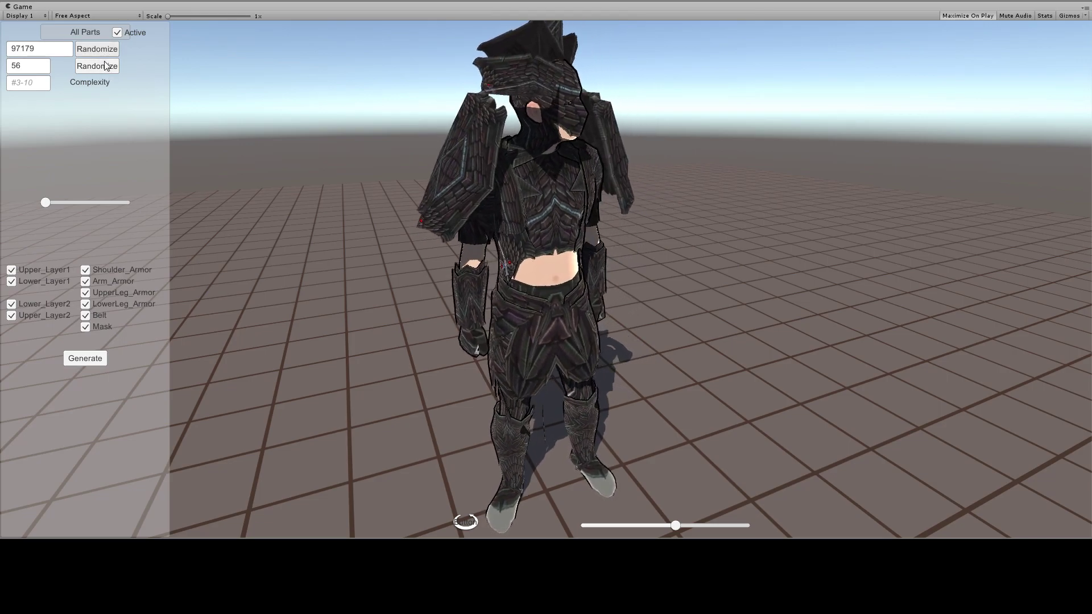
{"action": "left_click", "coordinate": [105, 66]}
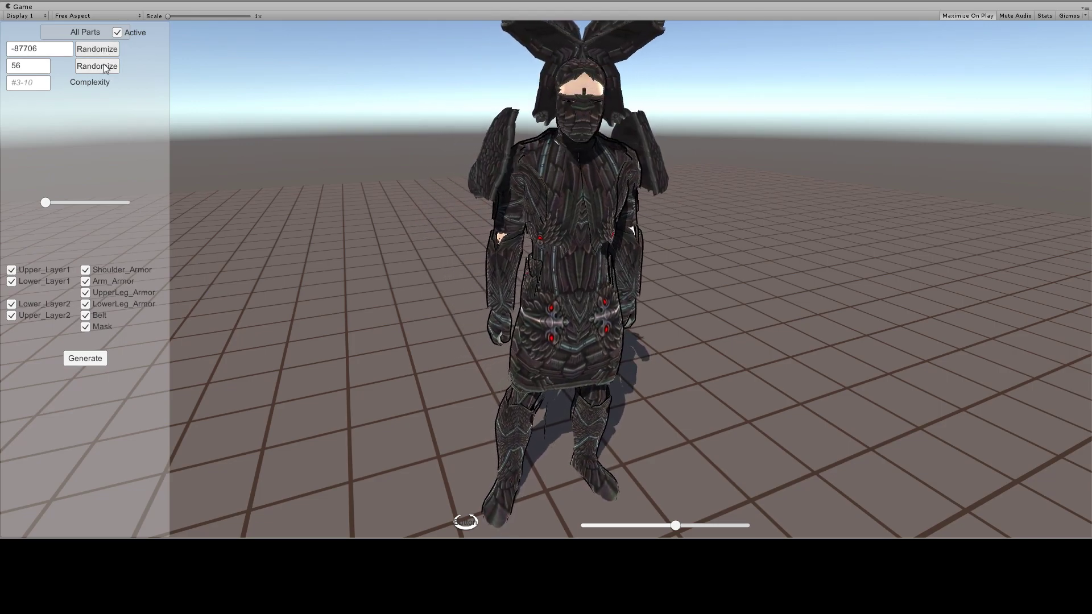
- Repeatedly re-roll the texture seed to cycle through armour colour schemes
{"action": "left_click", "coordinate": [106, 67]}
{"action": "left_click", "coordinate": [105, 67]}
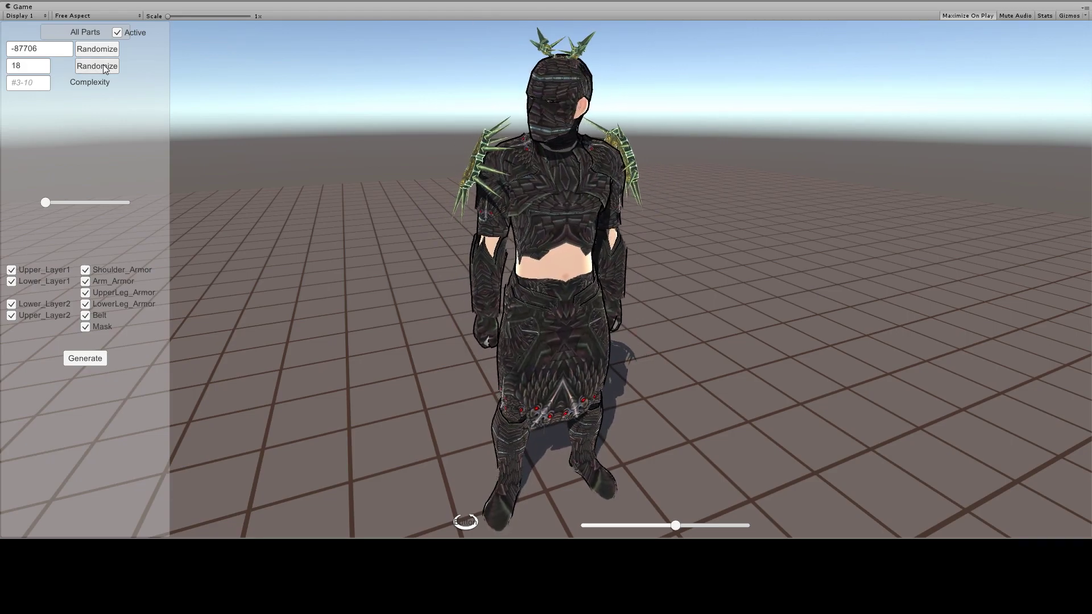
{"action": "left_click", "coordinate": [105, 67]}
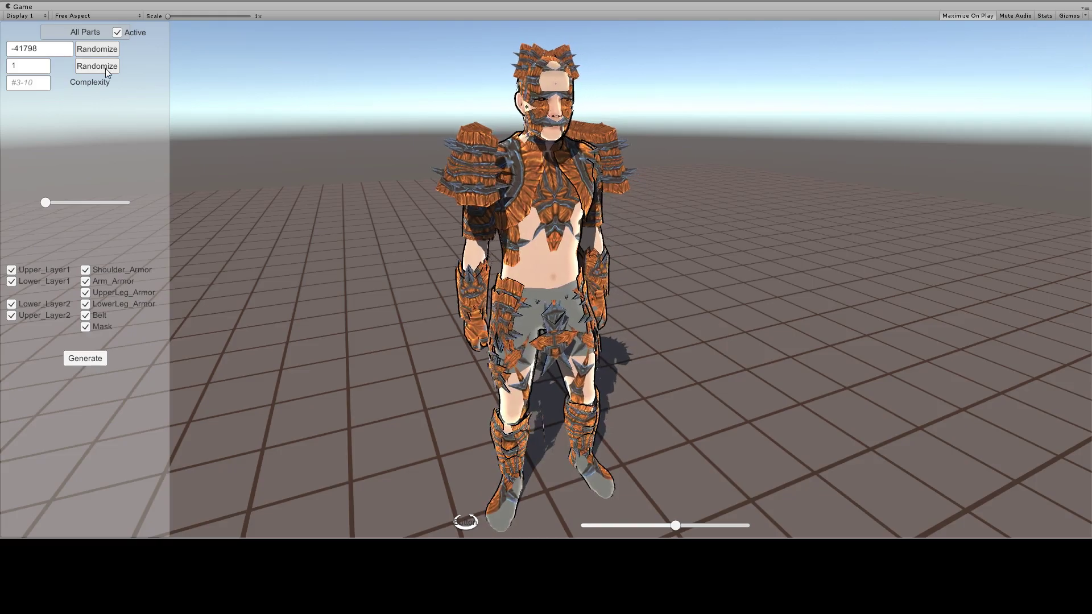
{"action": "left_click", "coordinate": [105, 68]}
{"action": "left_click", "coordinate": [106, 68]}
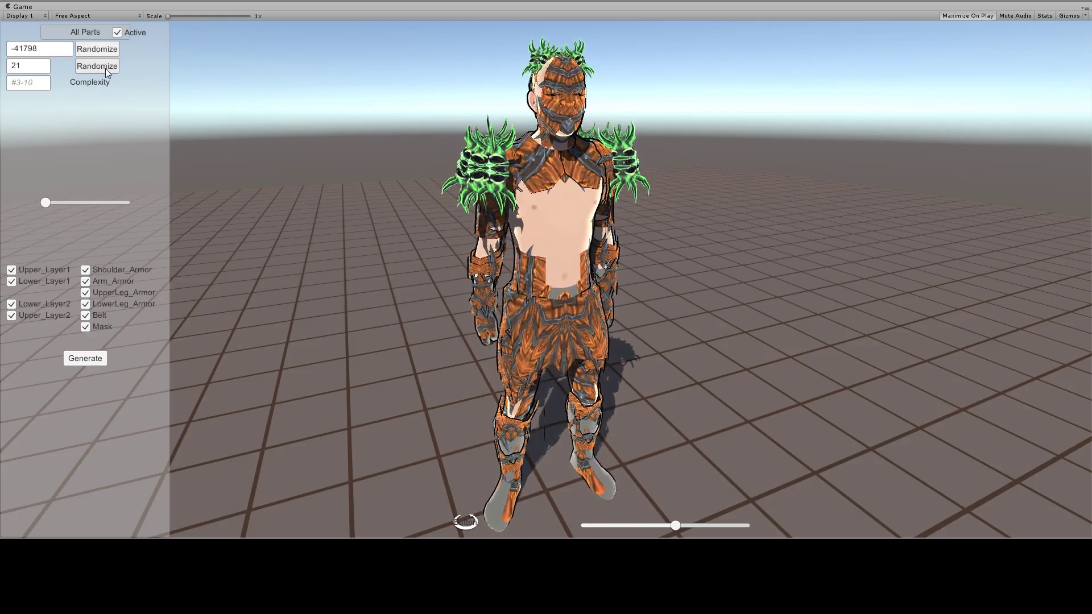
{"action": "left_click", "coordinate": [104, 69]}
{"action": "left_click", "coordinate": [104, 69]}
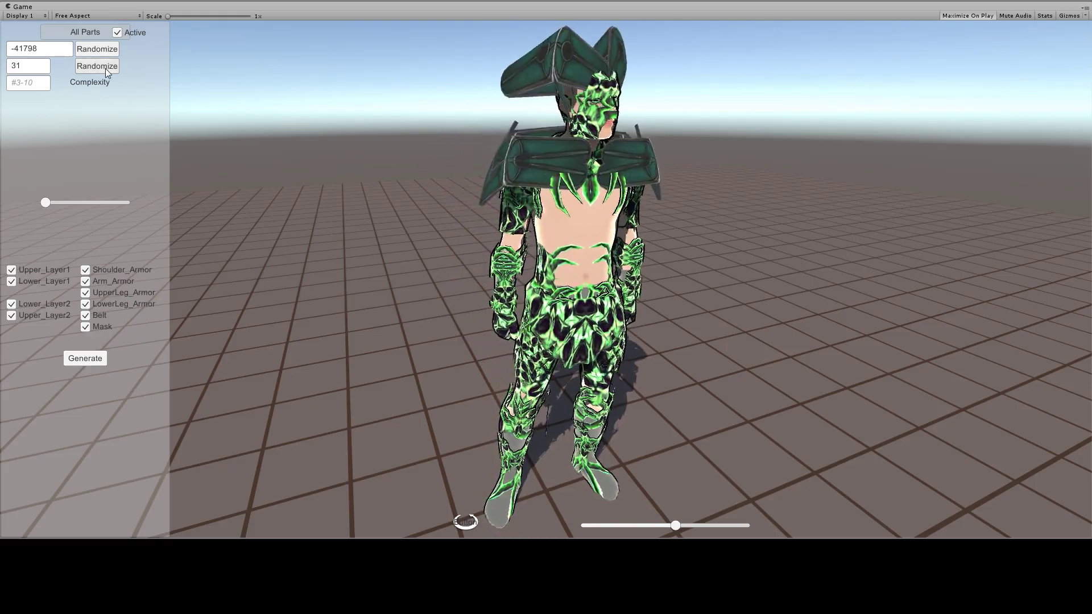
{"action": "left_click", "coordinate": [105, 68]}
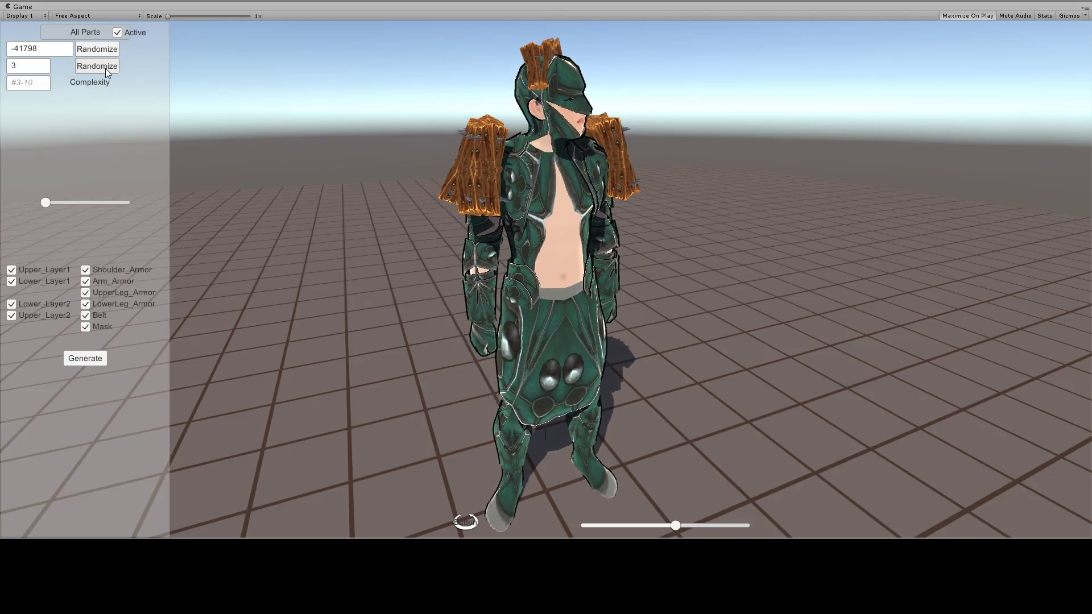
{"action": "left_click", "coordinate": [105, 68]}
{"action": "left_click", "coordinate": [105, 68]}
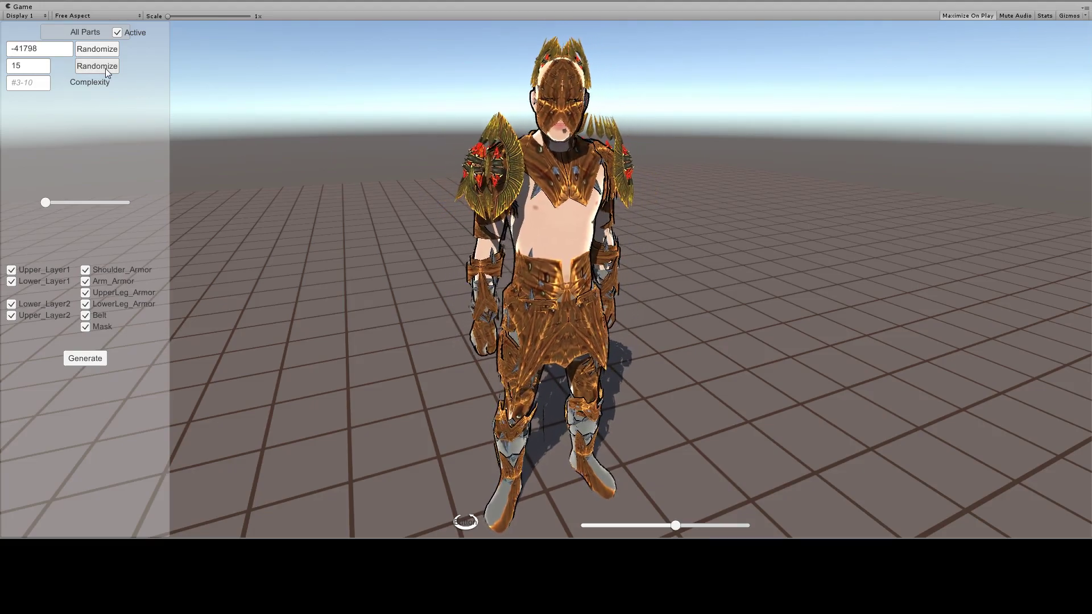
- Settle on texture 14, then re-roll parts to get seed 32712's cyan-glowing blue armour
{"action": "left_click", "coordinate": [104, 68]}
{"action": "left_click", "coordinate": [105, 68]}
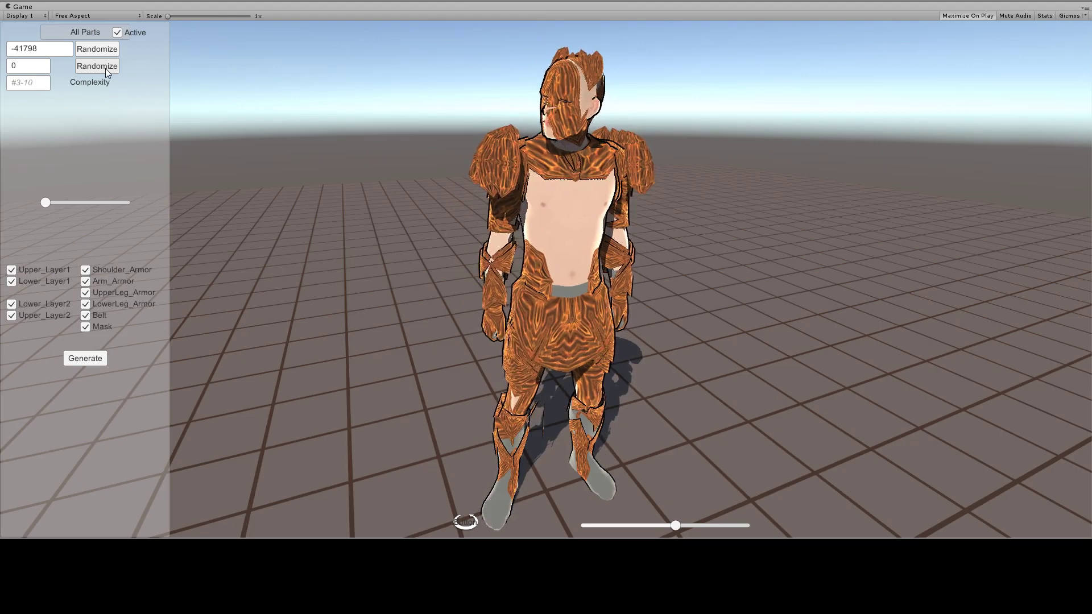
{"action": "left_click", "coordinate": [104, 68]}
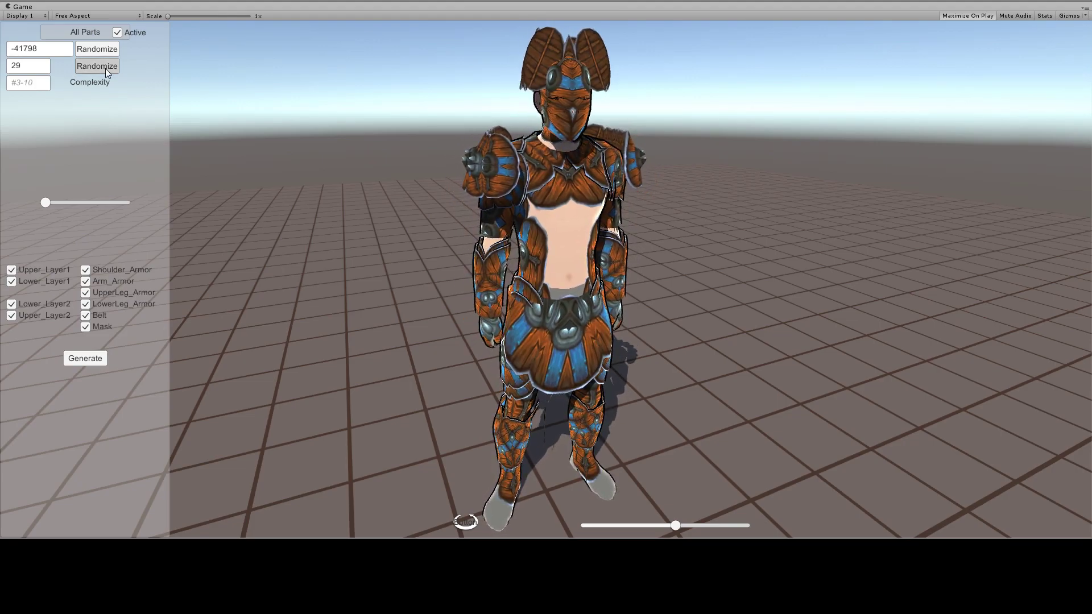
{"action": "left_click", "coordinate": [104, 68]}
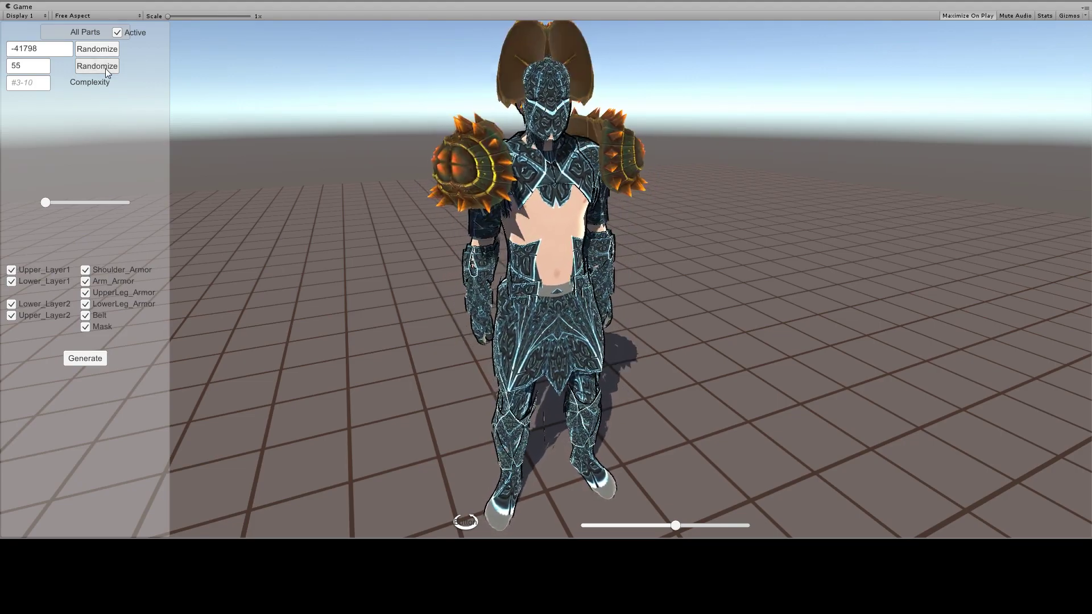
{"action": "left_click", "coordinate": [105, 69]}
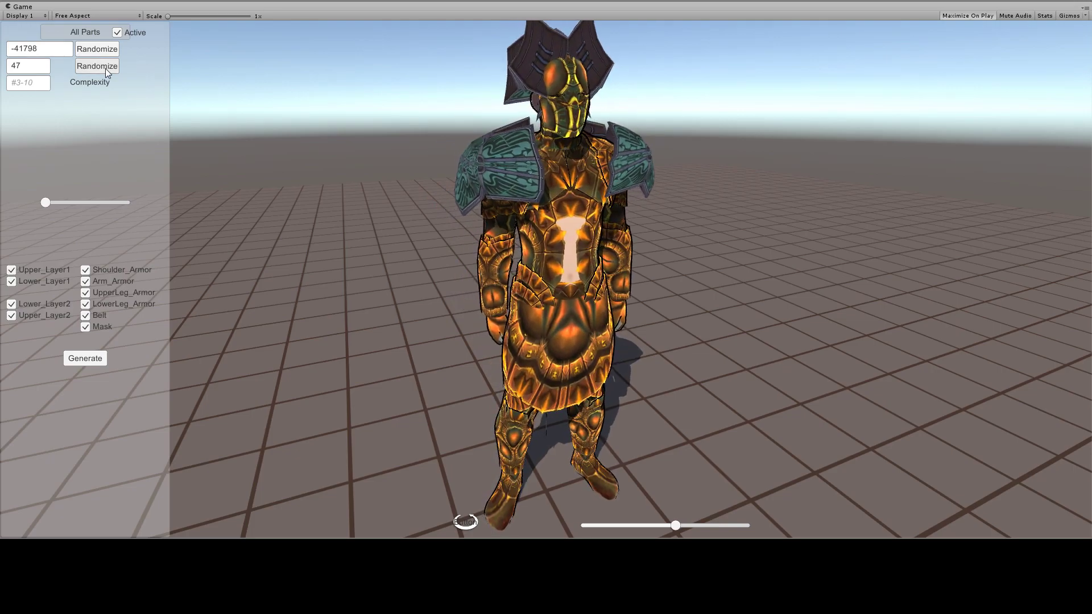
{"action": "left_click", "coordinate": [104, 68]}
{"action": "left_click", "coordinate": [105, 69]}
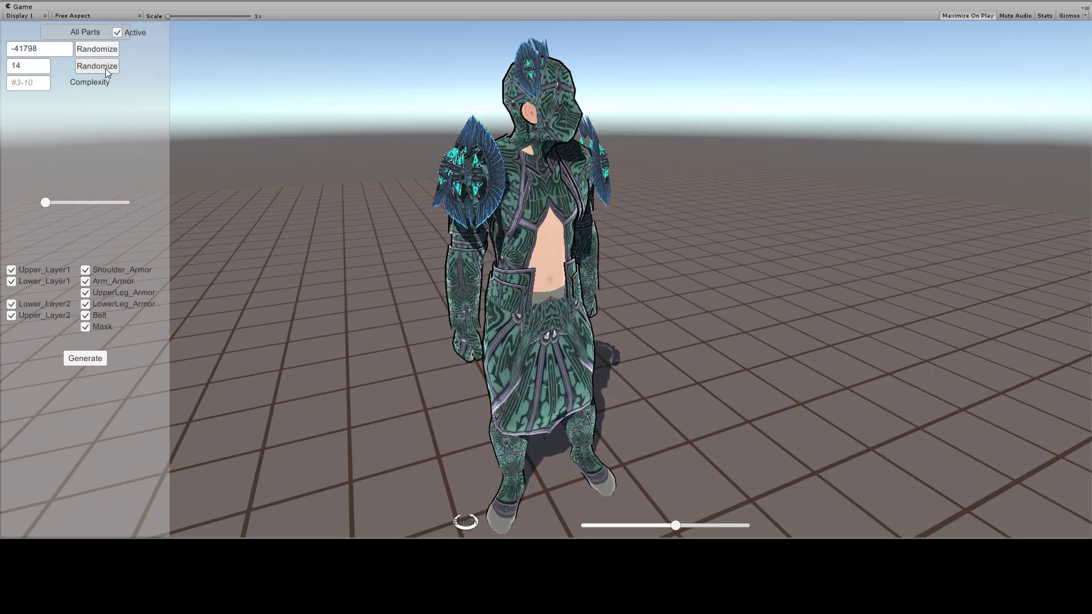
{"action": "left_click", "coordinate": [109, 50]}
- Alternate re-rolling texture and part seeds to try several new armour looks
{"action": "left_click", "coordinate": [103, 67]}
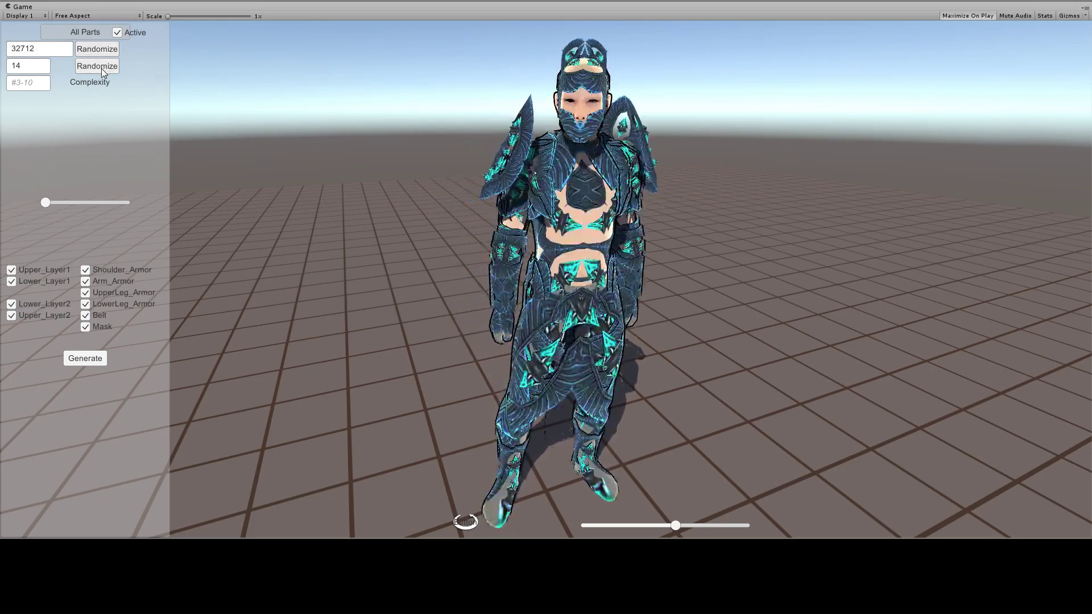
{"action": "left_click", "coordinate": [101, 68]}
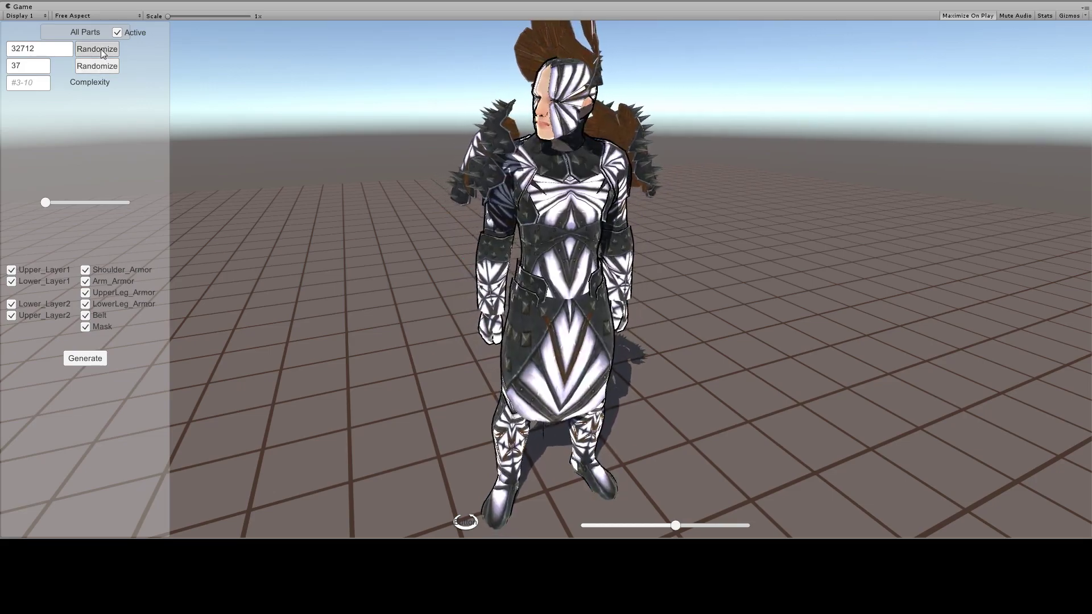
{"action": "left_click", "coordinate": [101, 49]}
{"action": "left_click", "coordinate": [106, 66]}
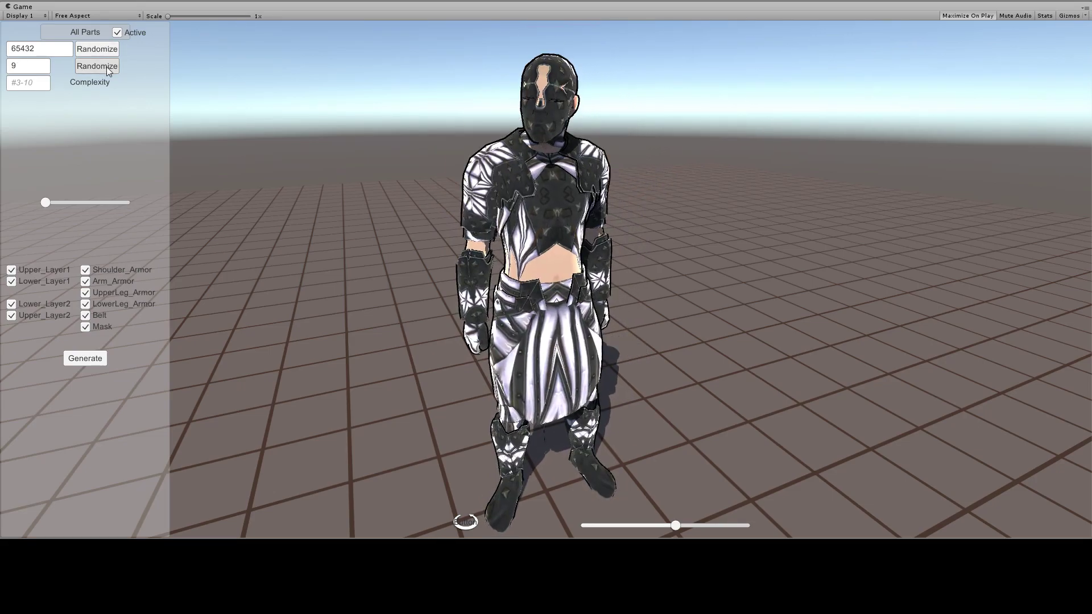
{"action": "left_click", "coordinate": [100, 53]}
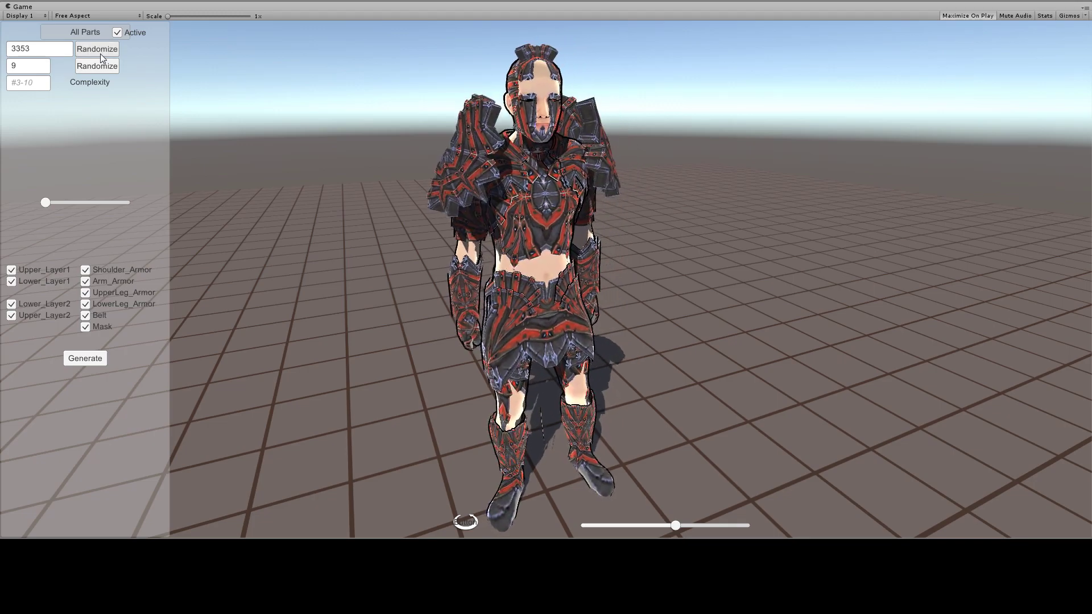
{"action": "left_click", "coordinate": [100, 53]}
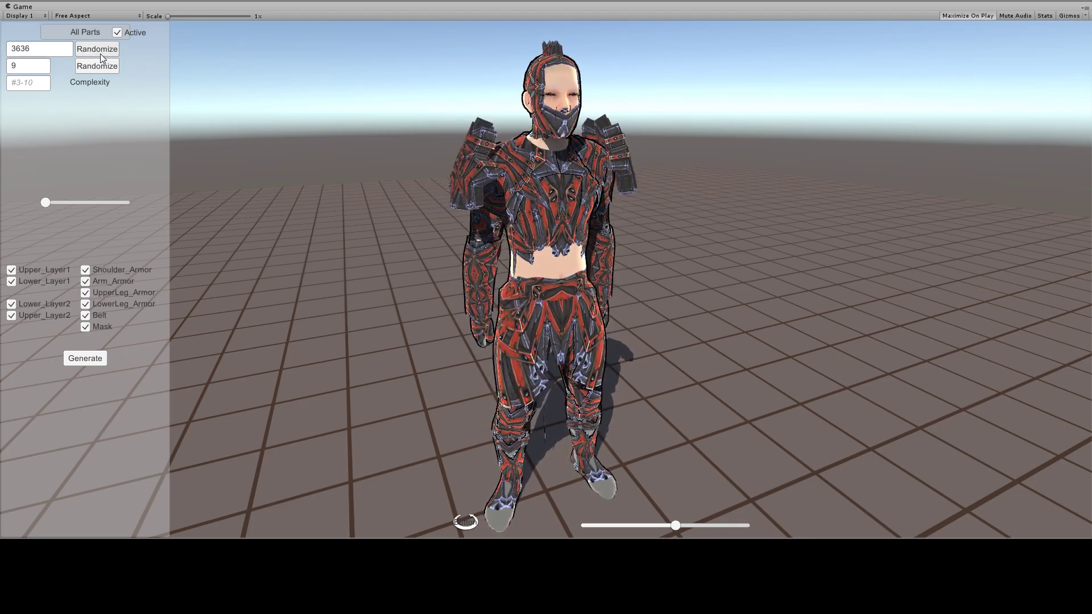
{"action": "left_click", "coordinate": [100, 53]}
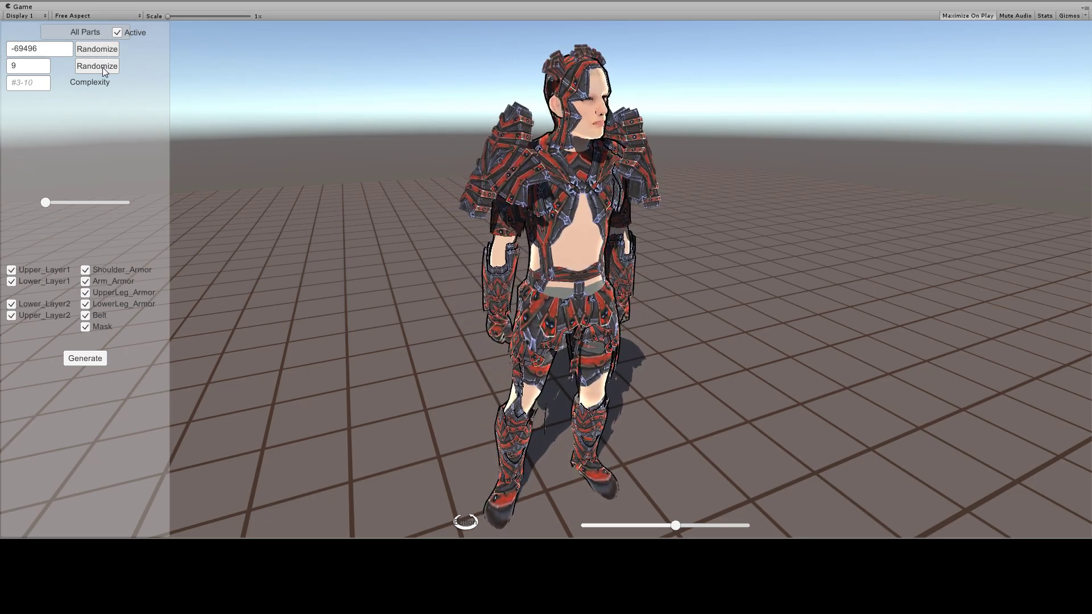
{"action": "left_click", "coordinate": [104, 66]}
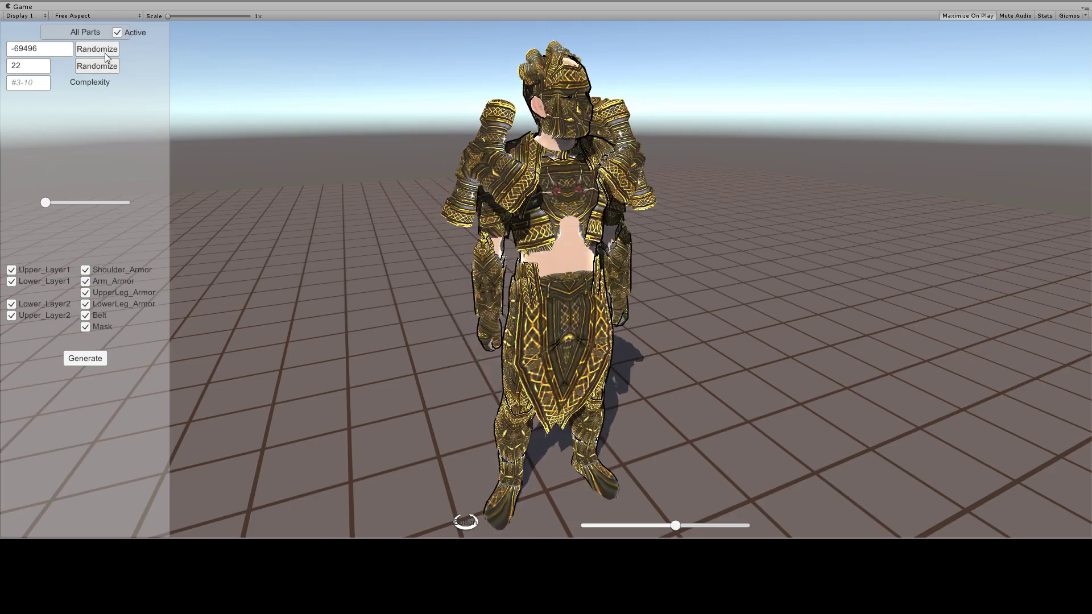
{"action": "left_click", "coordinate": [99, 62]}
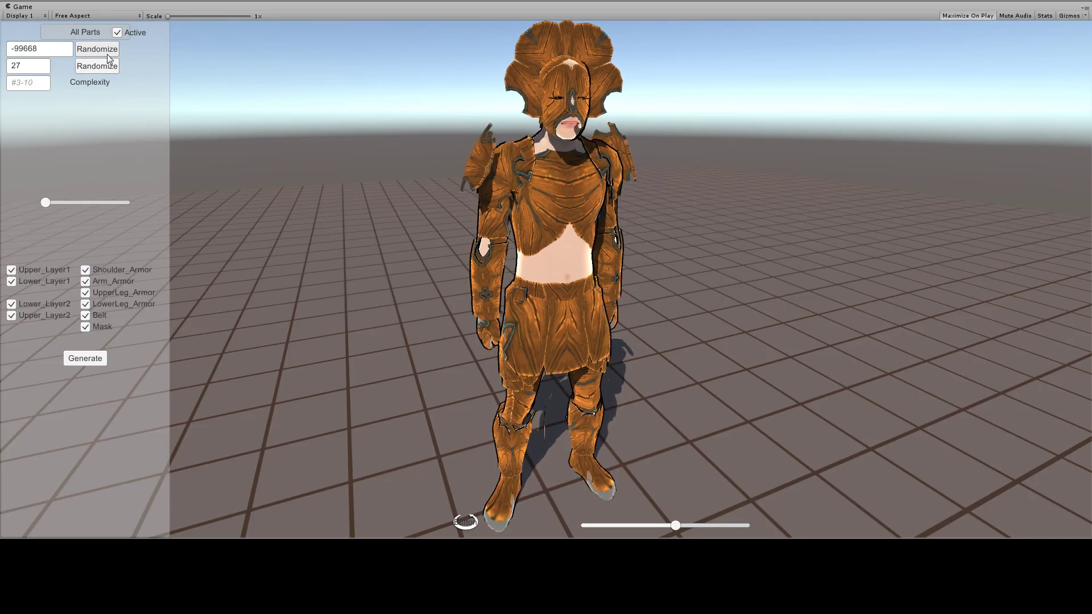
{"action": "left_click", "coordinate": [93, 67]}
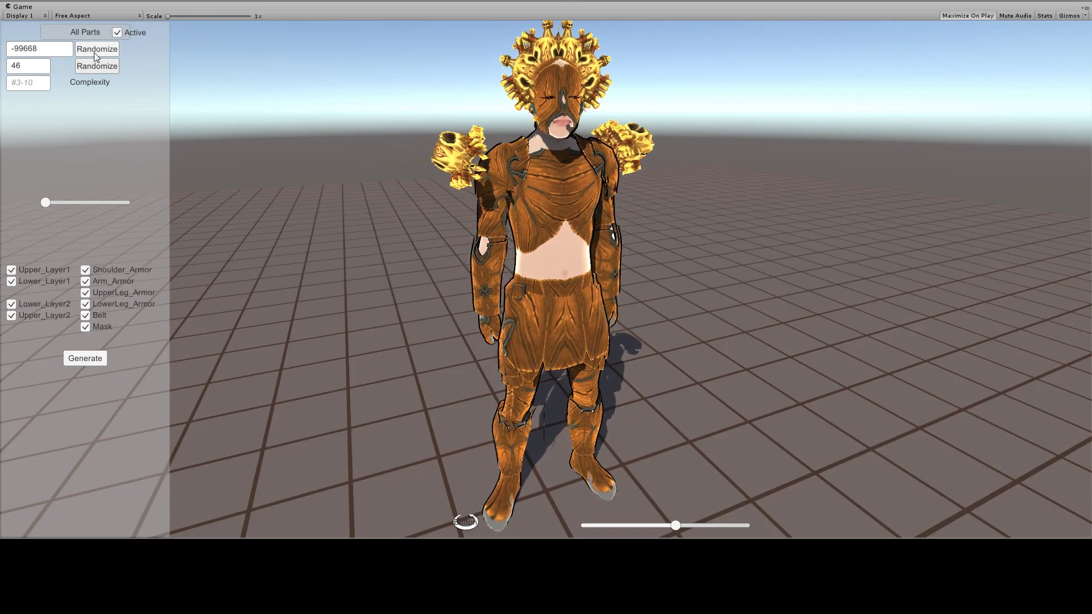
- Land on part seed -82005 with texture 5, then rotate the view around the character
{"action": "left_click", "coordinate": [105, 49]}
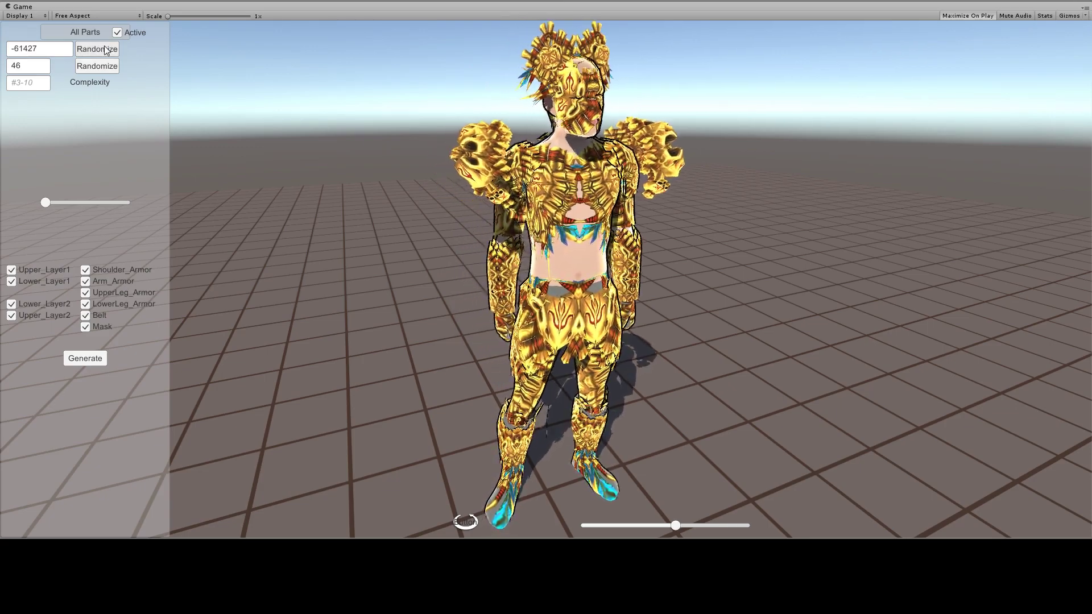
{"action": "left_click", "coordinate": [105, 49]}
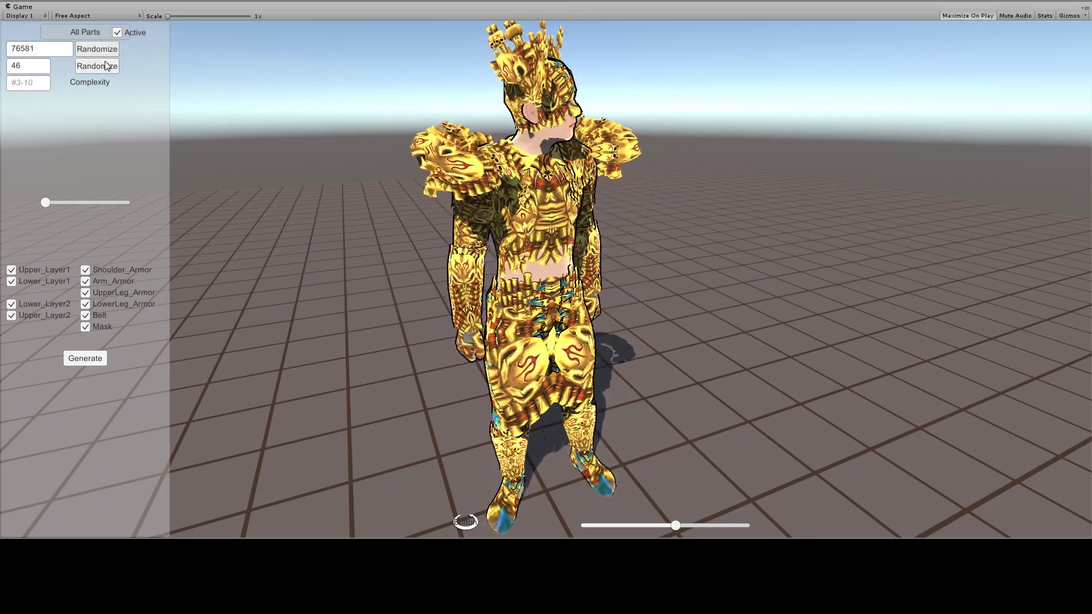
{"action": "left_click", "coordinate": [104, 66]}
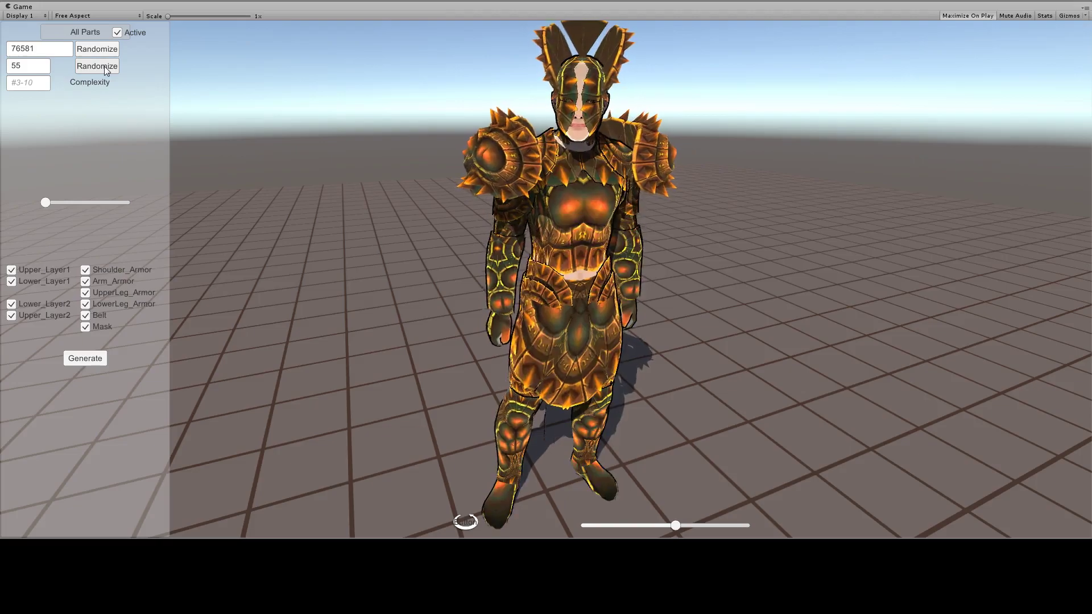
{"action": "left_click", "coordinate": [104, 66]}
{"action": "left_click", "coordinate": [104, 65]}
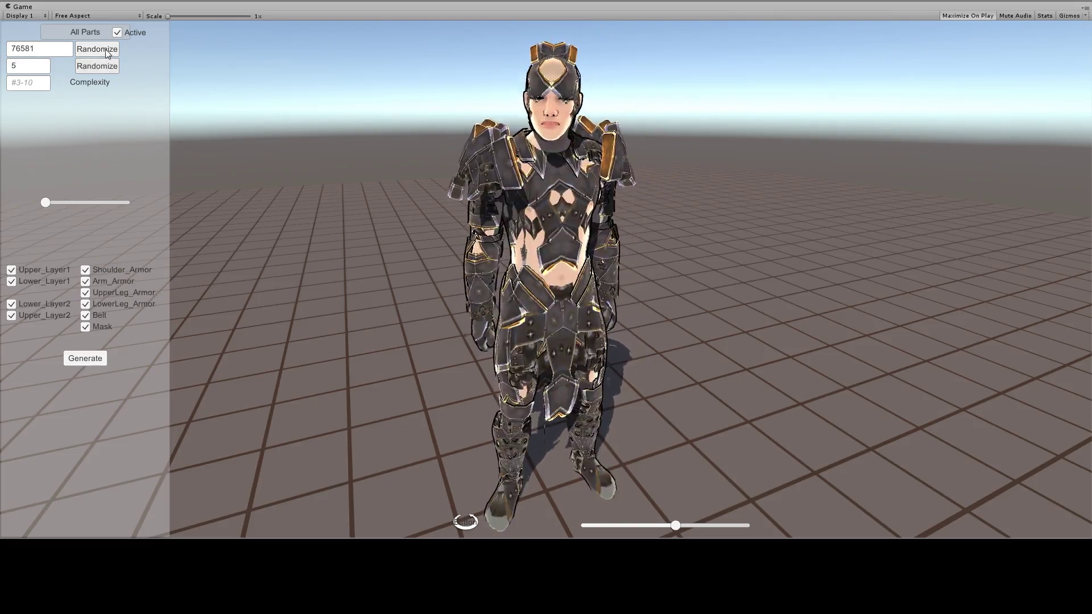
{"action": "left_click", "coordinate": [105, 49]}
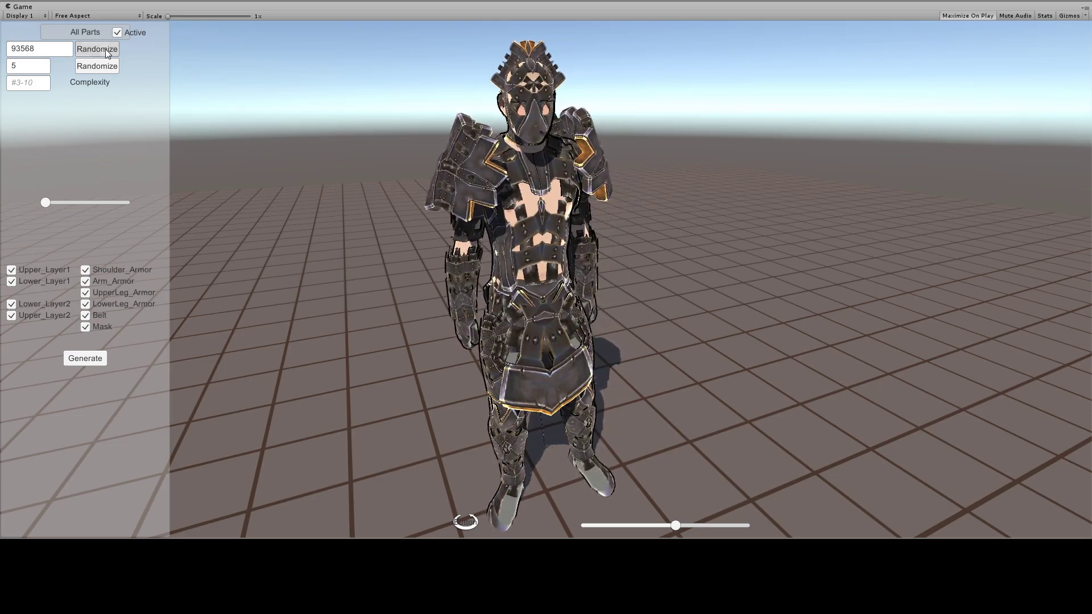
{"action": "left_click", "coordinate": [104, 49]}
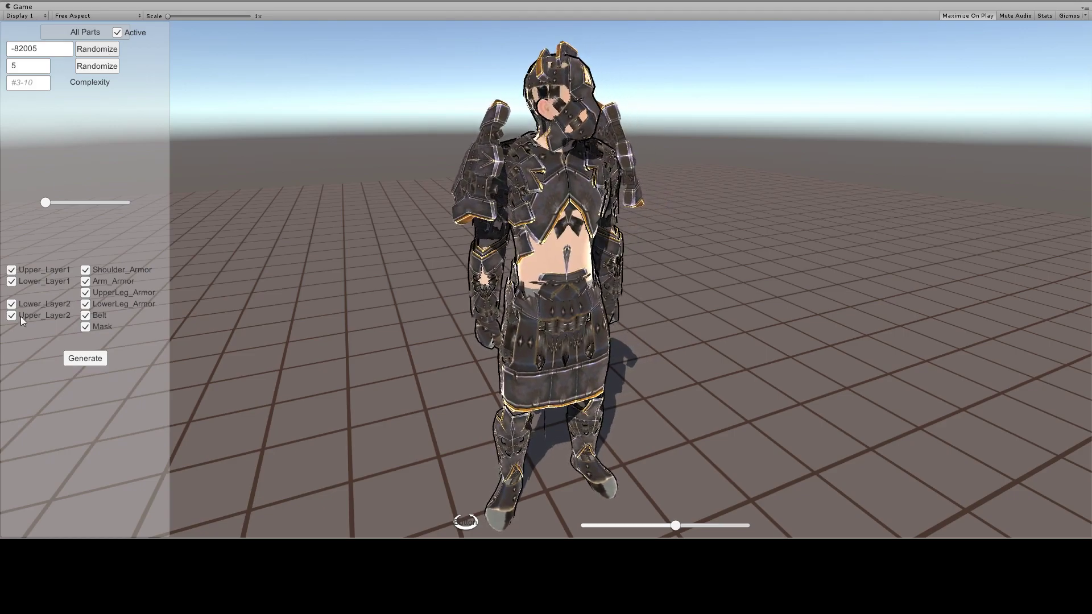
{"action": "left_click_drag", "start_coordinate": [676, 523], "coordinate": [659, 525]}
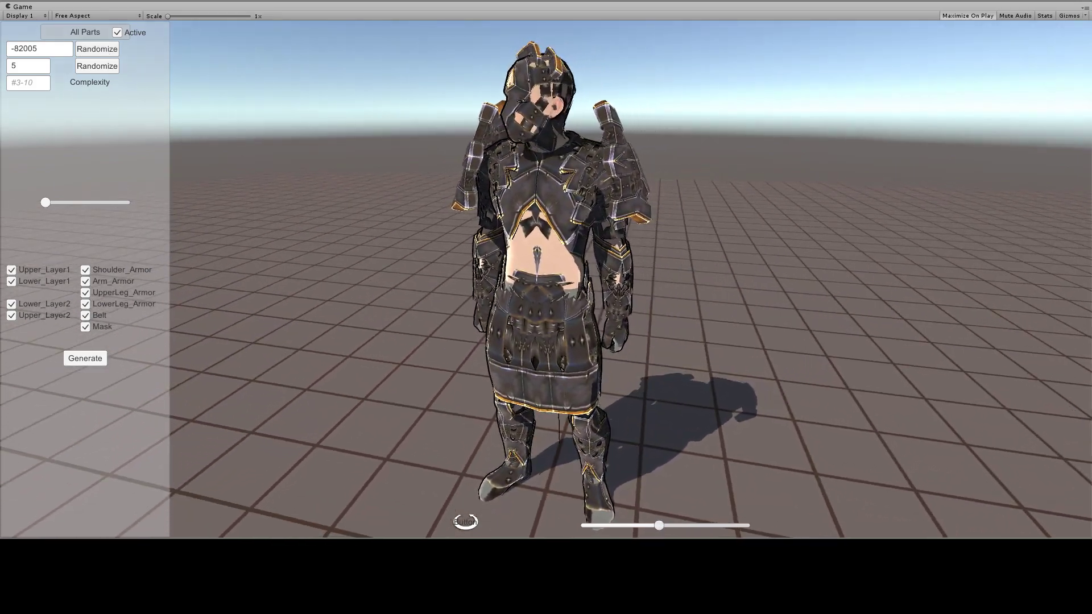